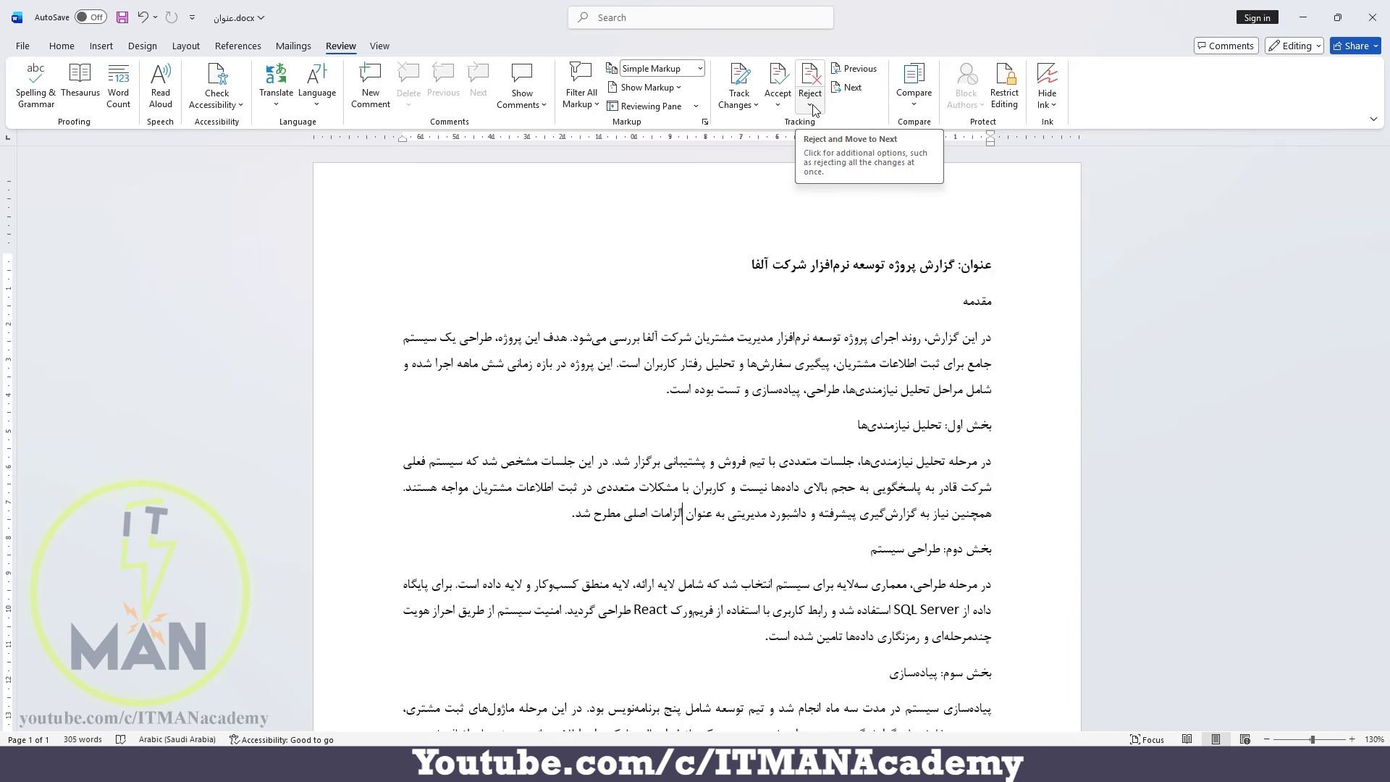
Switch to تست.docx to examine its tracked changes and comment, and return to عنوان.docx.
{"action": "left_click", "coordinate": [920, 765]}
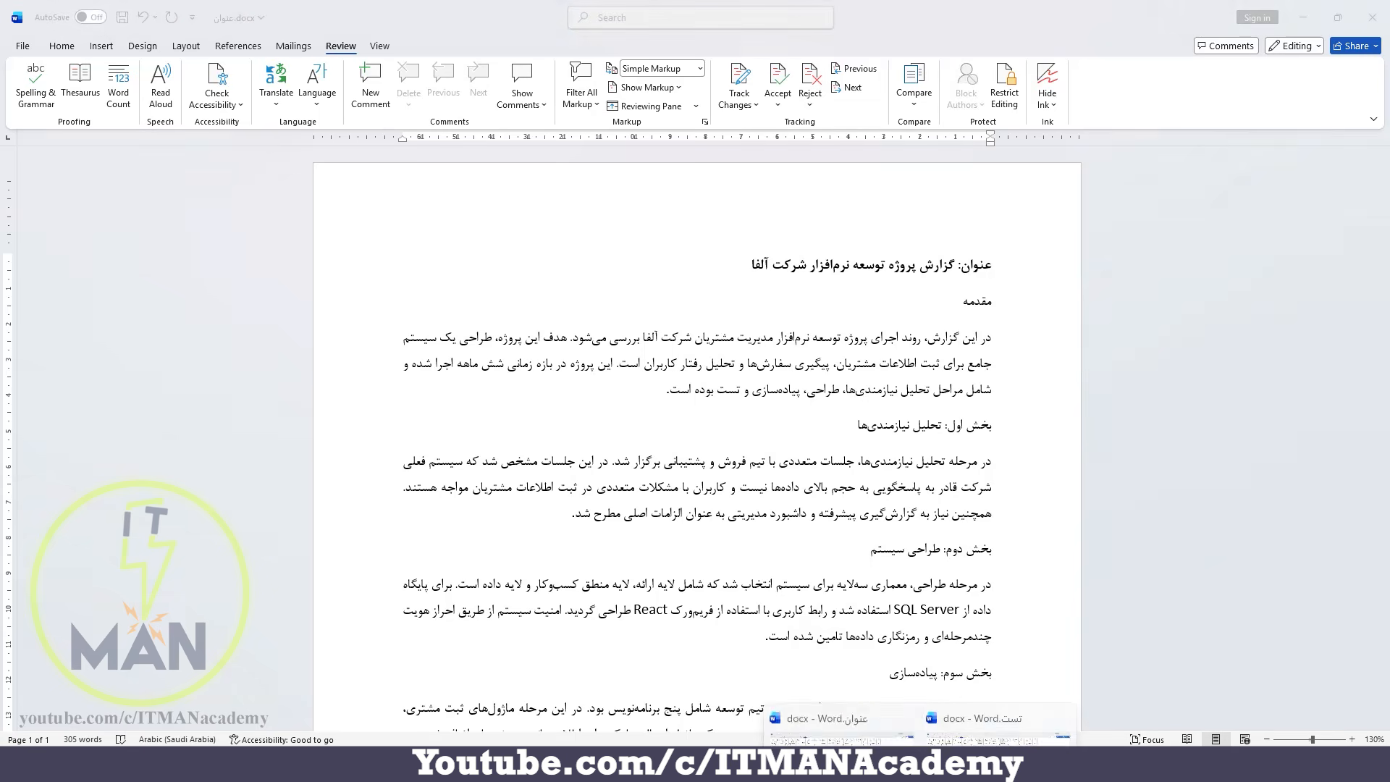
{"action": "left_click", "coordinate": [959, 716]}
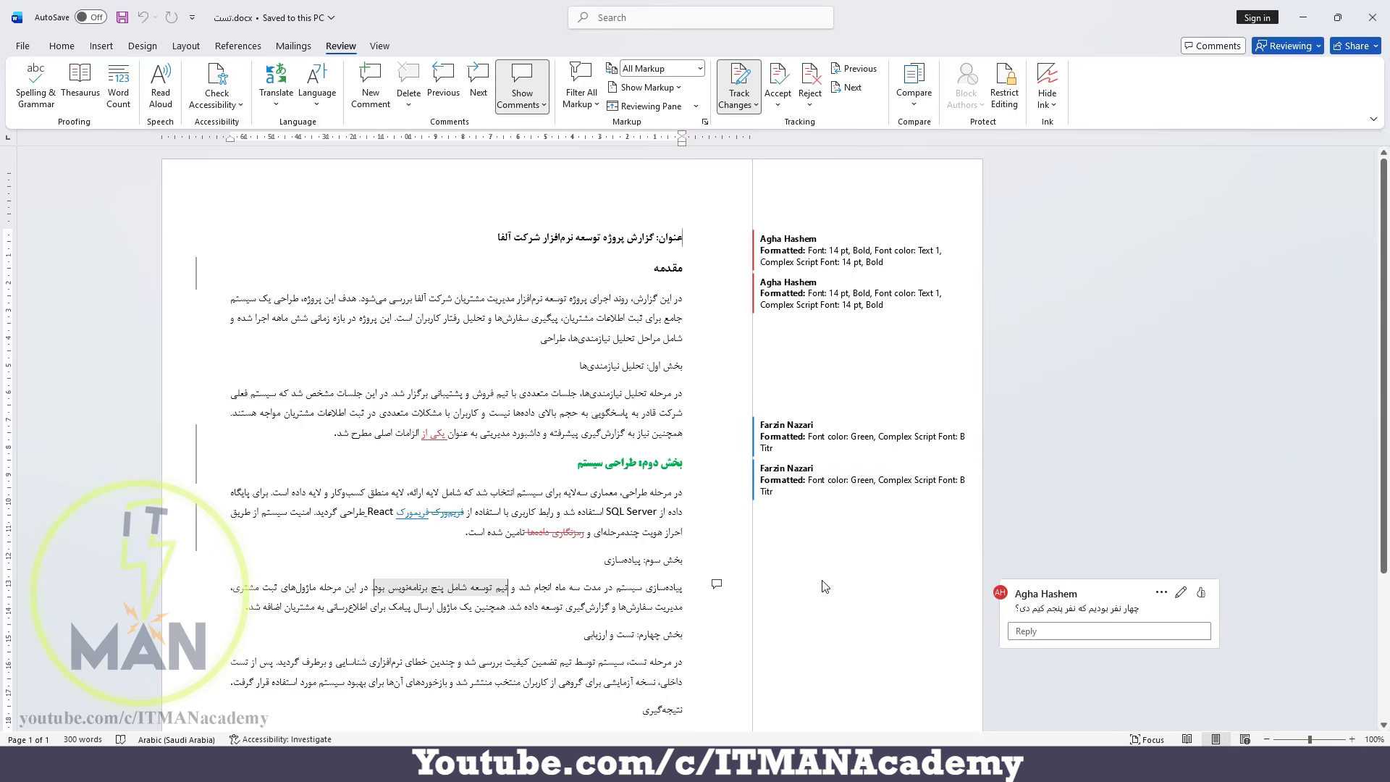
{"action": "left_click", "coordinate": [920, 765]}
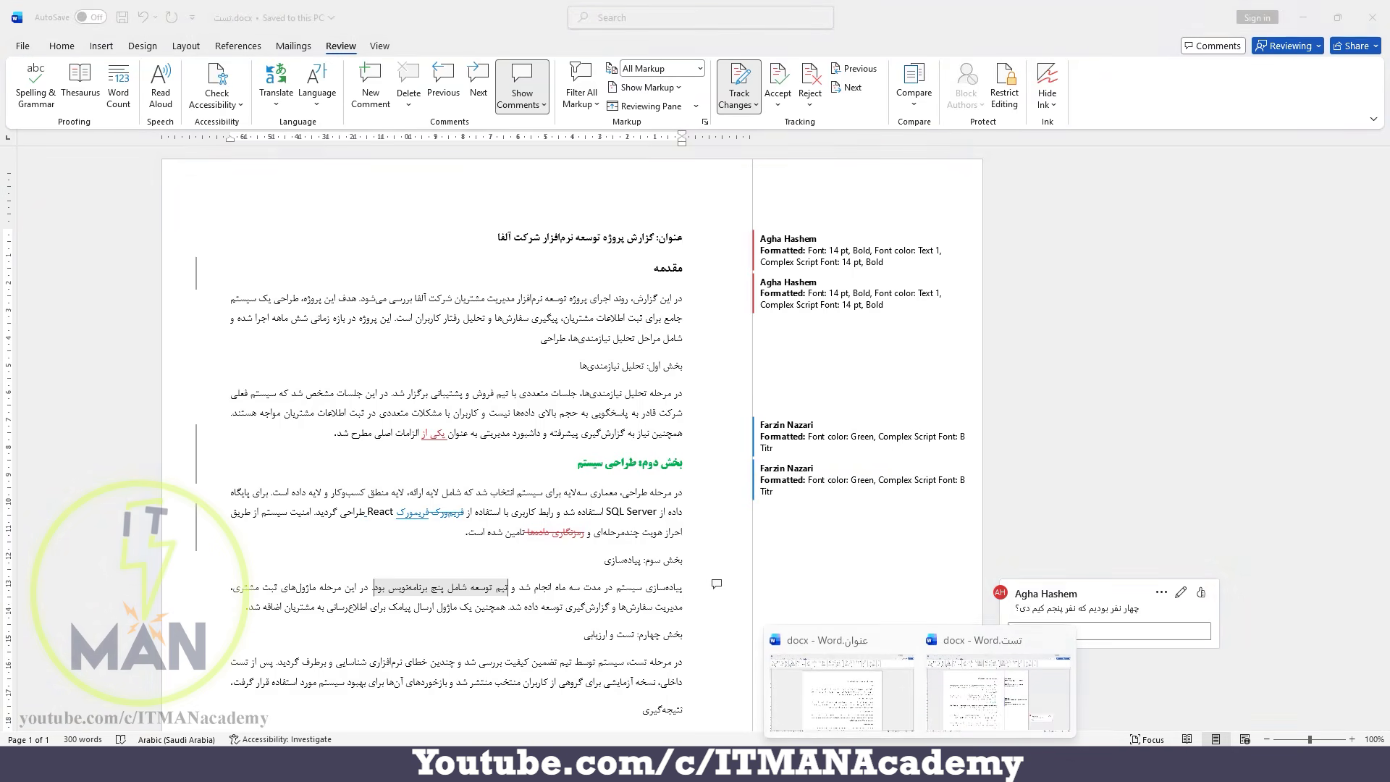
{"action": "left_click", "coordinate": [867, 715]}
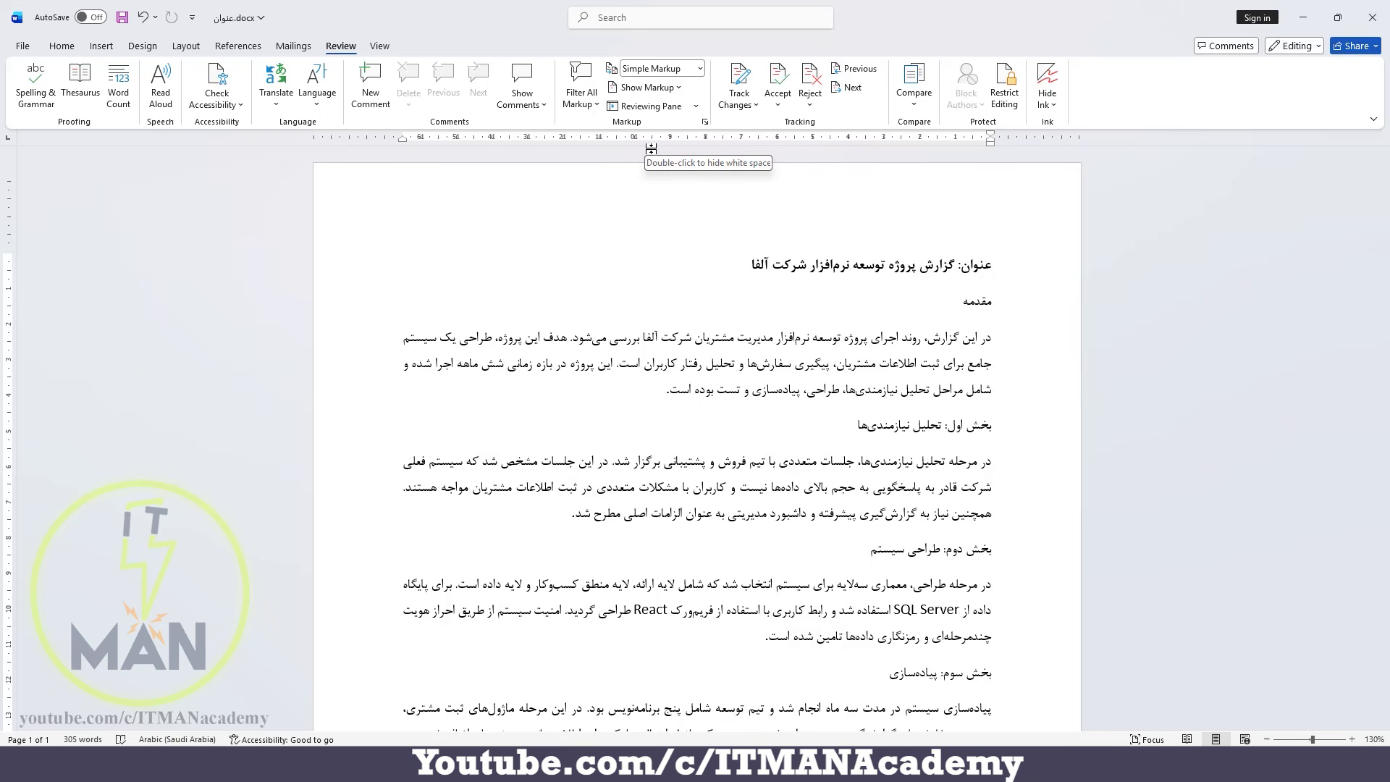
Undo the last edit, and delete the words «یکی از» before «الزامات اصلی» in the requirements analysis section.
{"action": "key", "text": "ctrl+z"}
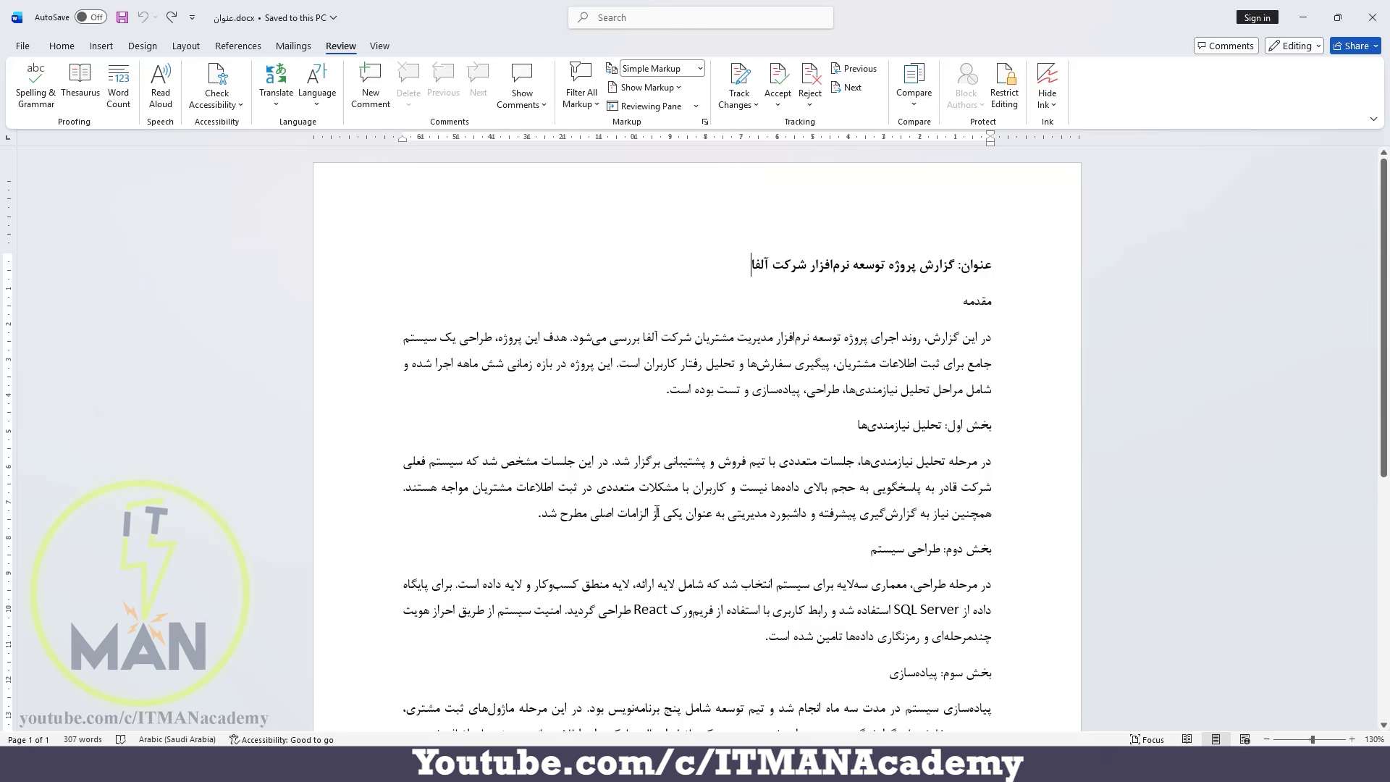
{"action": "left_click_drag", "start_coordinate": [654, 514], "coordinate": [682, 517]}
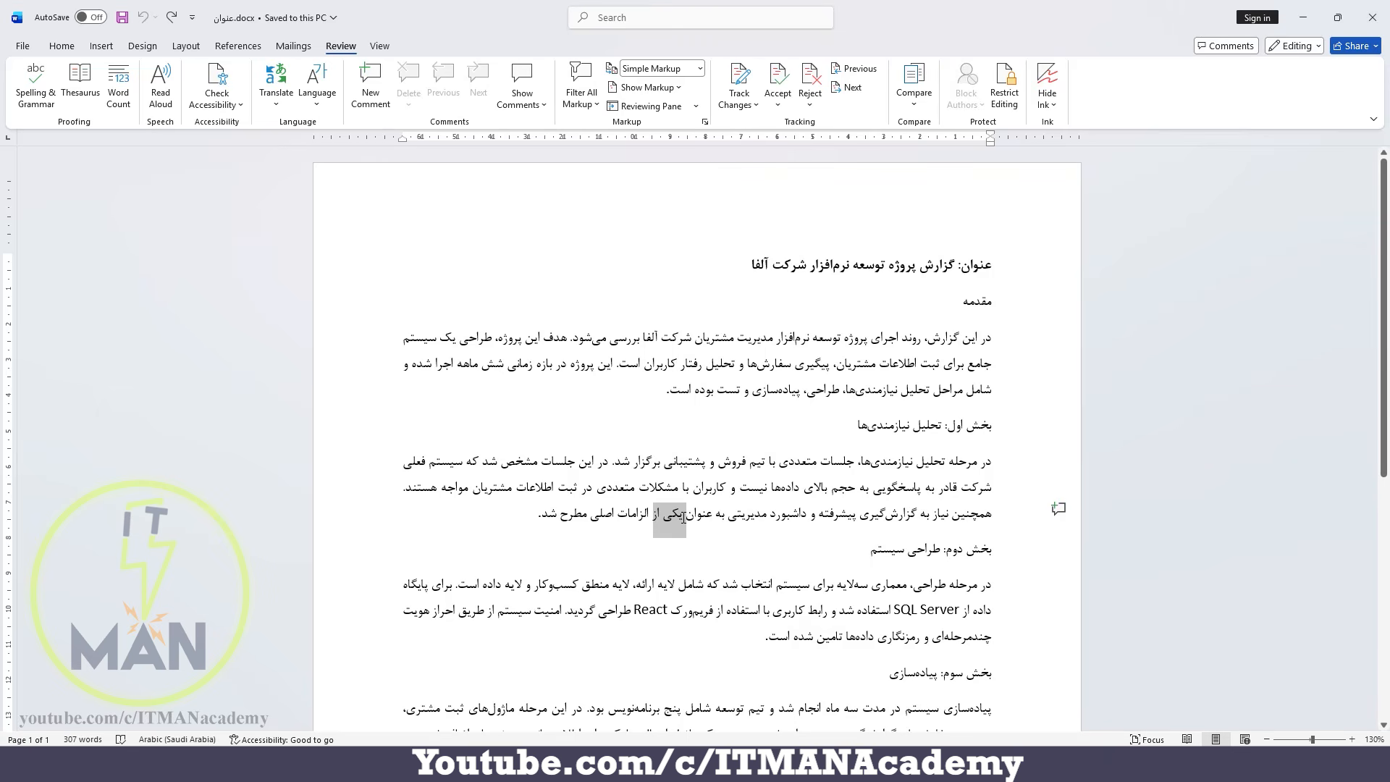
{"action": "key", "text": "Delete"}
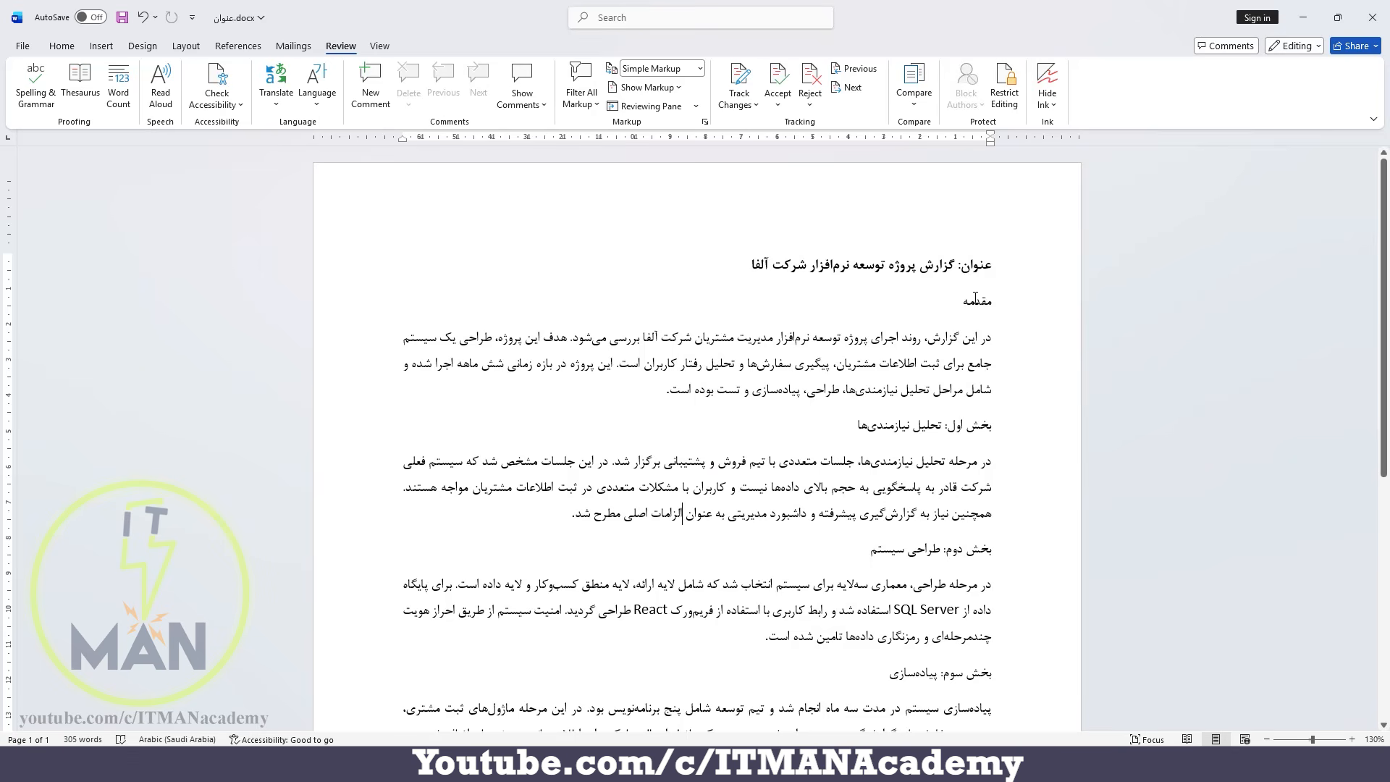
Change the font color of the heading «مقدمه» to the standard dark red.
{"action": "double_click", "coordinate": [975, 298]}
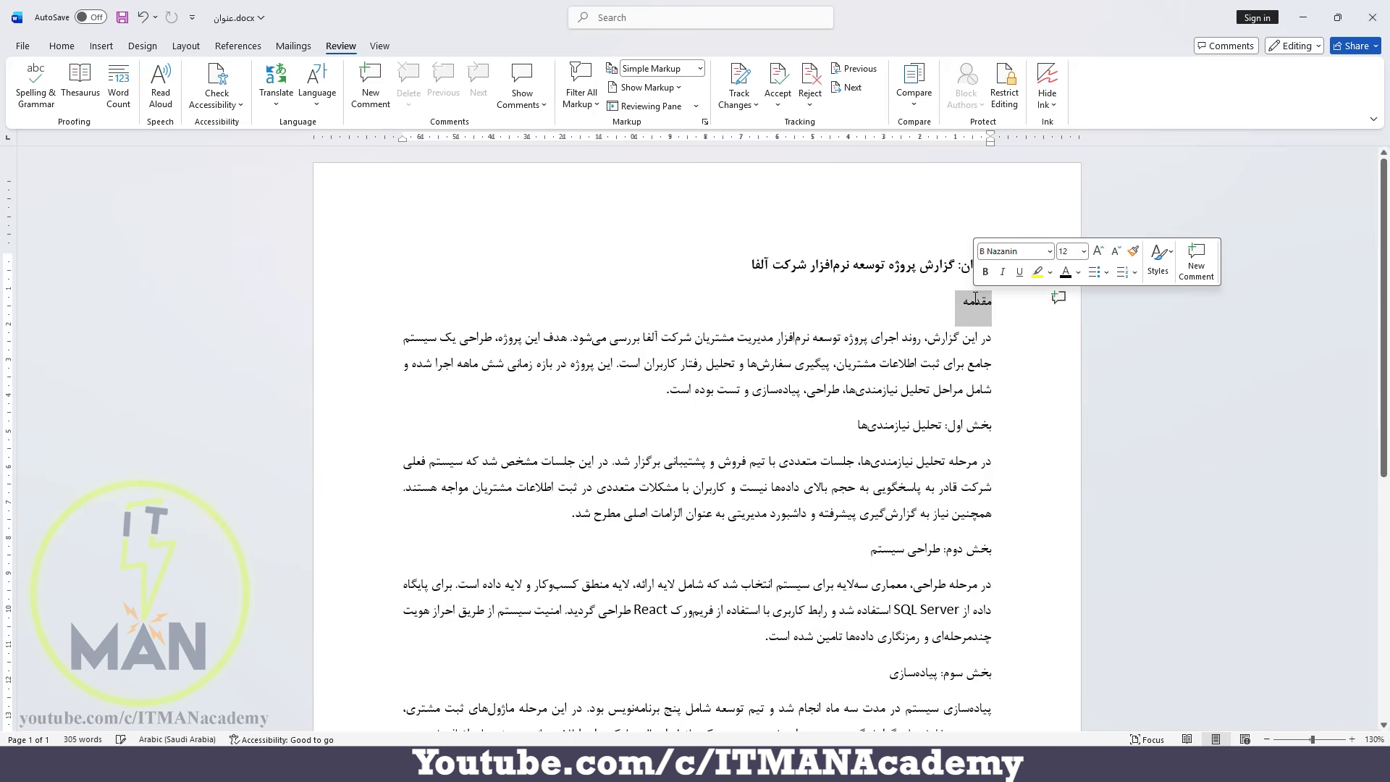
{"action": "left_click", "coordinate": [1078, 273]}
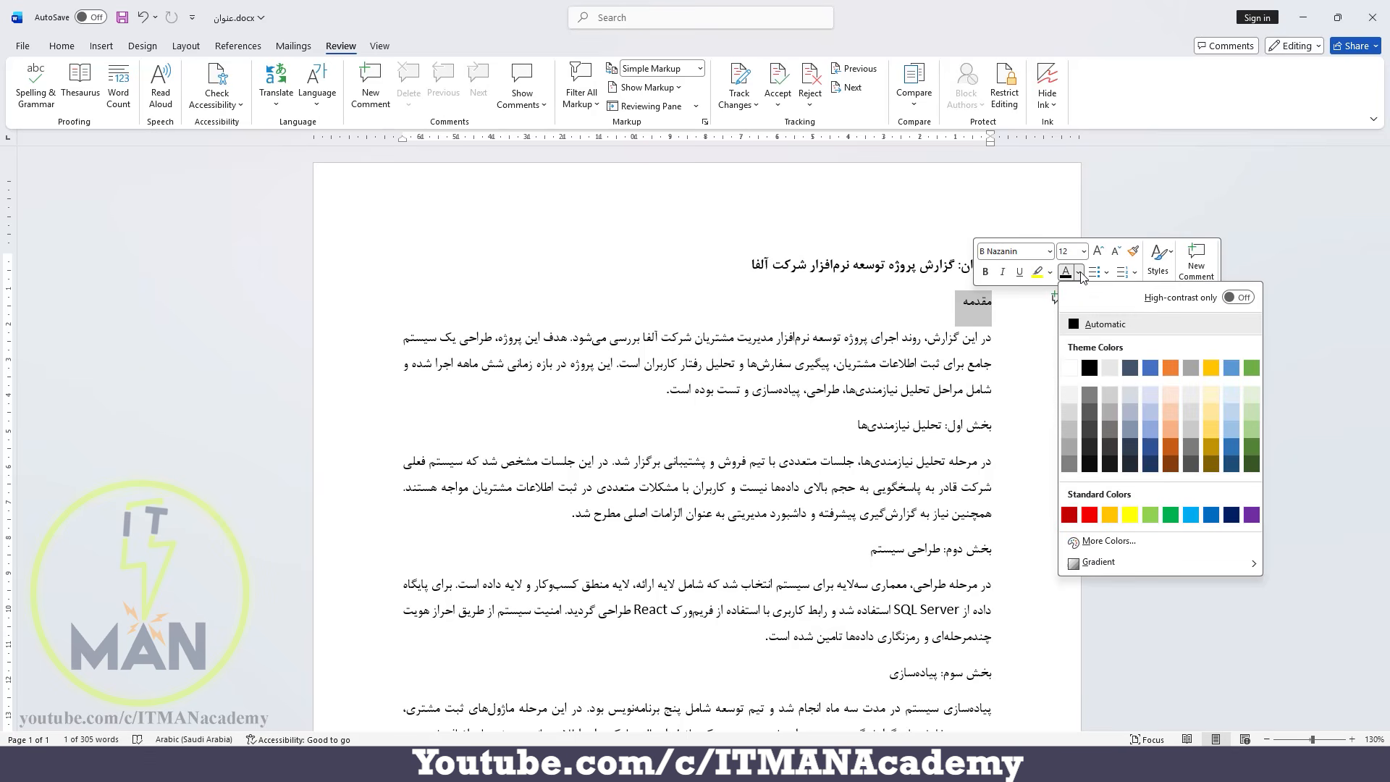
{"action": "left_click", "coordinate": [1069, 514]}
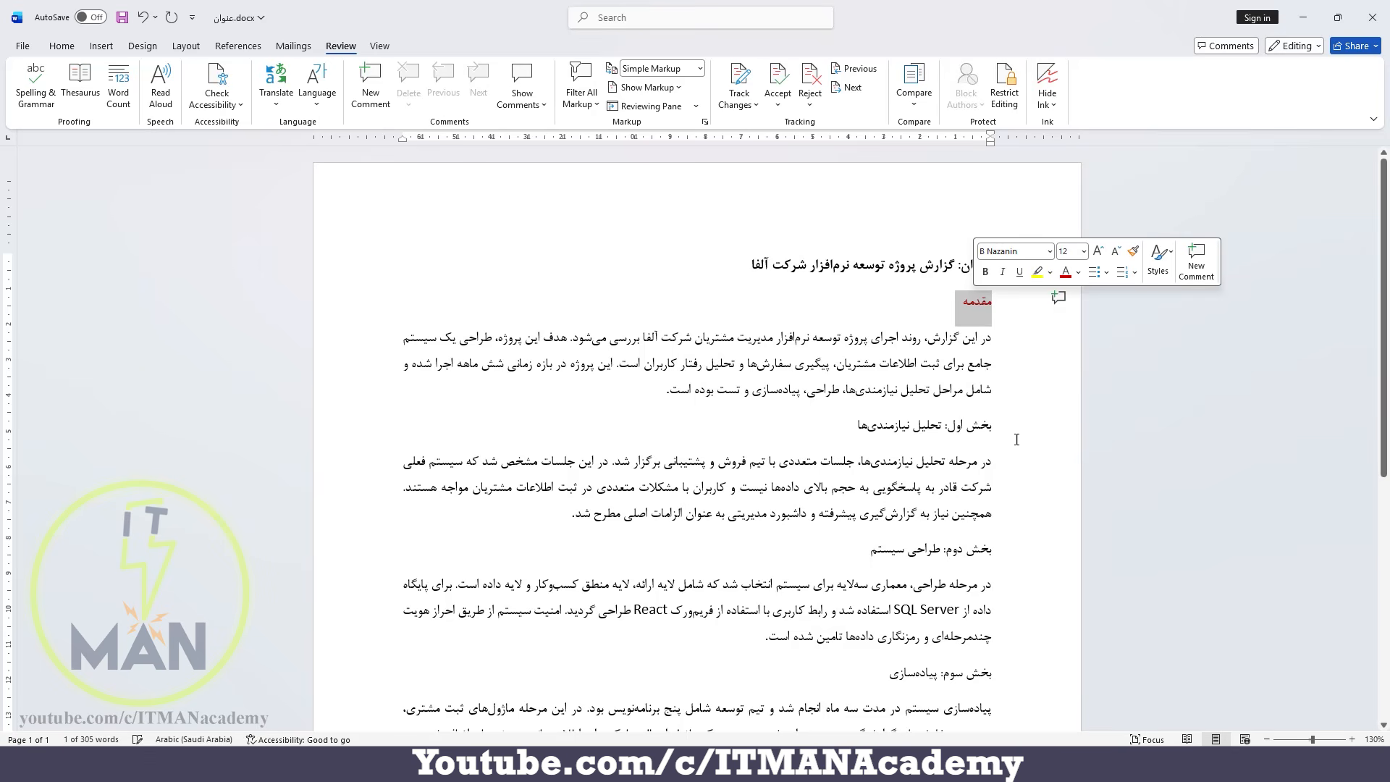
{"action": "left_click", "coordinate": [935, 316]}
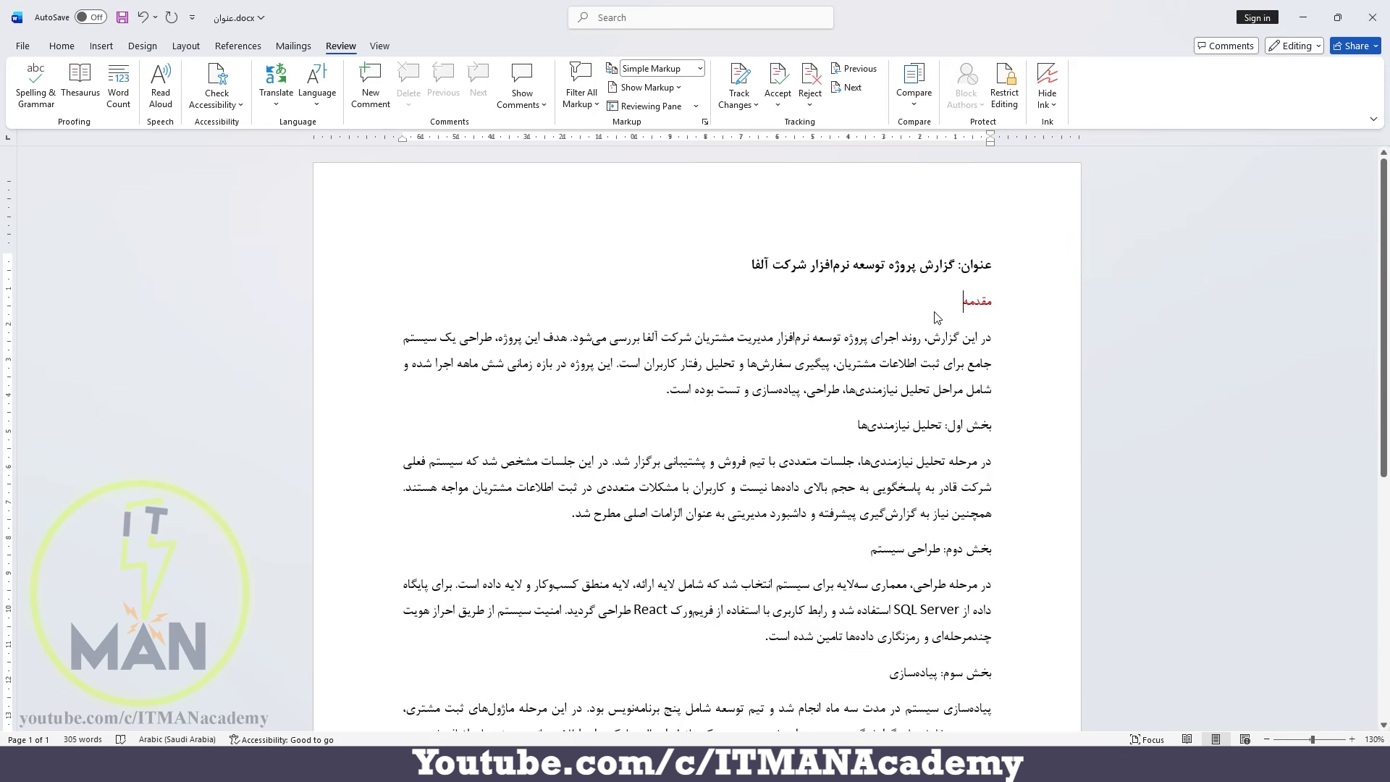
Turn on Track Changes for the document.
{"action": "left_click", "coordinate": [125, 18]}
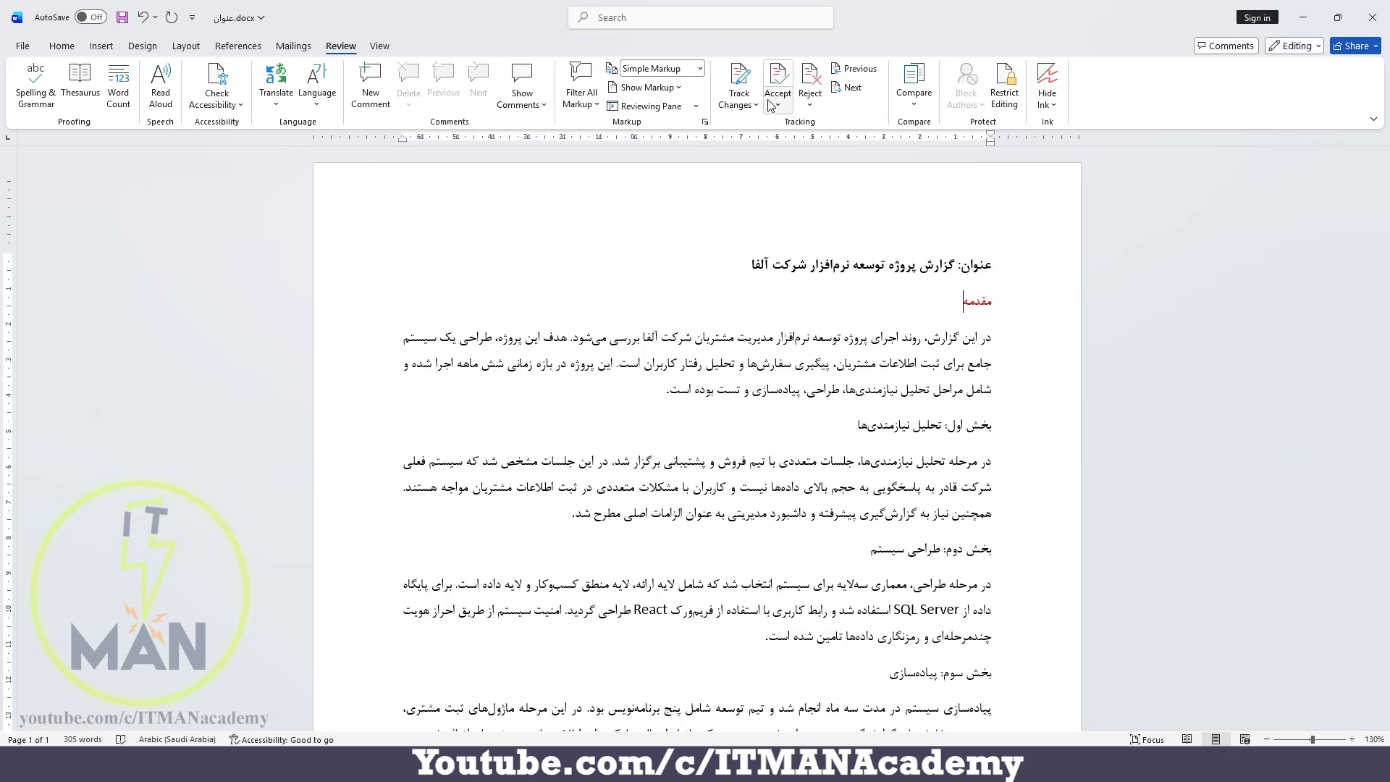
{"action": "left_click", "coordinate": [739, 83]}
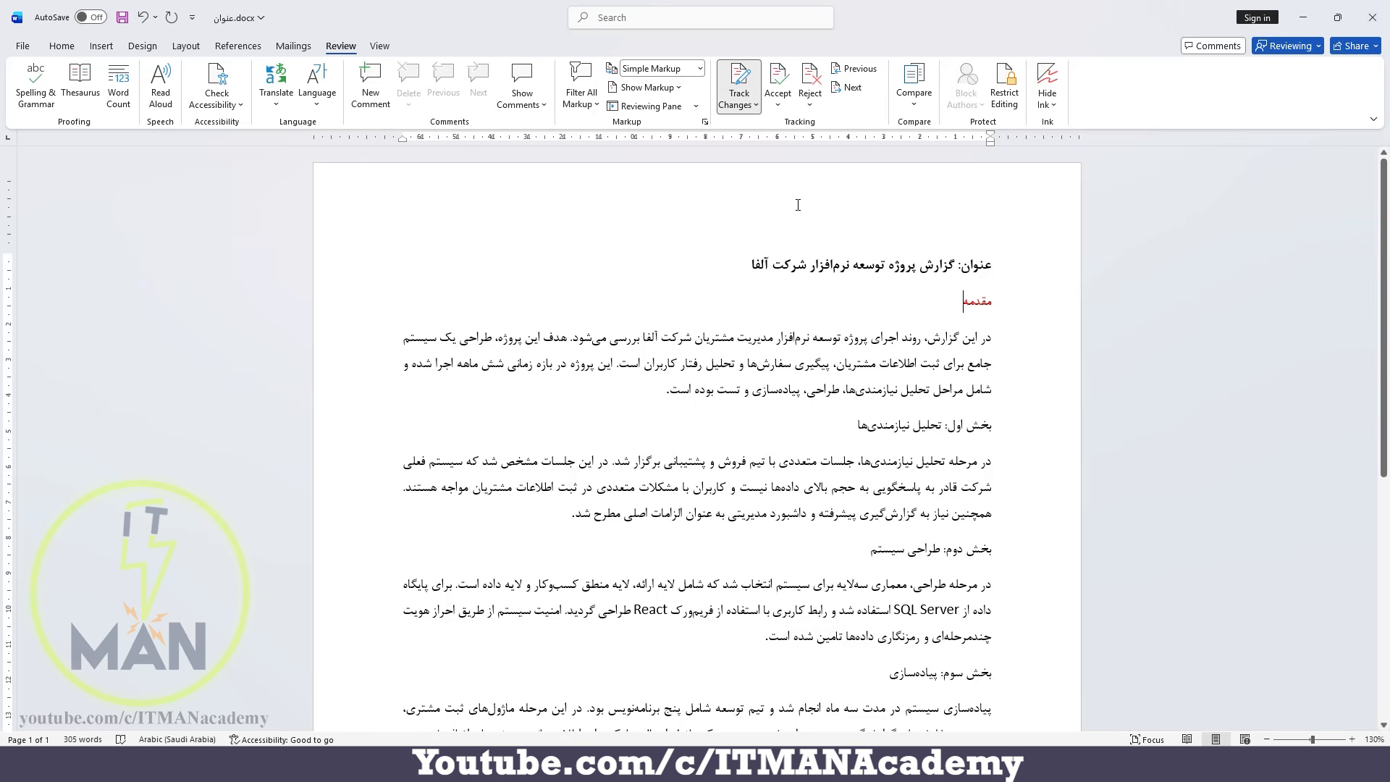
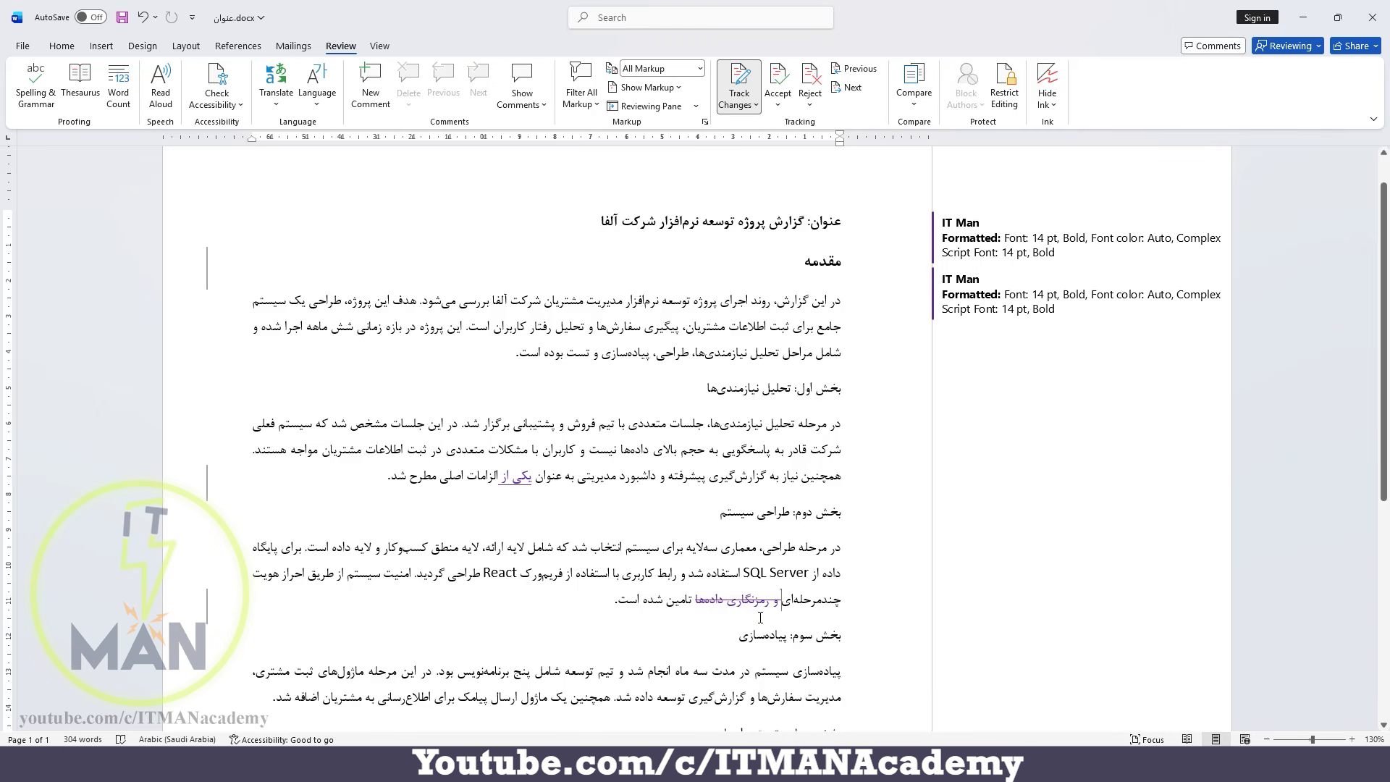
Compare the No Markup and Original views of the tracked report, and return the display to All Markup.
{"action": "mouse_move", "coordinate": [760, 617]}
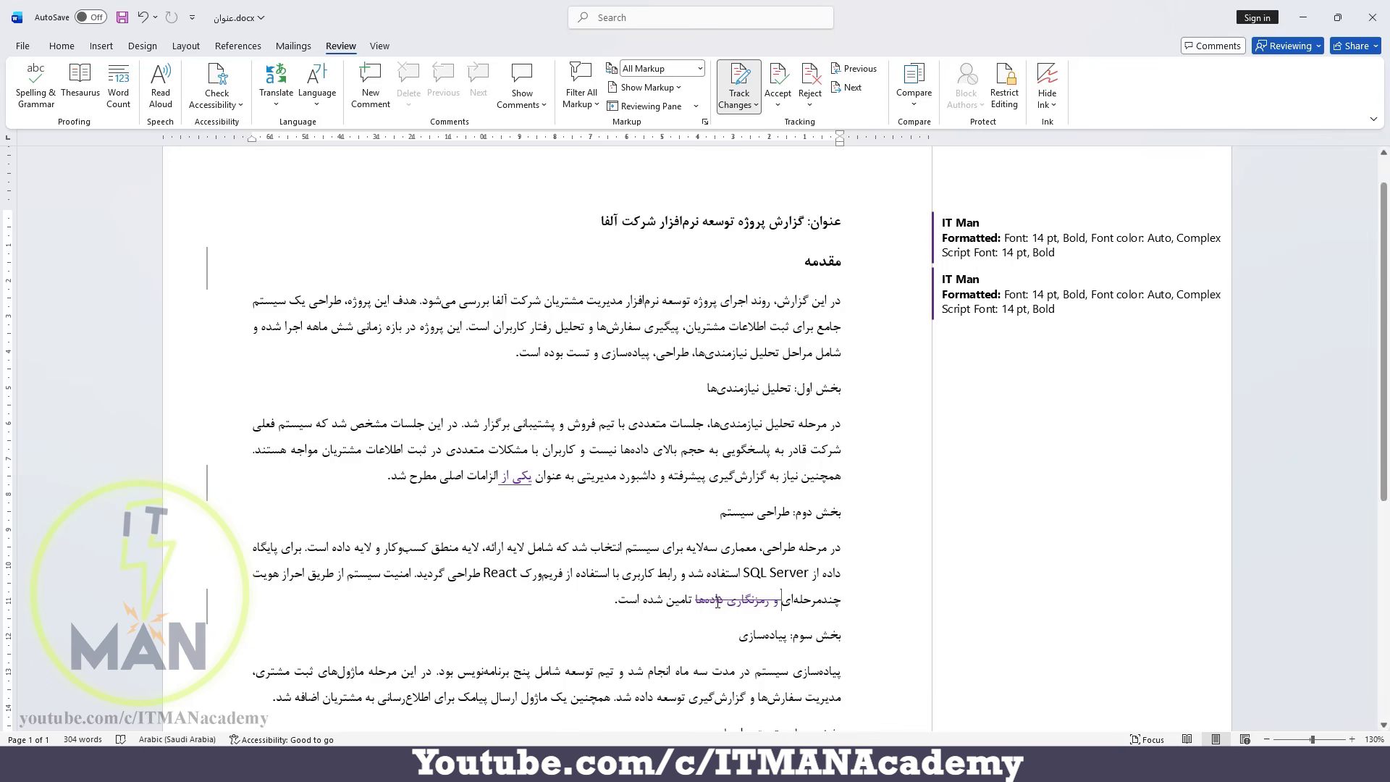
{"action": "left_click", "coordinate": [655, 68]}
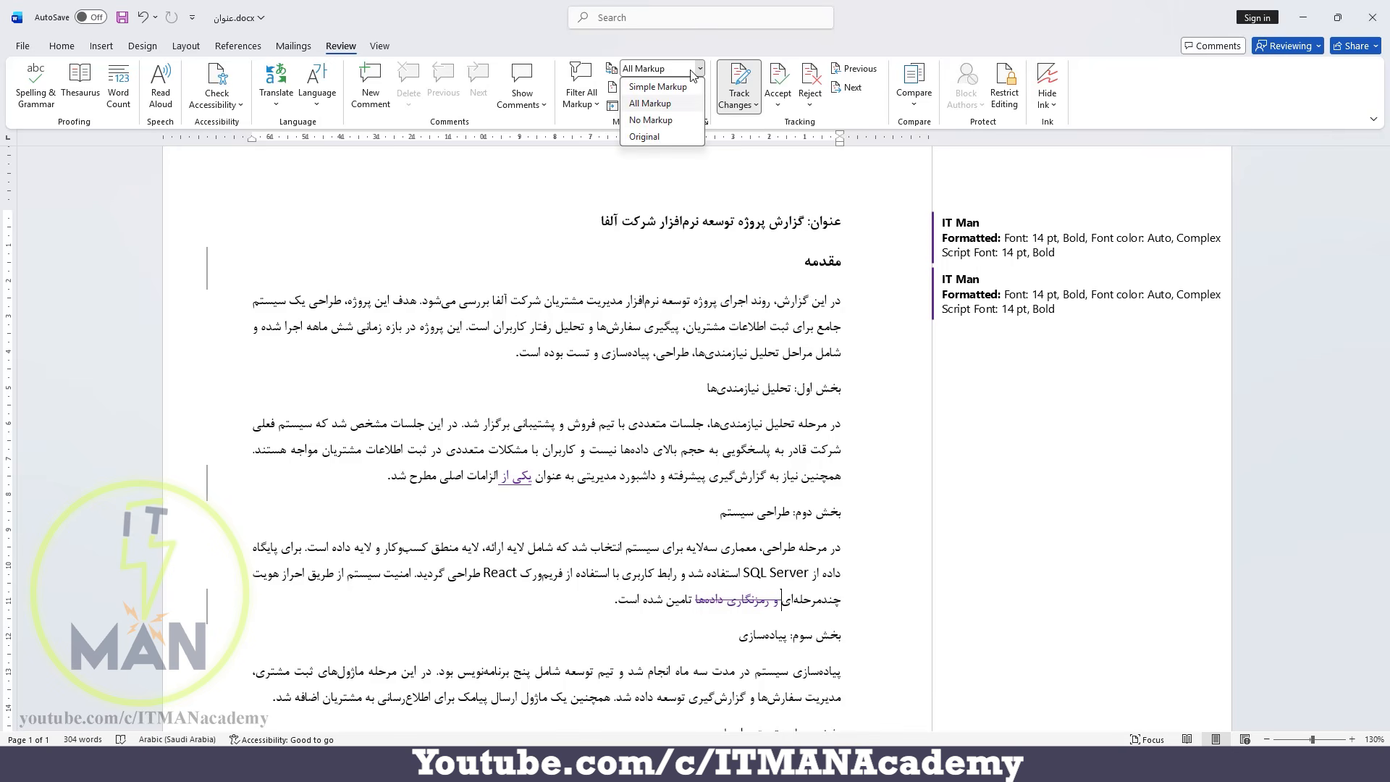
{"action": "left_click", "coordinate": [687, 120]}
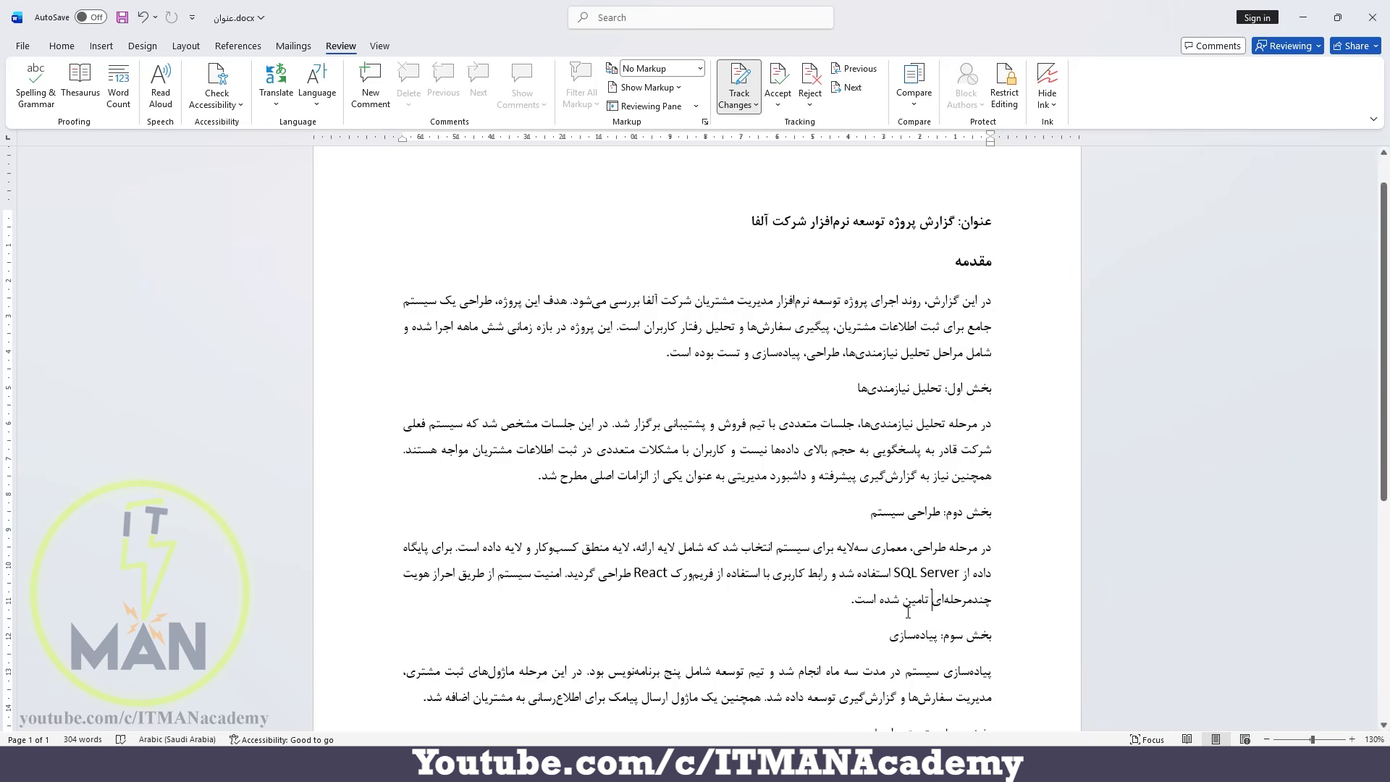
{"action": "left_click", "coordinate": [652, 70]}
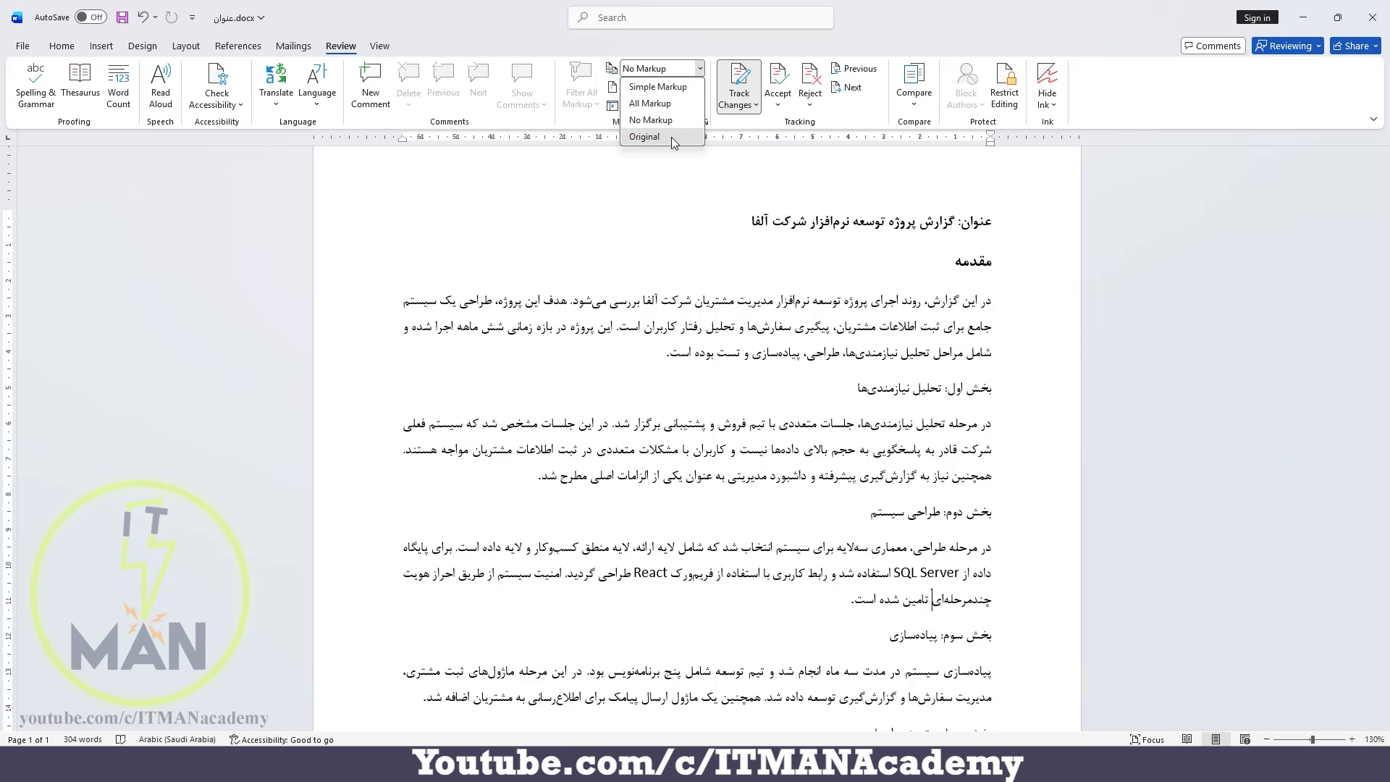
{"action": "left_click", "coordinate": [644, 137]}
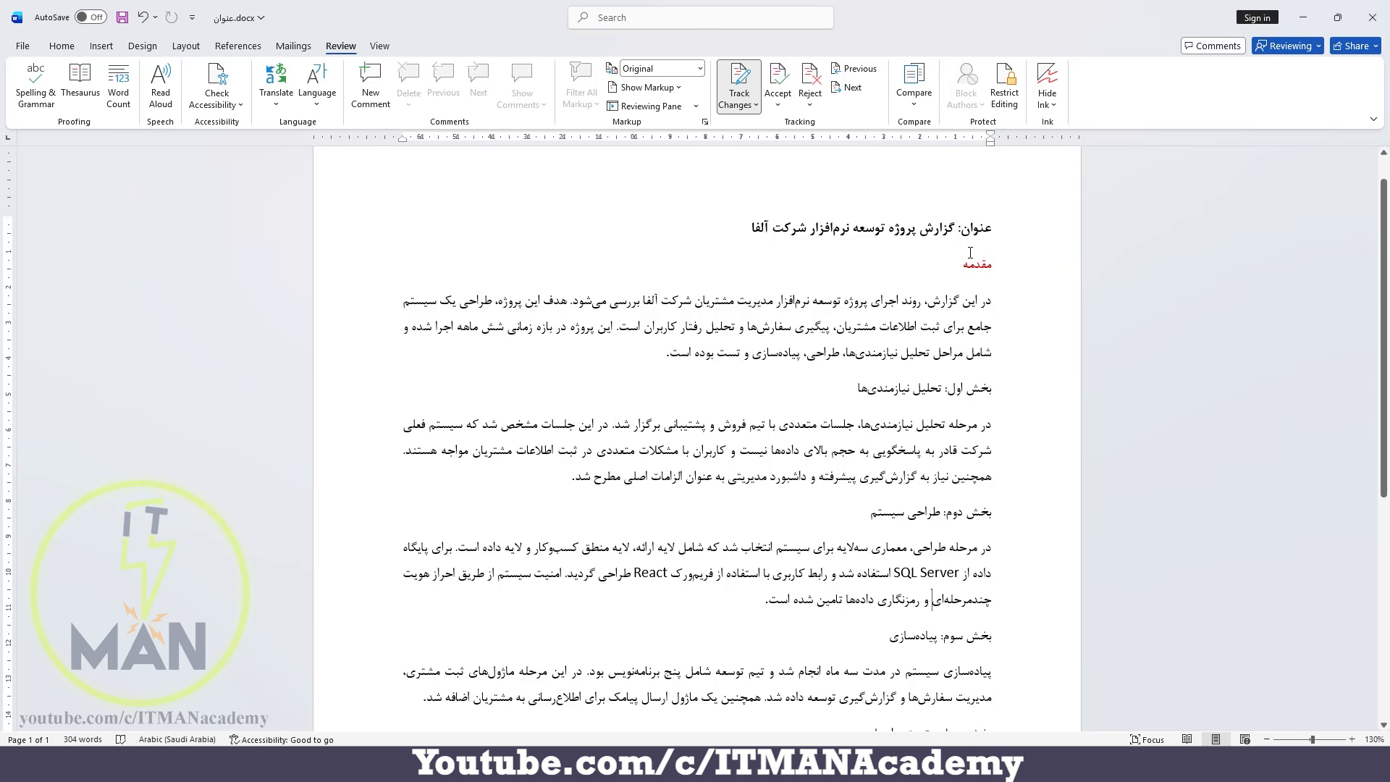
{"action": "left_click", "coordinate": [682, 70]}
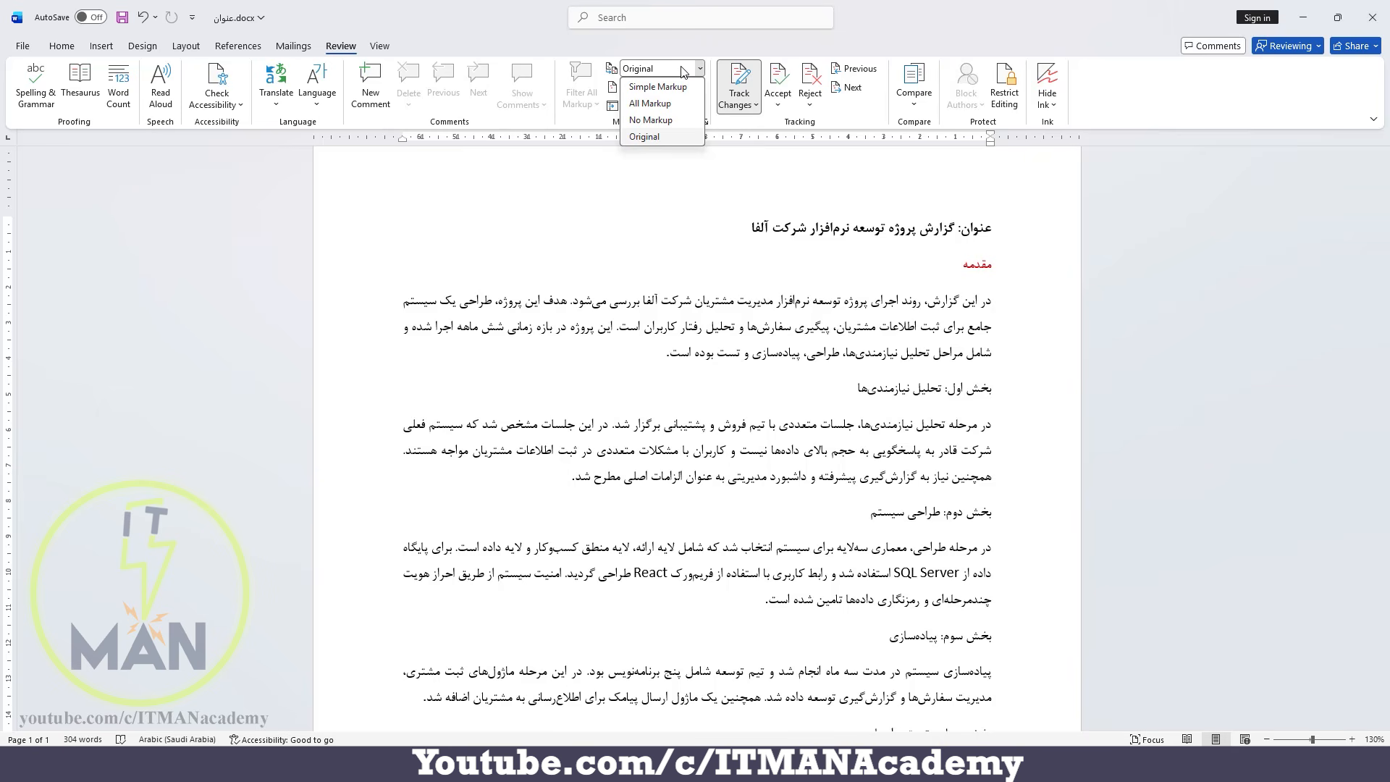
{"action": "left_click", "coordinate": [664, 104]}
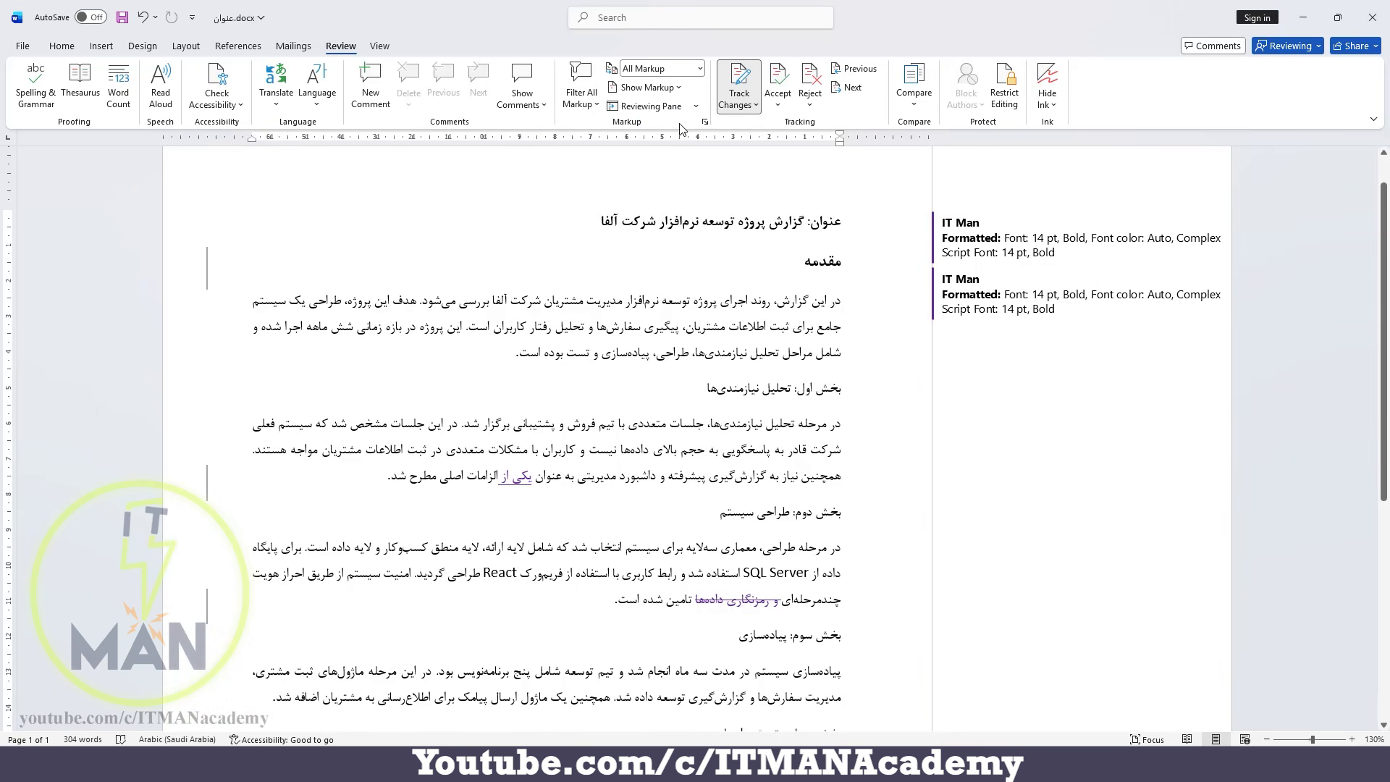
{"action": "left_click", "coordinate": [672, 90]}
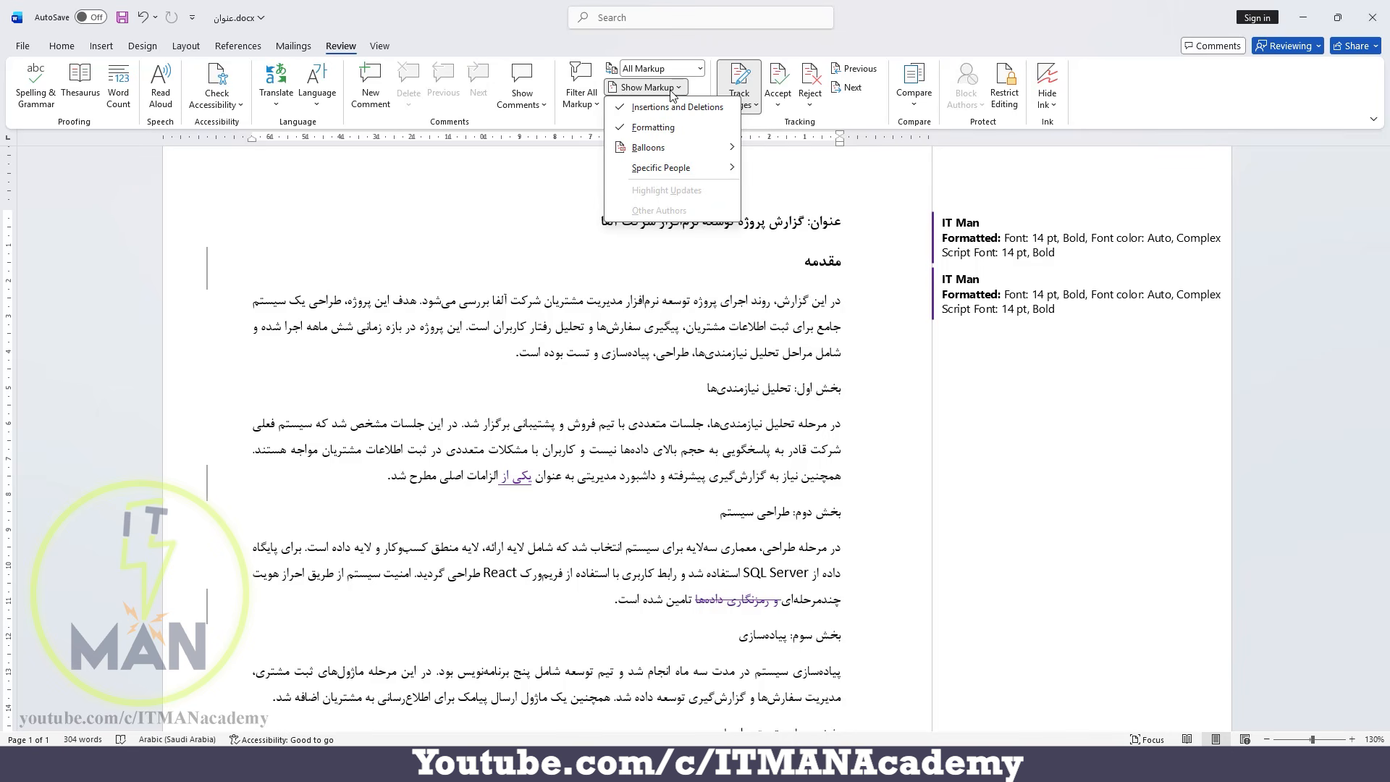
{"action": "left_click", "coordinate": [698, 88]}
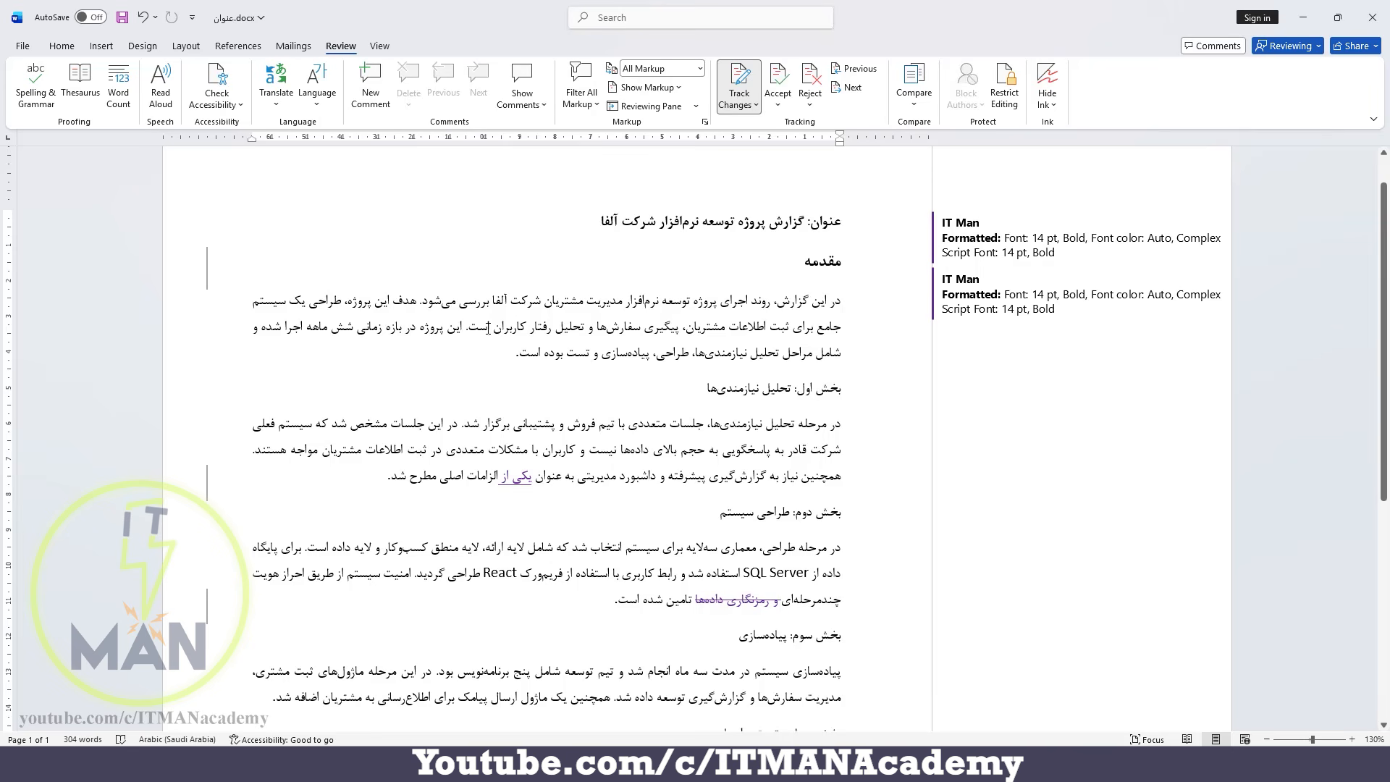
Add the comment «ما که چهار نفر بودیم» to the phrase «تیم توسعه شامل پنج برنامه‌نویس بود» in the implementation section.
{"action": "left_click_drag", "start_coordinate": [614, 674], "coordinate": [438, 681]}
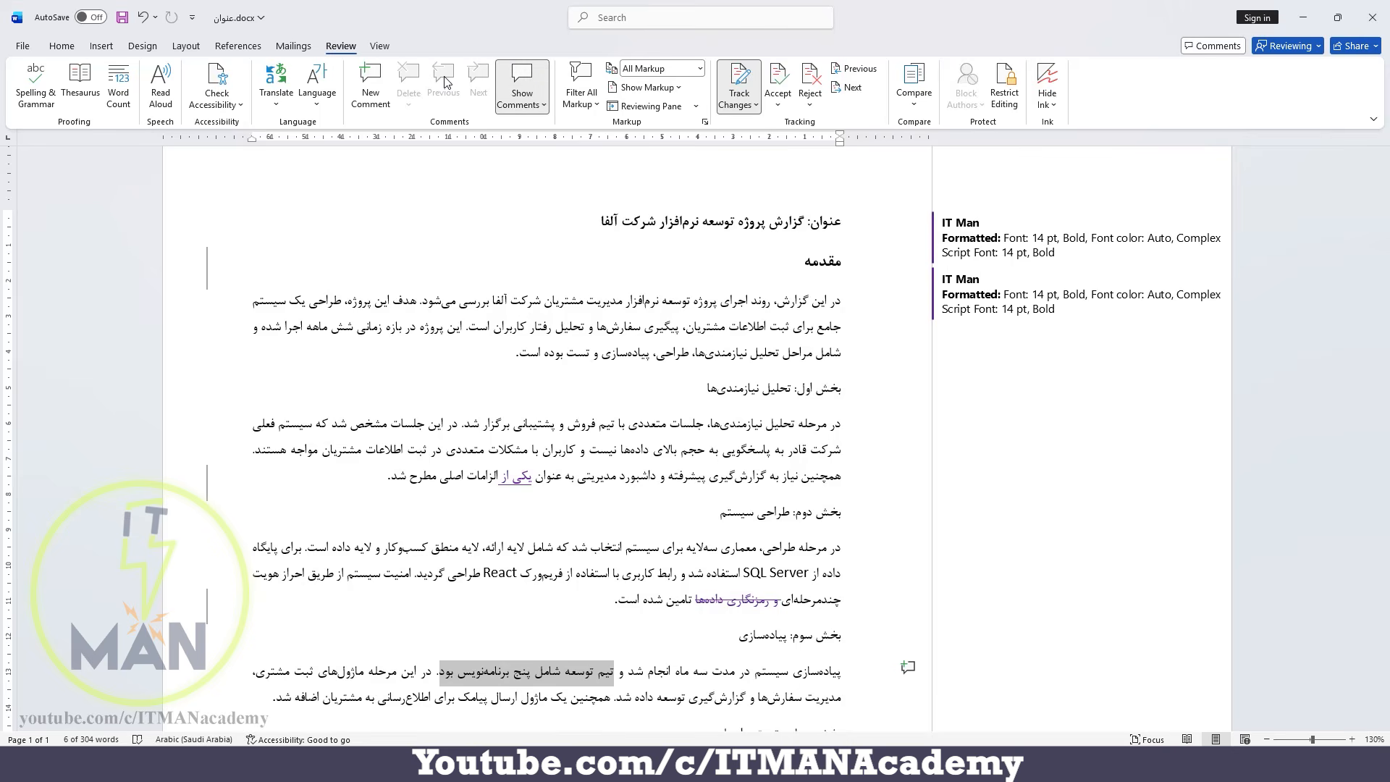
{"action": "left_click", "coordinate": [375, 84]}
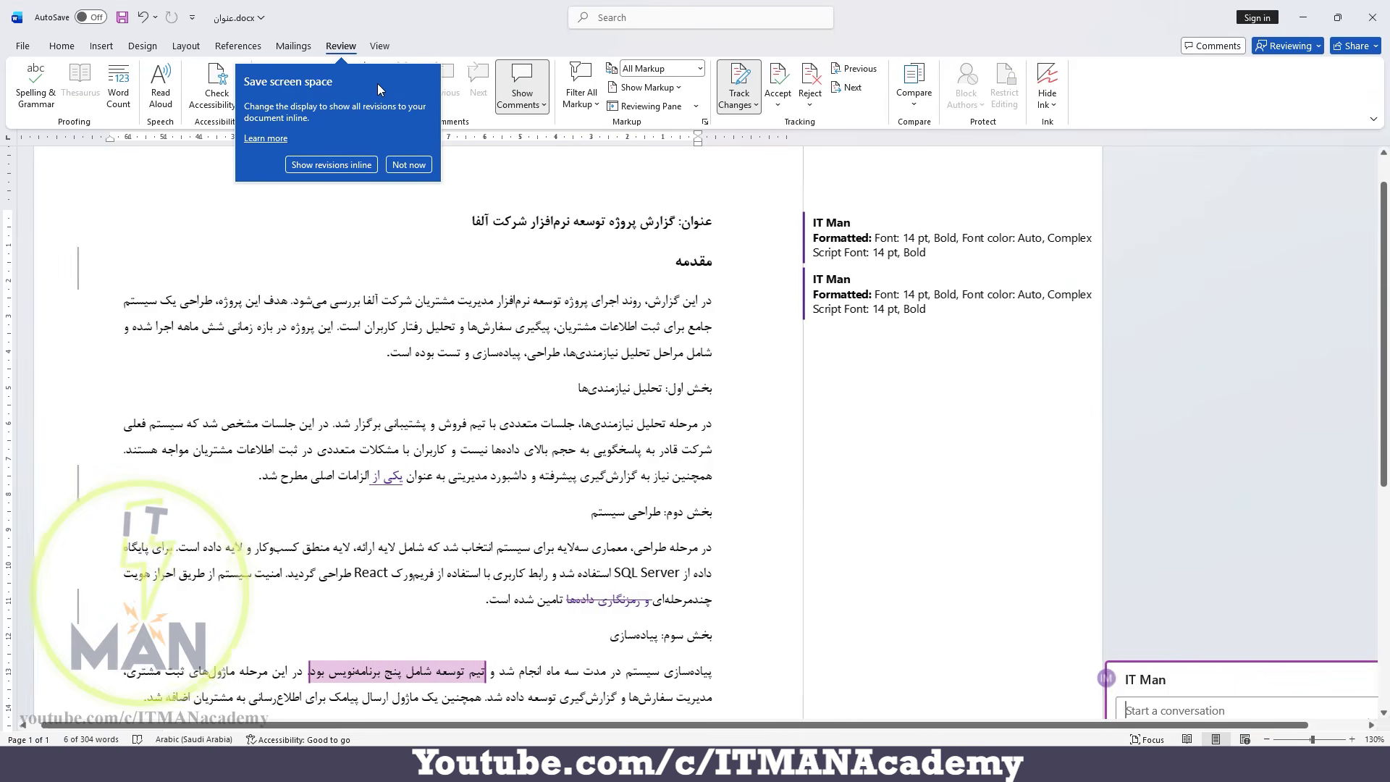
{"action": "left_click", "coordinate": [409, 164]}
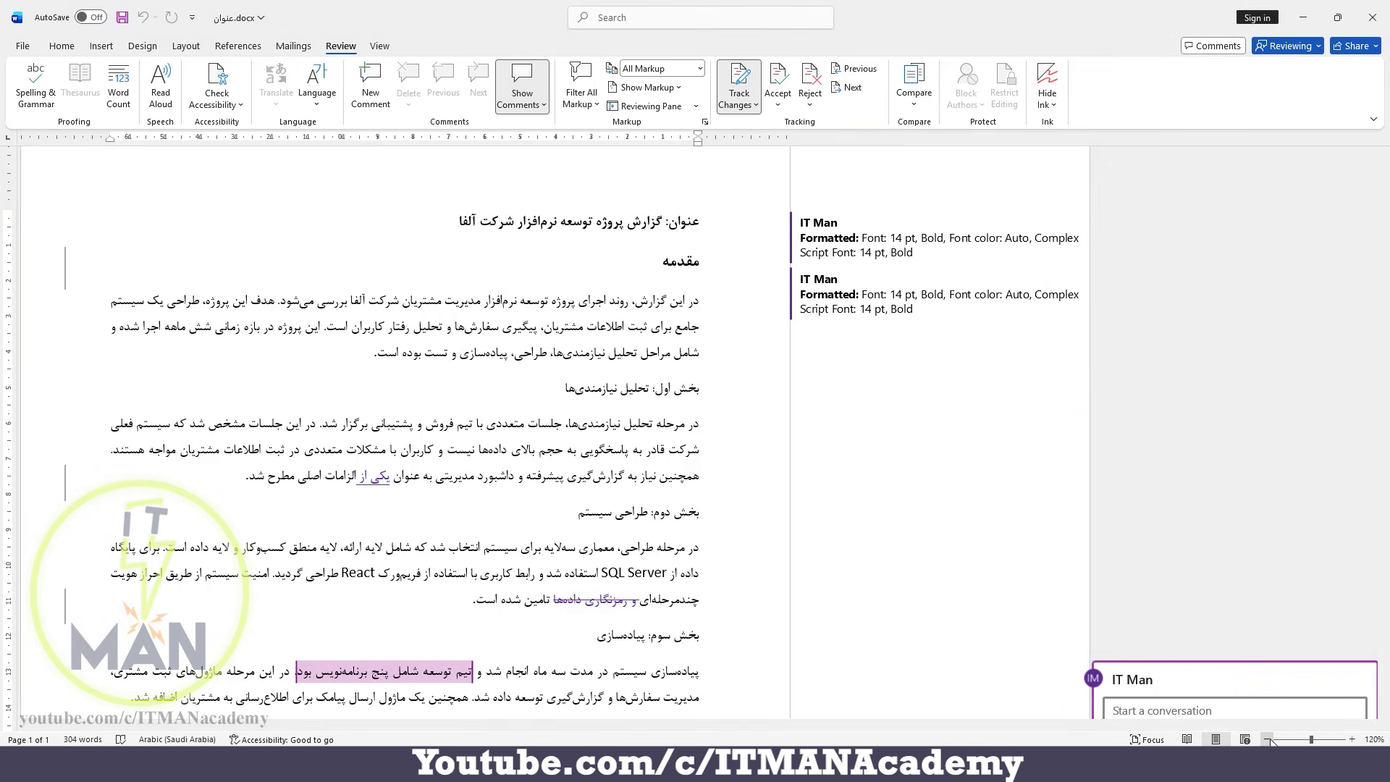
{"action": "left_click", "coordinate": [1267, 739]}
{"action": "left_click", "coordinate": [1267, 739]}
{"action": "scroll", "coordinate": [1108, 437], "scroll_direction": "down", "scroll_amount": 1}
{"action": "scroll", "coordinate": [1108, 437], "scroll_direction": "down", "scroll_amount": 1}
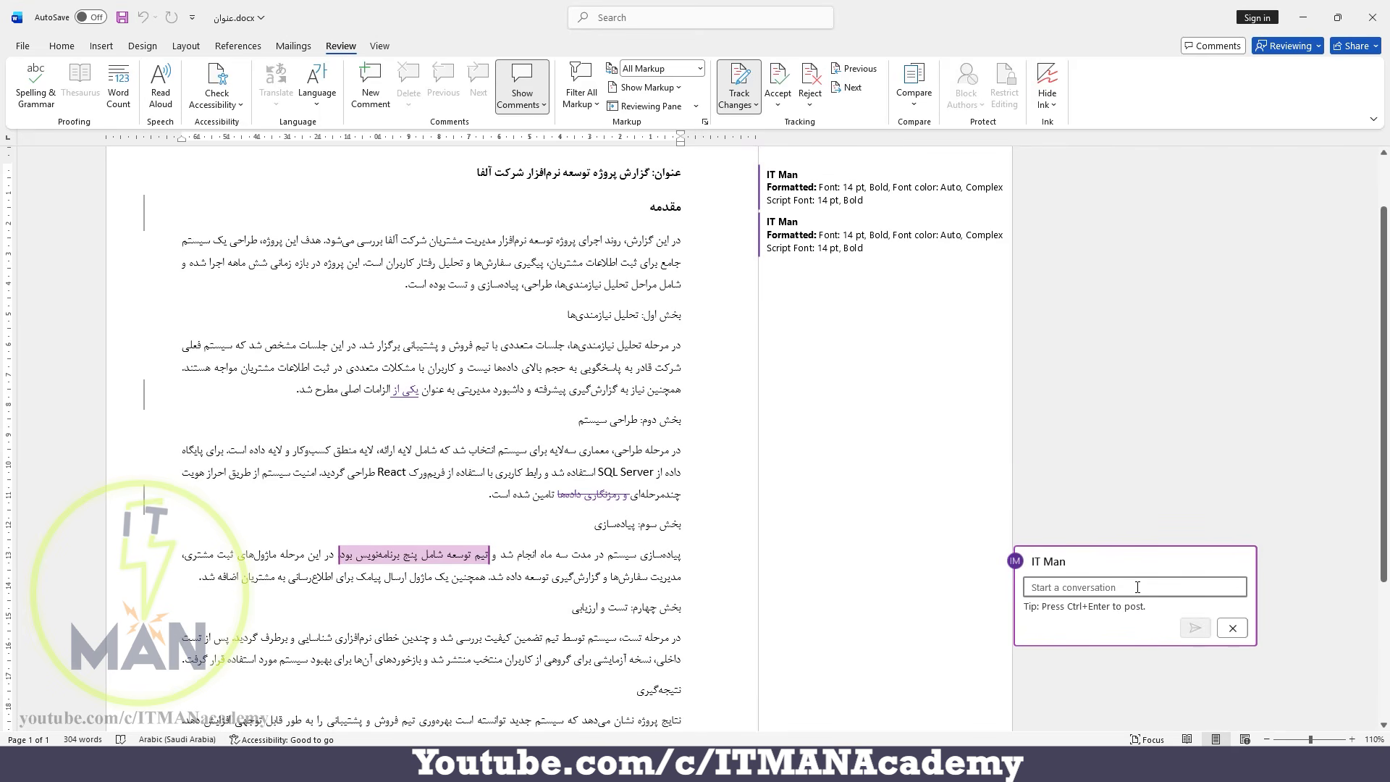
{"action": "type", "text": "ما که"}
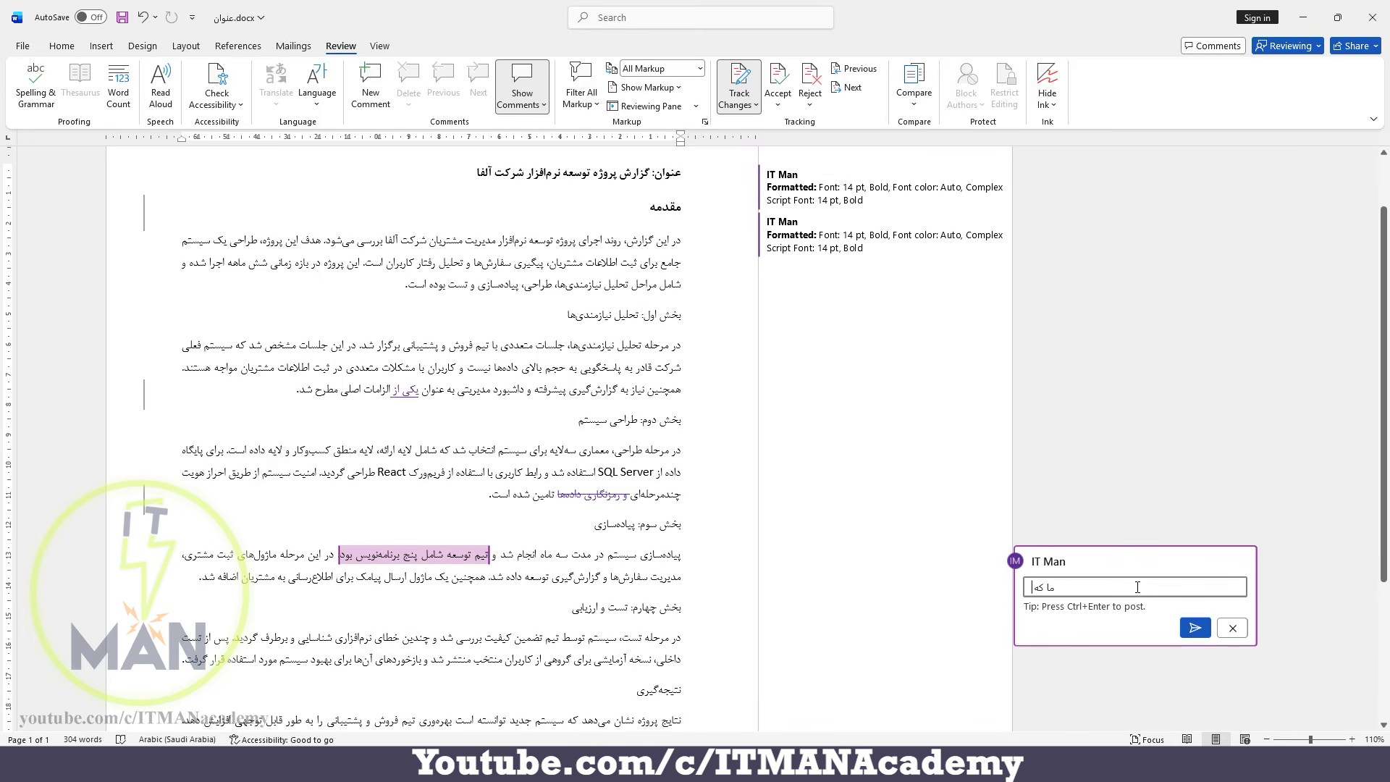
{"action": "type", "text": " چهار نف"}
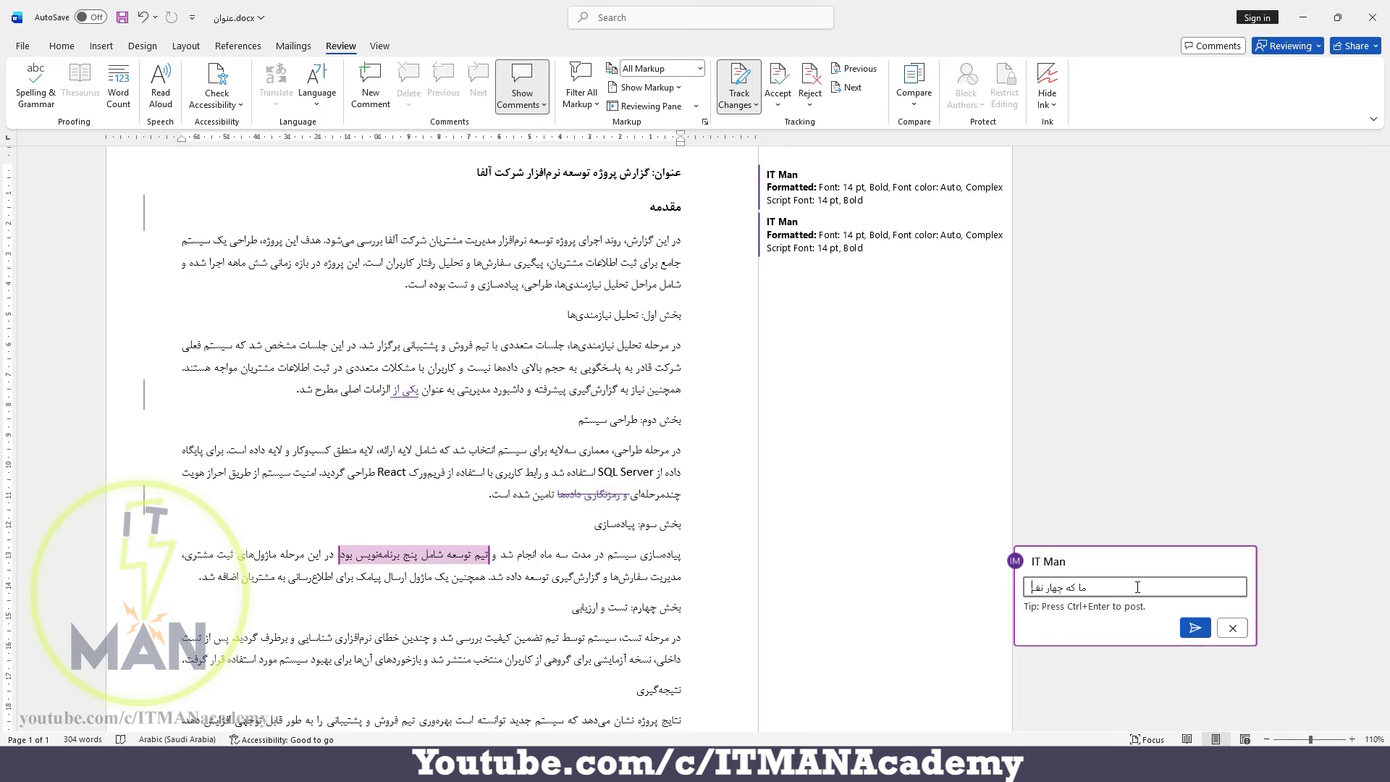
{"action": "type", "text": "ر بودیم"}
{"action": "left_click", "coordinate": [1194, 629]}
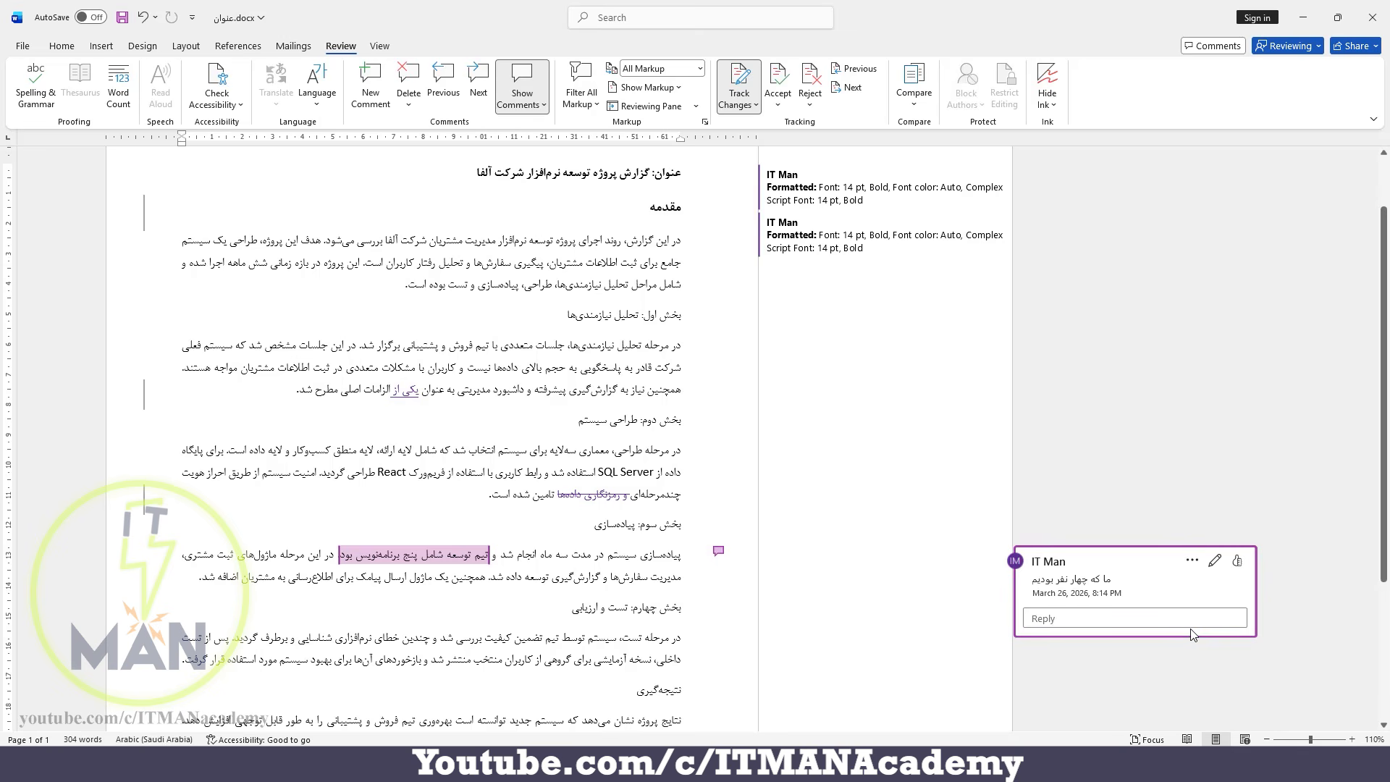
{"action": "scroll", "coordinate": [872, 530], "scroll_direction": "up", "scroll_amount": 1}
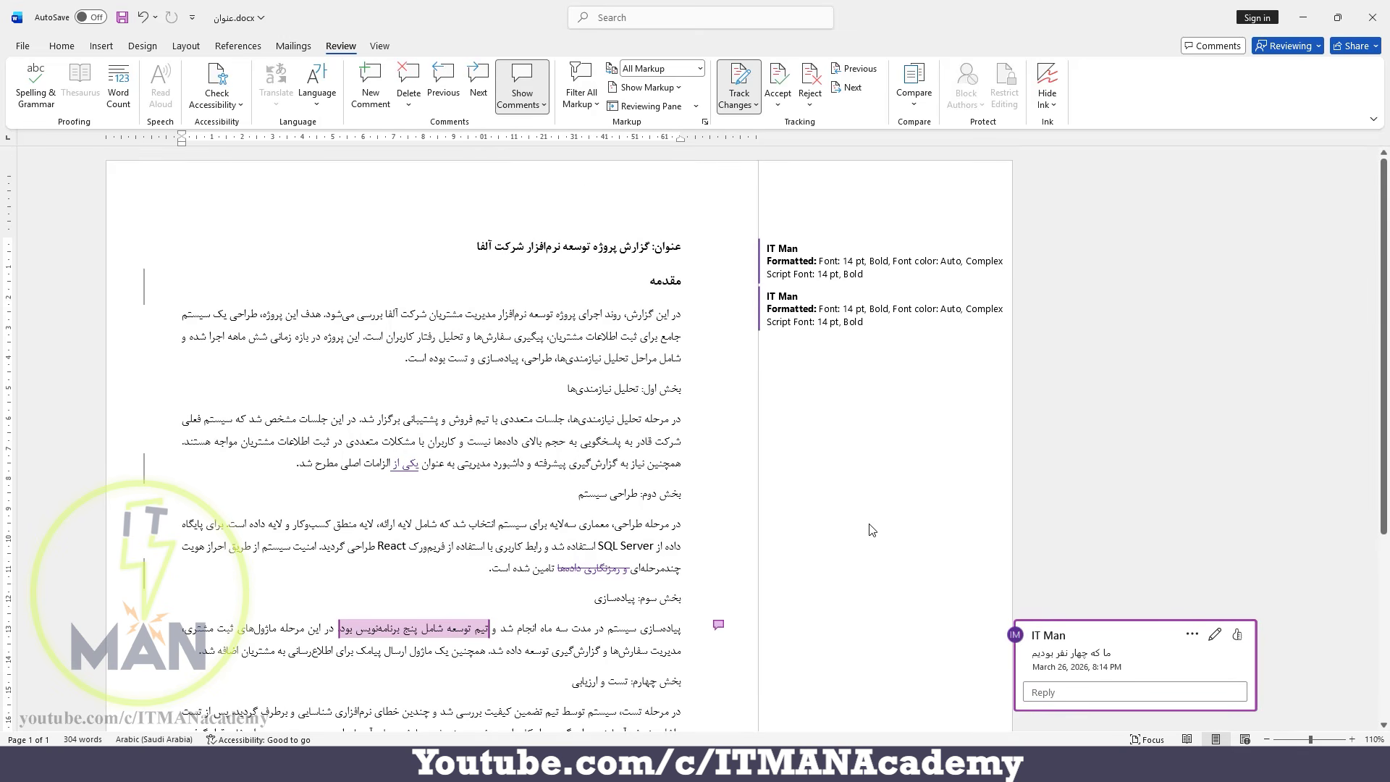
Switch to تست.docx and examine the kinds of markup available for display.
{"action": "left_click", "coordinate": [624, 87]}
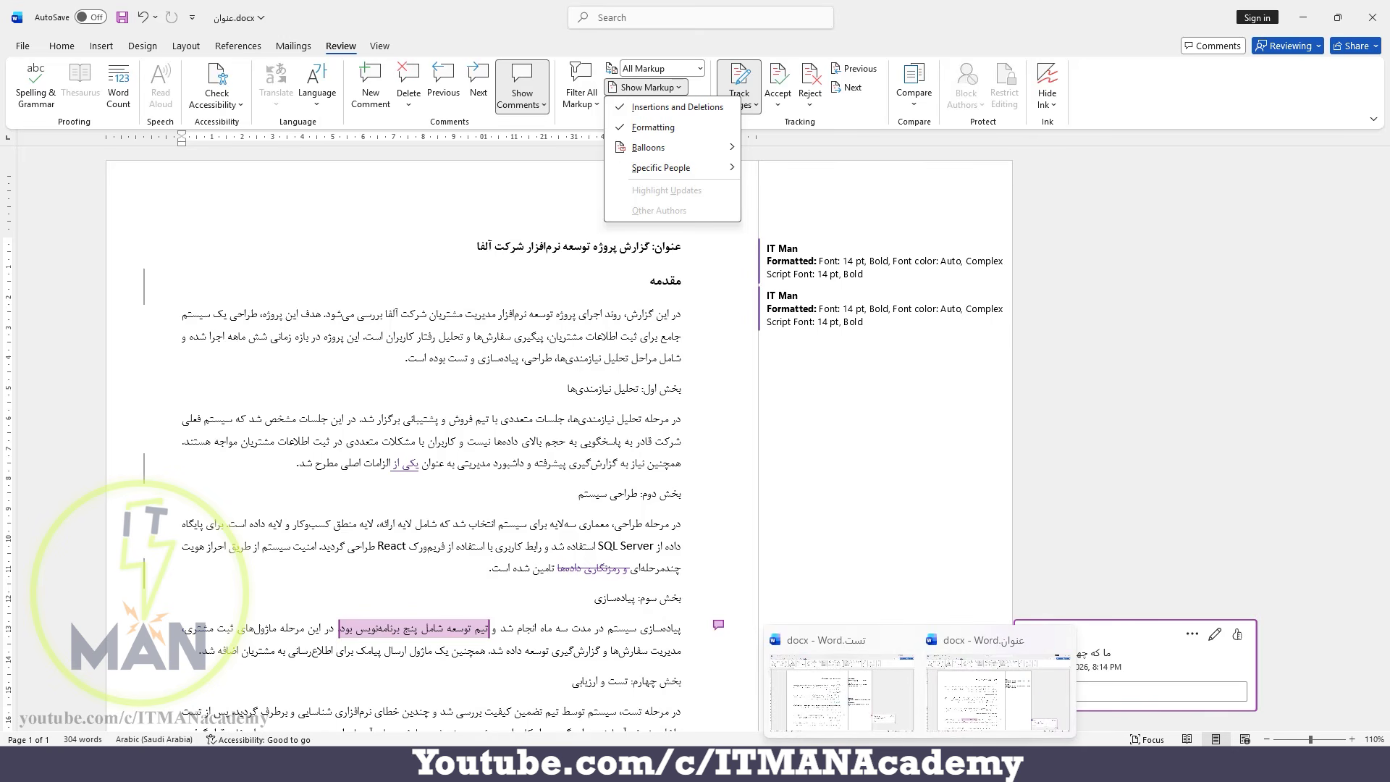
{"action": "left_click", "coordinate": [841, 687]}
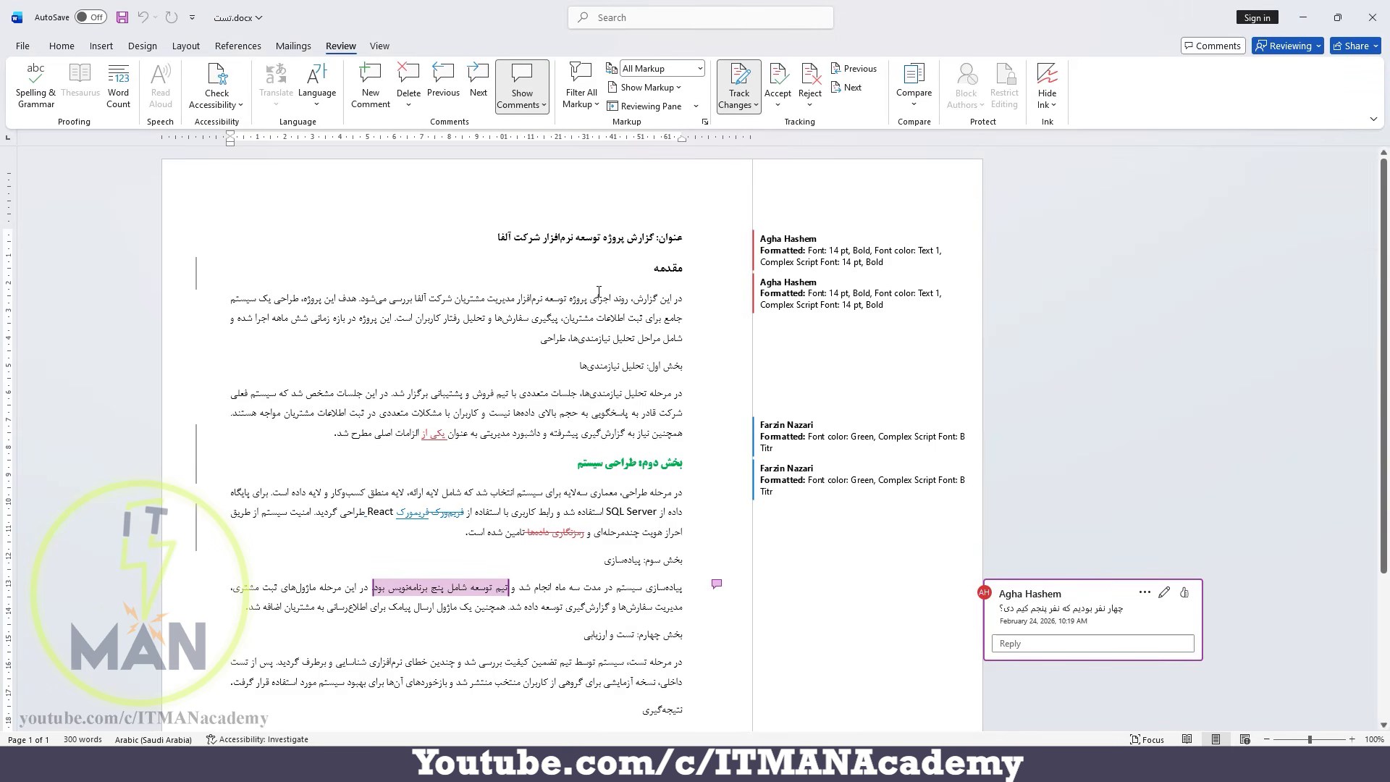
{"action": "left_click", "coordinate": [679, 89]}
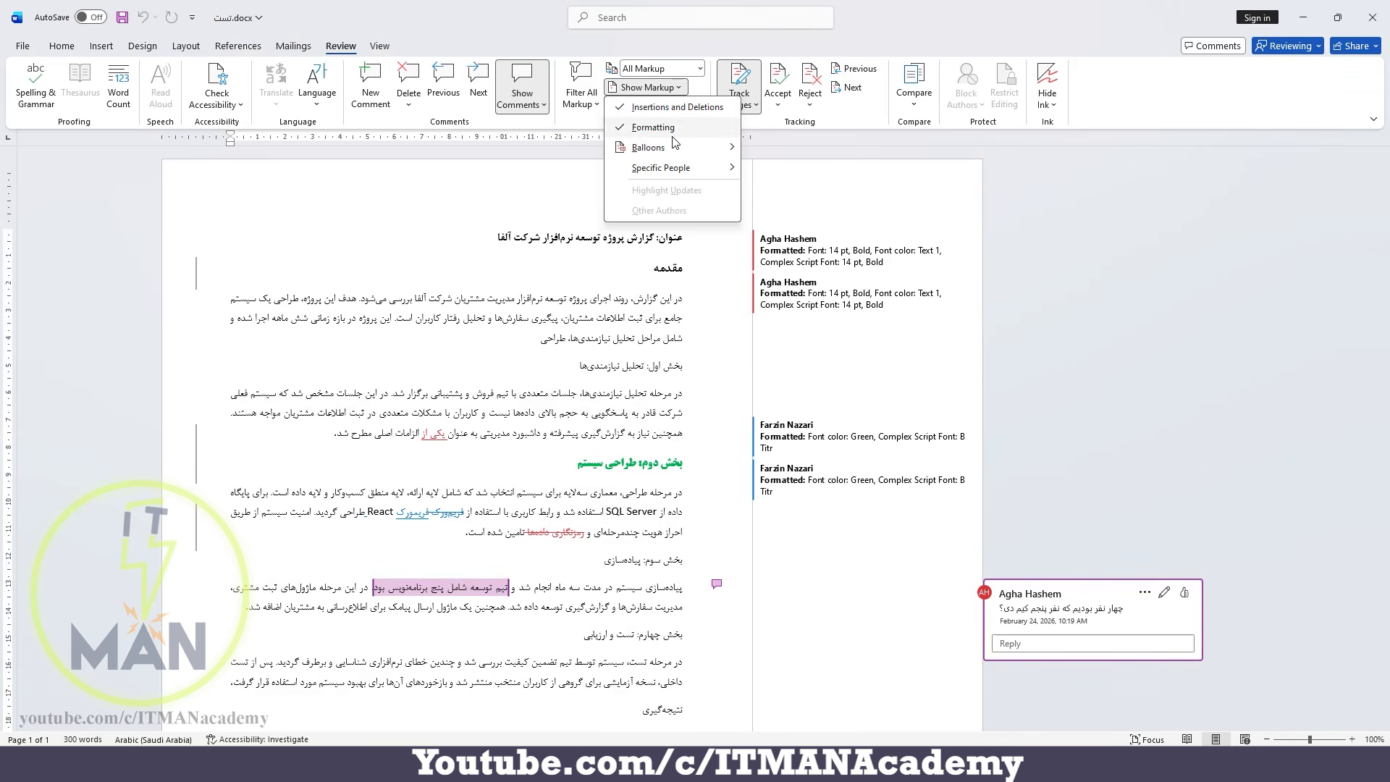
{"action": "mouse_move", "coordinate": [673, 151]}
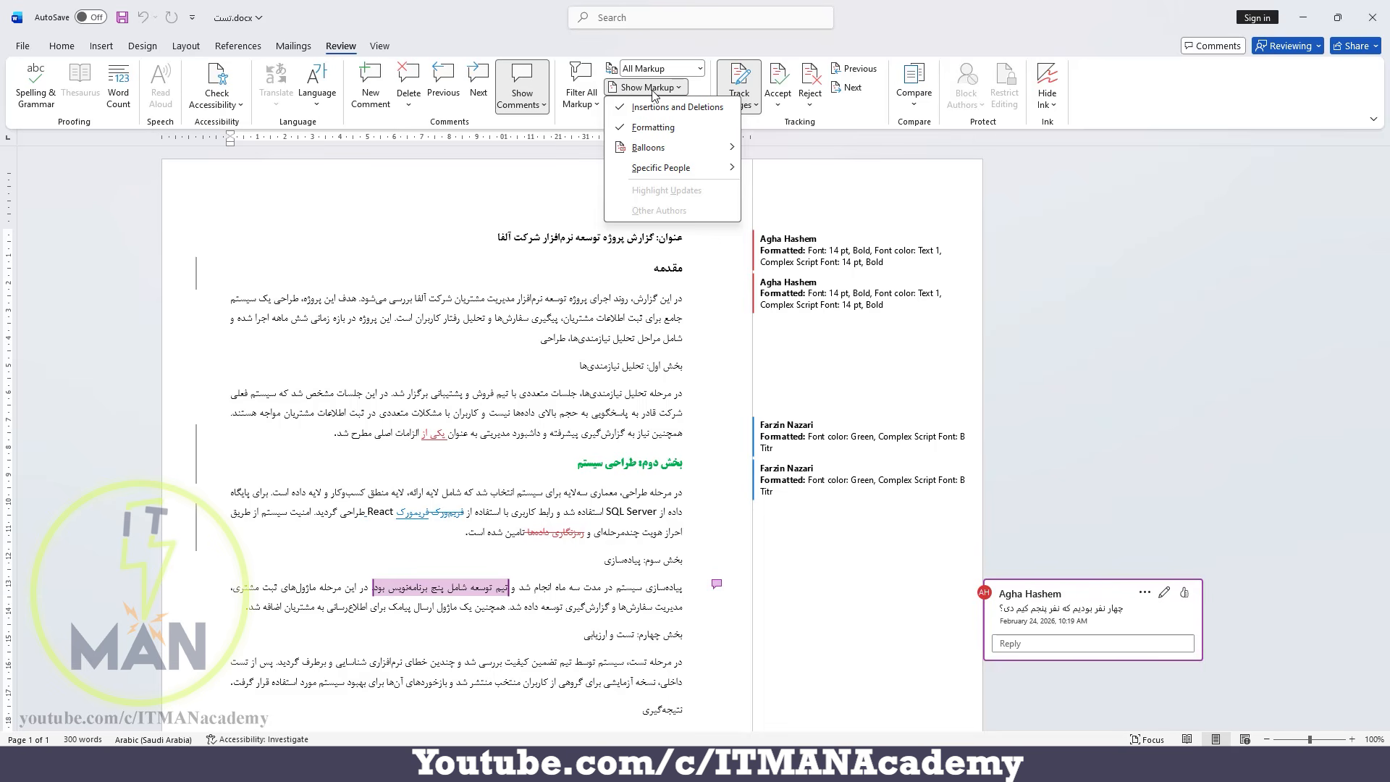
Check the installed Office edition in the account information, and return to the document.
{"action": "left_click", "coordinate": [29, 44]}
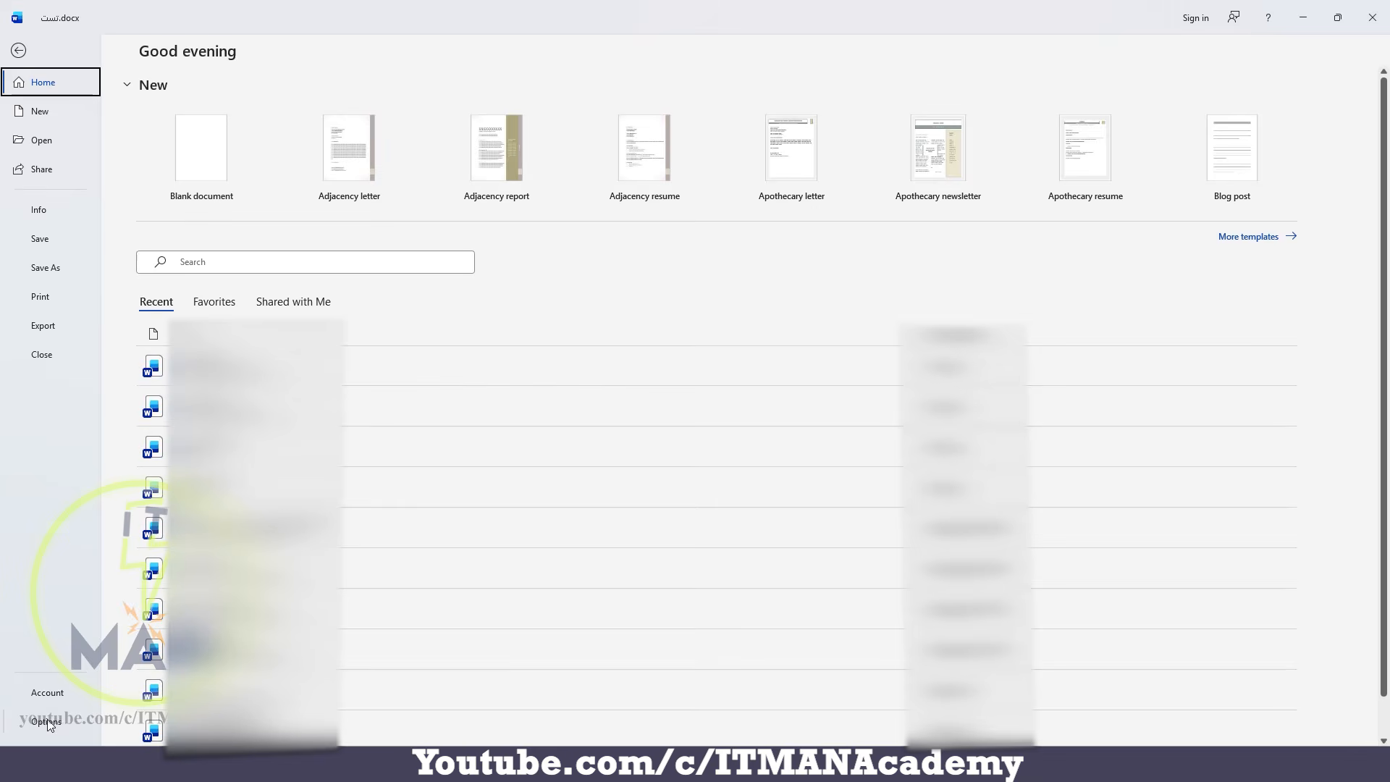
{"action": "left_click", "coordinate": [48, 694]}
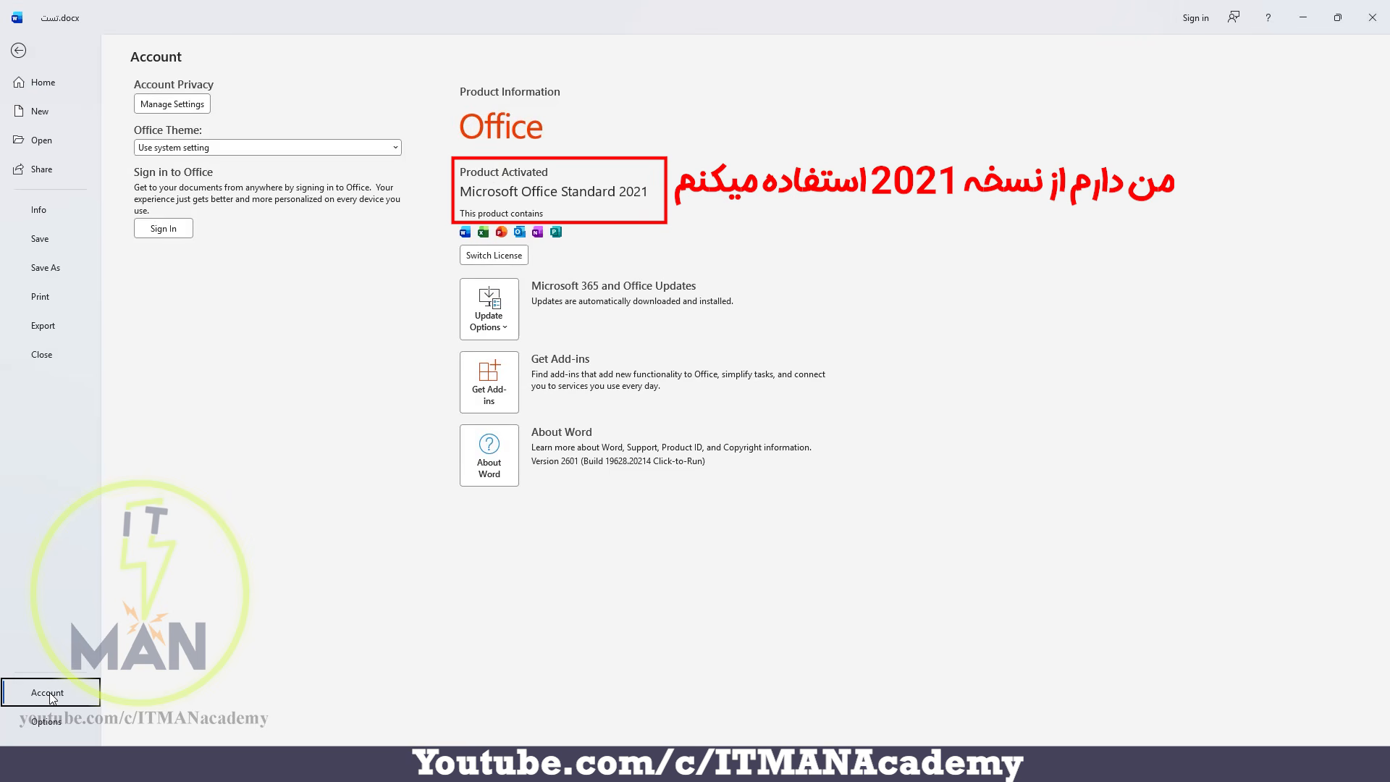
{"action": "left_click", "coordinate": [18, 50]}
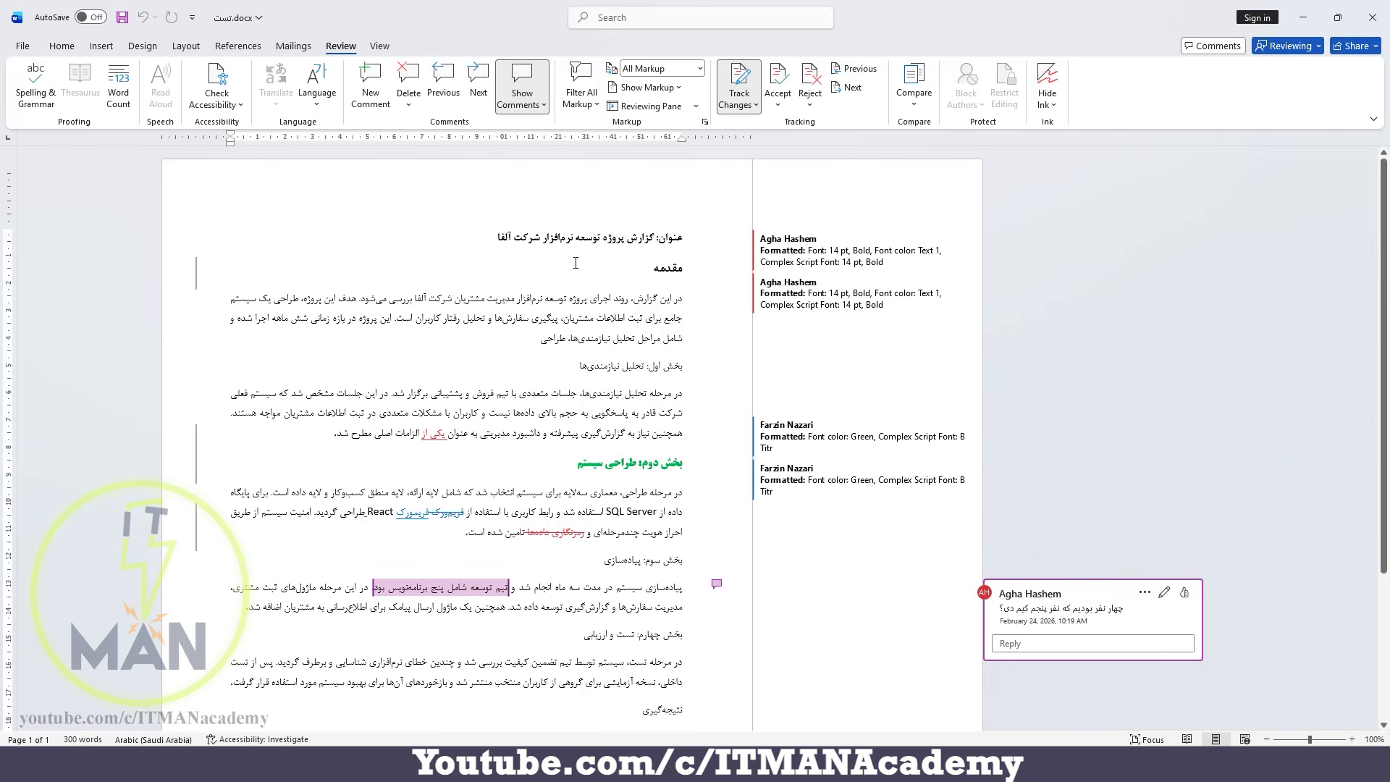
Hide the comment cards and delete the comment on «تیم توسعه شامل پنج برنامه‌نویس بود» in the implementation section.
{"action": "left_click", "coordinate": [681, 88]}
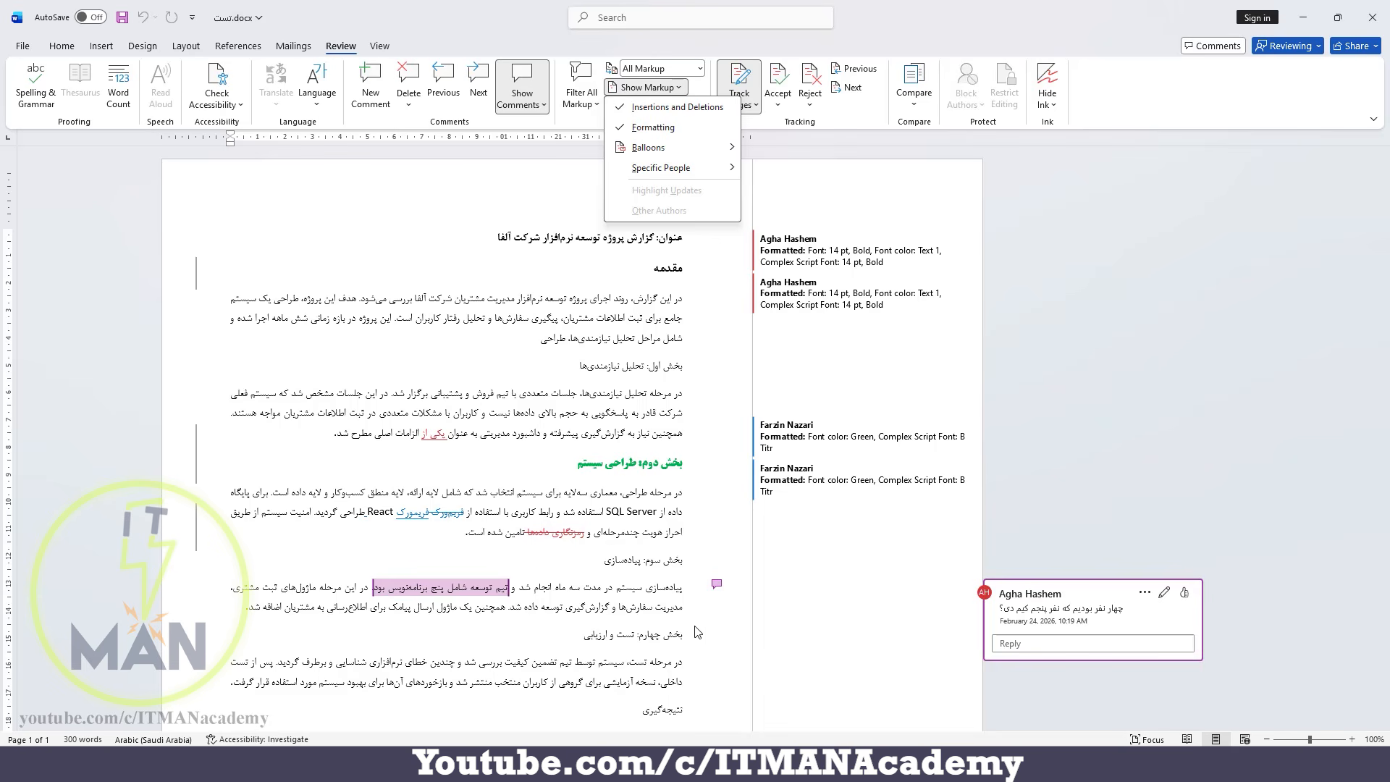
{"action": "left_click", "coordinate": [532, 82]}
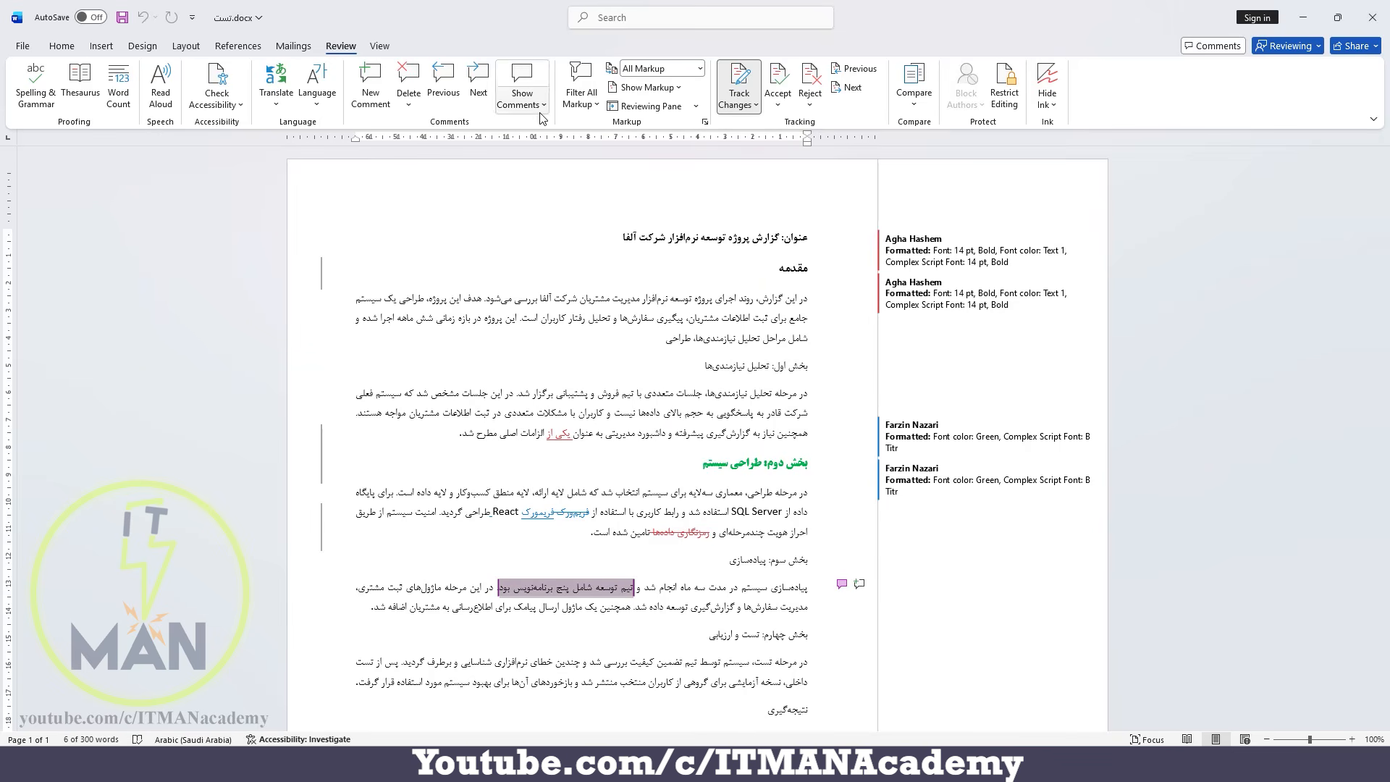
{"action": "left_click", "coordinate": [410, 78]}
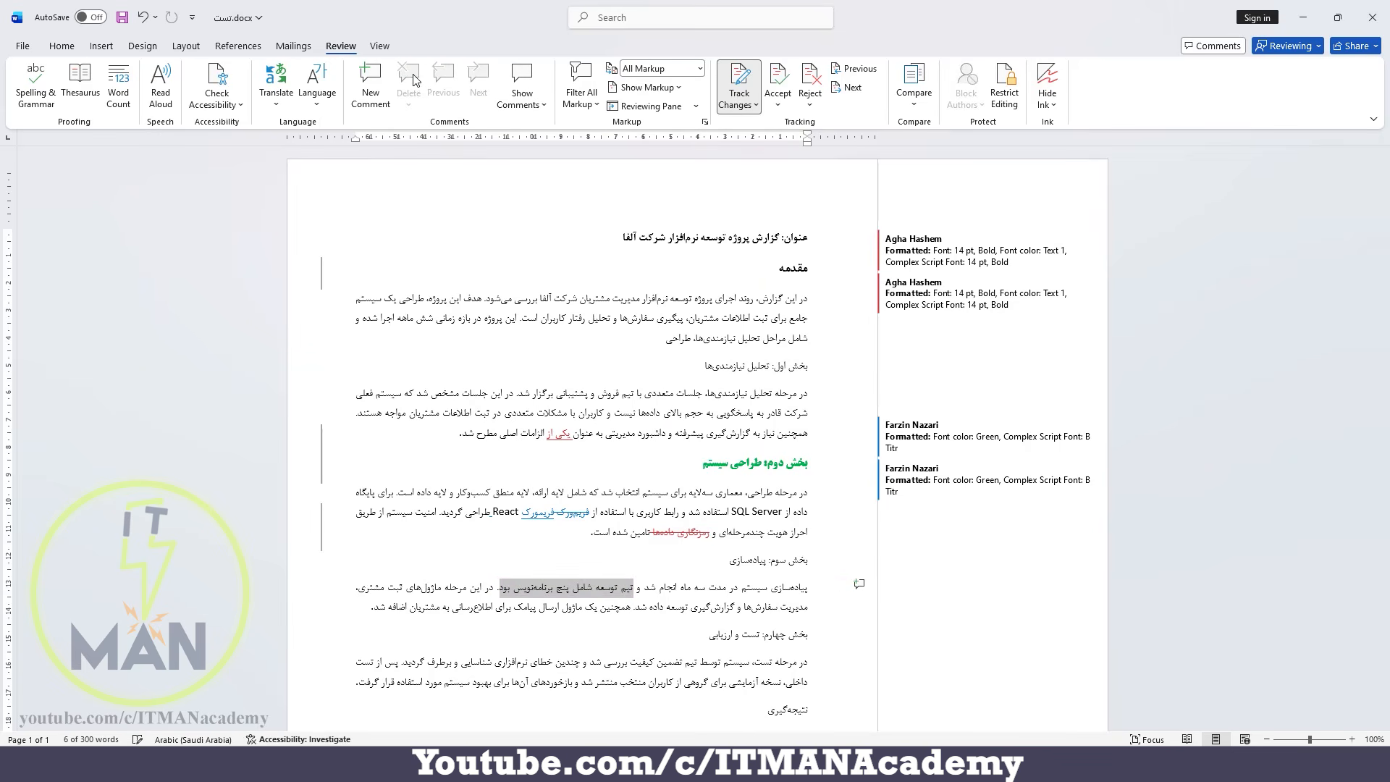
{"action": "left_click", "coordinate": [772, 586]}
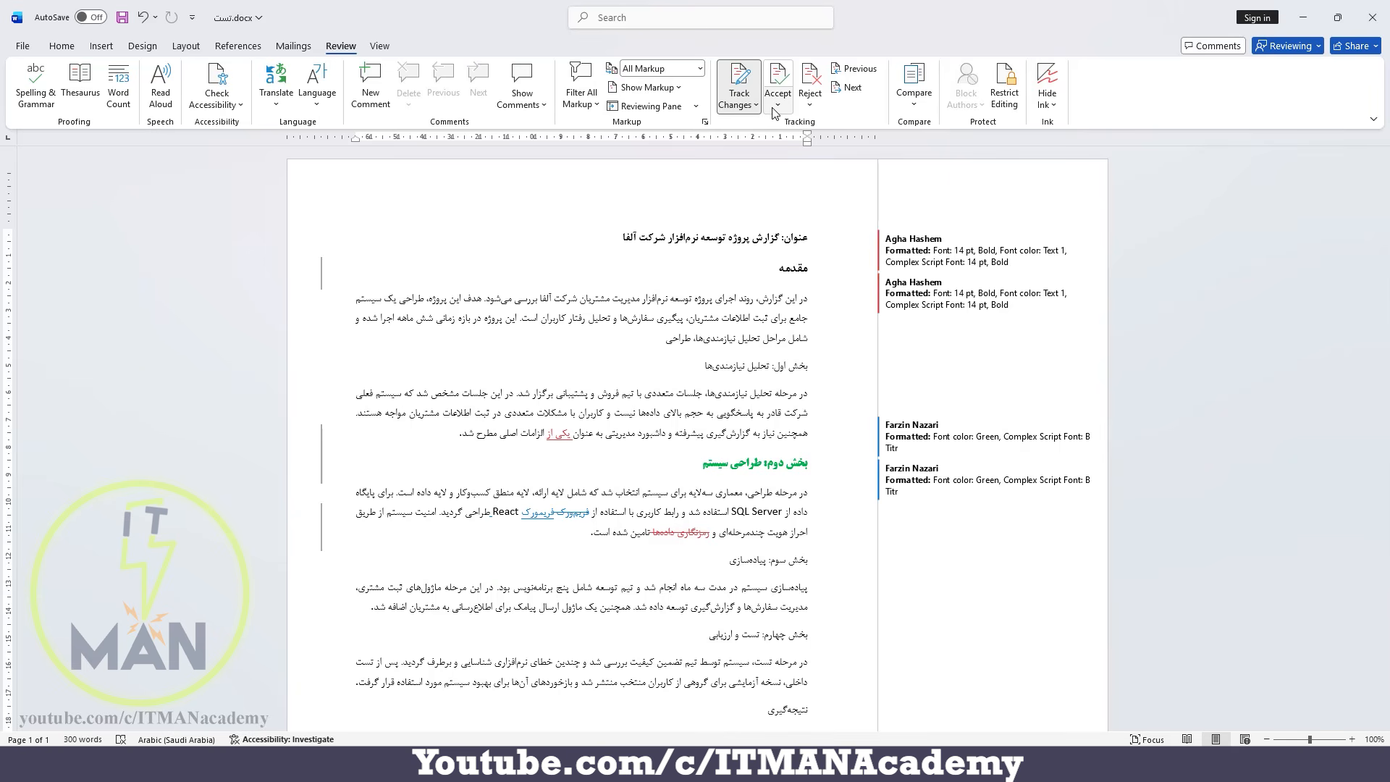
Hide the markup for insertions and deletions, and show it again.
{"action": "left_click", "coordinate": [657, 88]}
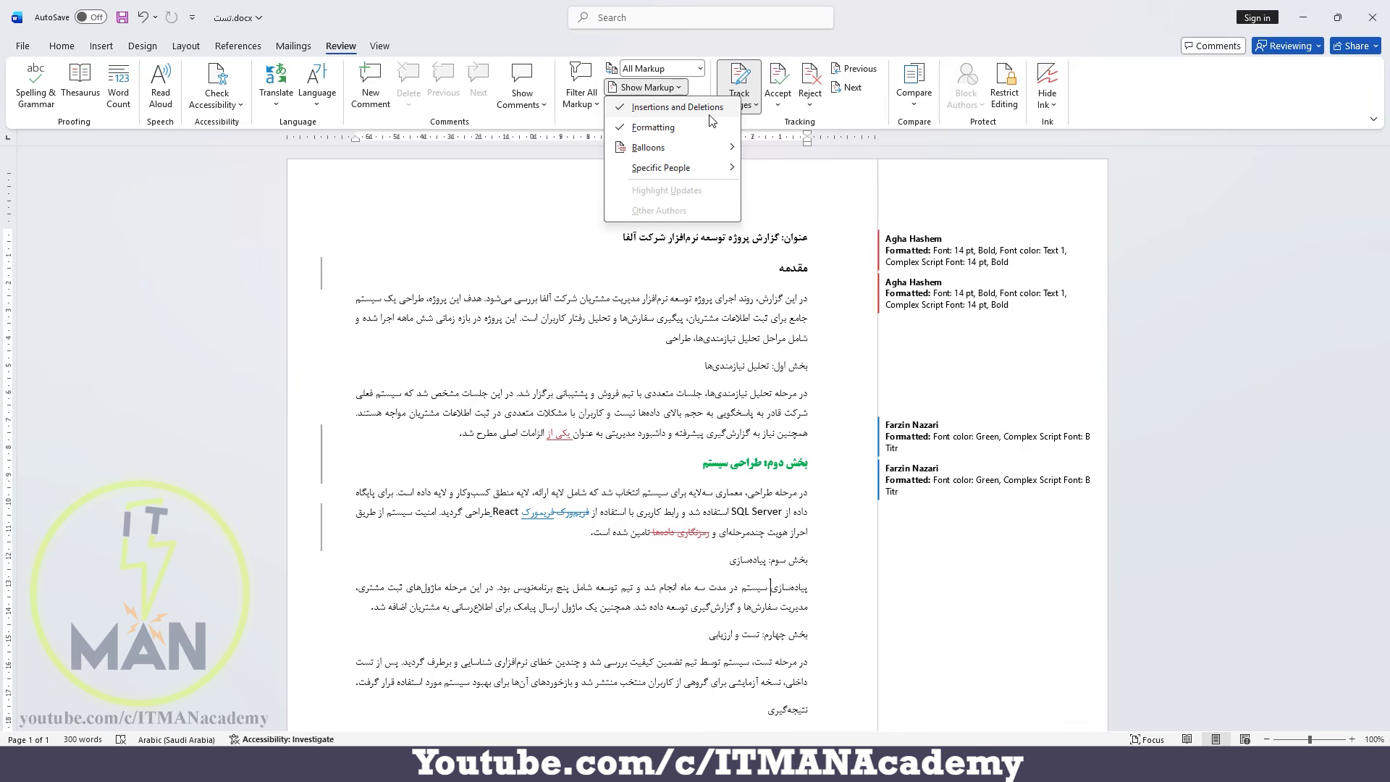
{"action": "left_click", "coordinate": [619, 109]}
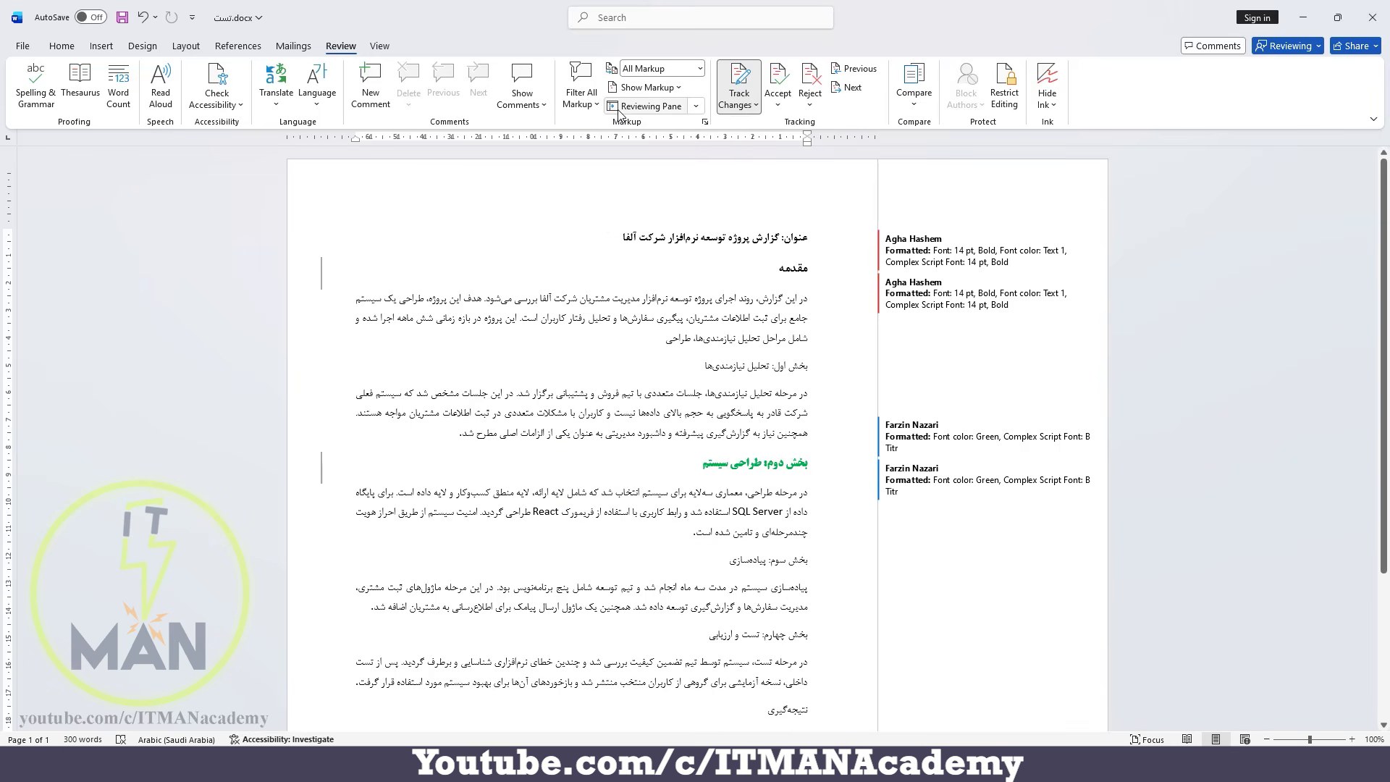
{"action": "left_click", "coordinate": [646, 88]}
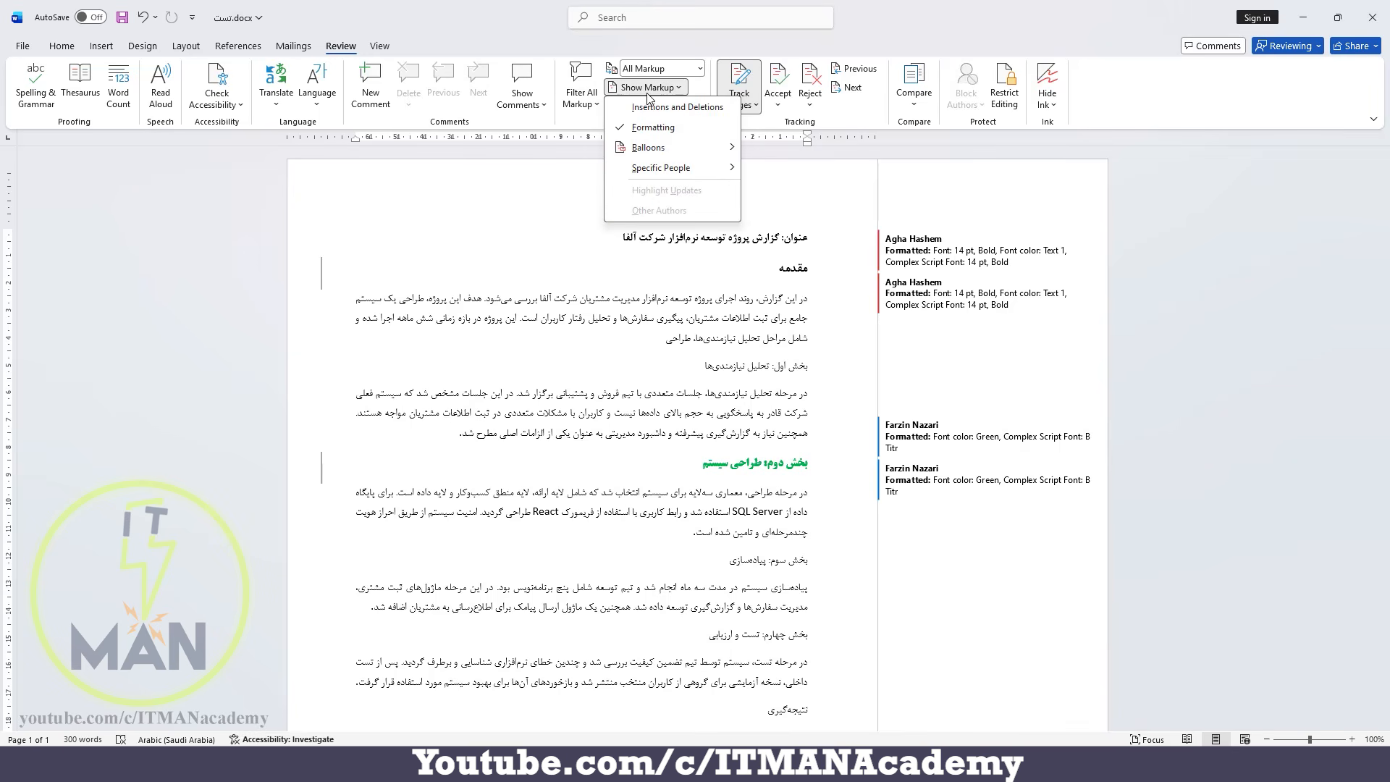
{"action": "left_click", "coordinate": [649, 108]}
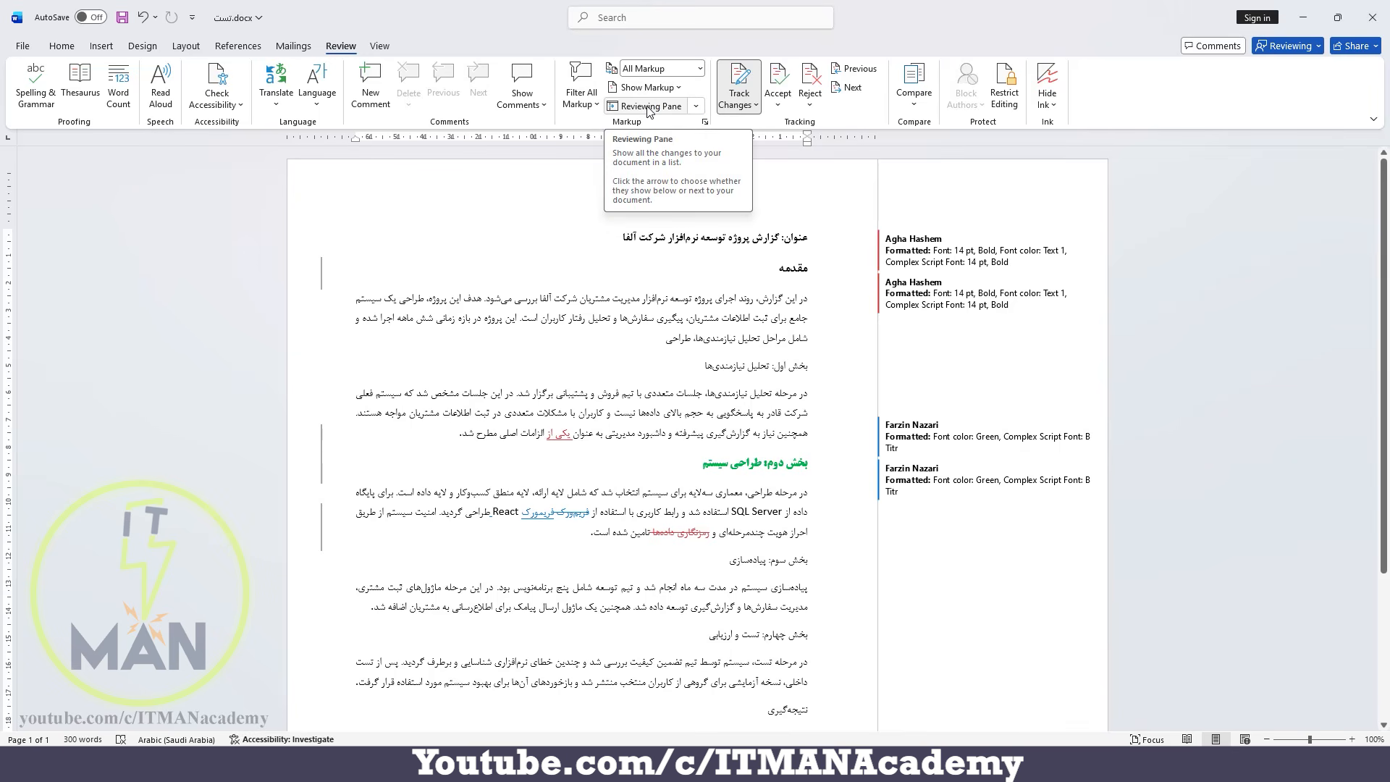
Hide the markup for formatting changes in the document.
{"action": "left_click", "coordinate": [649, 87]}
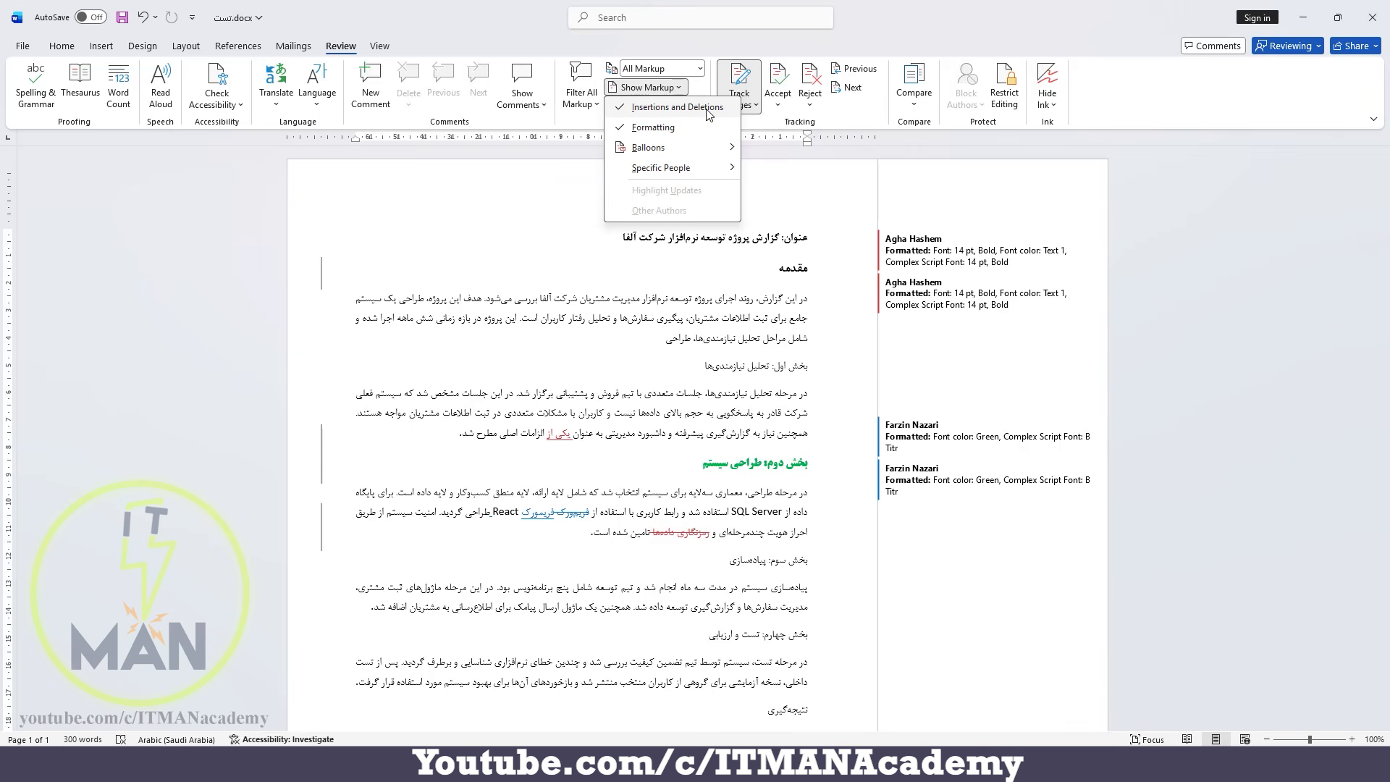
{"action": "left_click", "coordinate": [683, 134]}
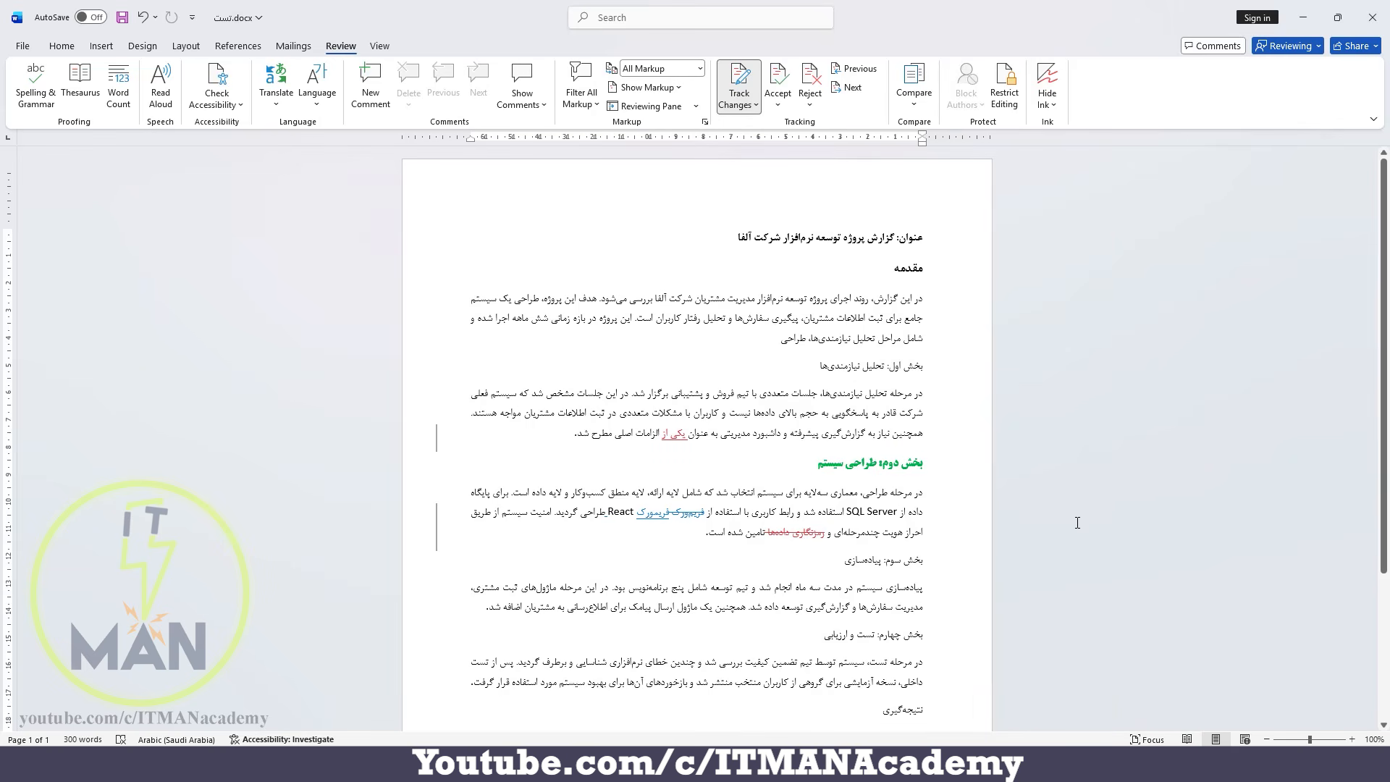
Show the markup for formatting changes again, and display the revisions in balloons.
{"action": "left_click", "coordinate": [647, 87]}
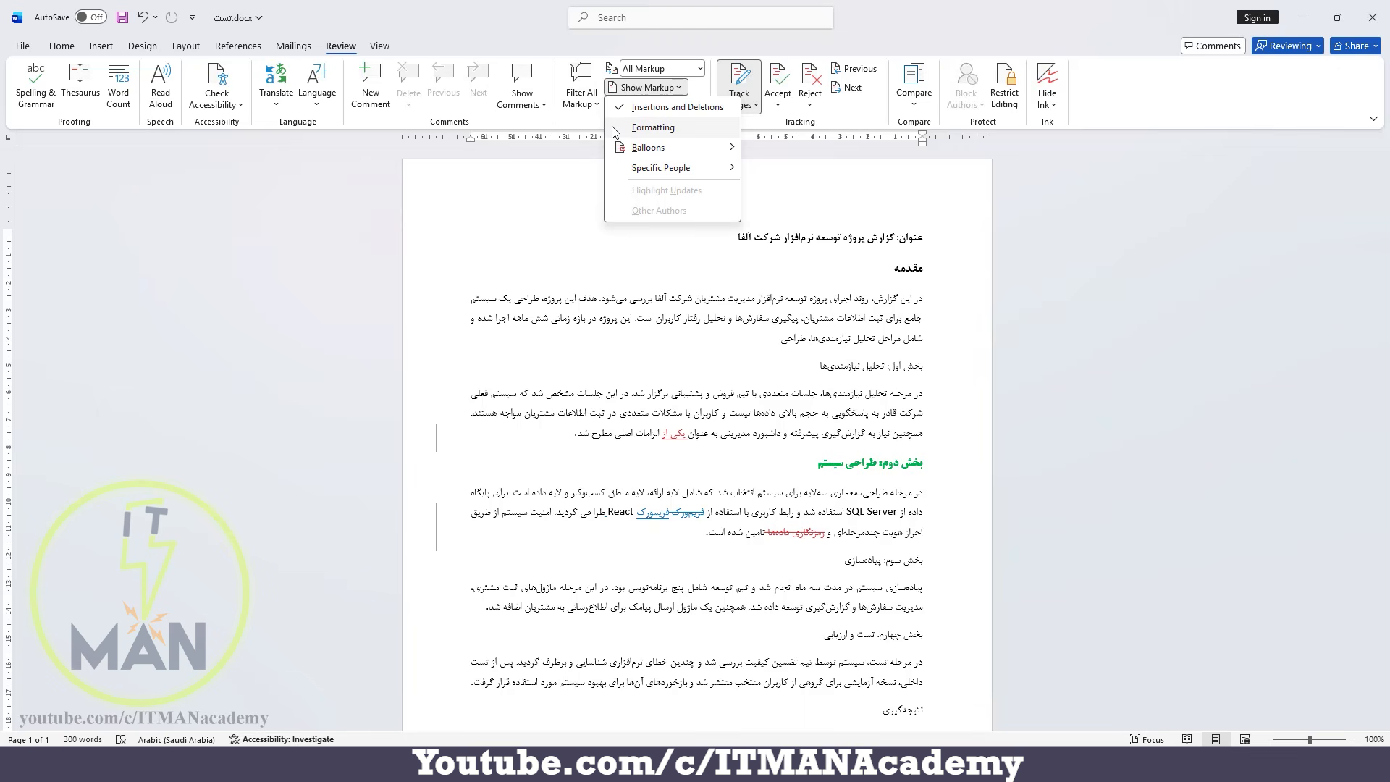
{"action": "left_click", "coordinate": [652, 128]}
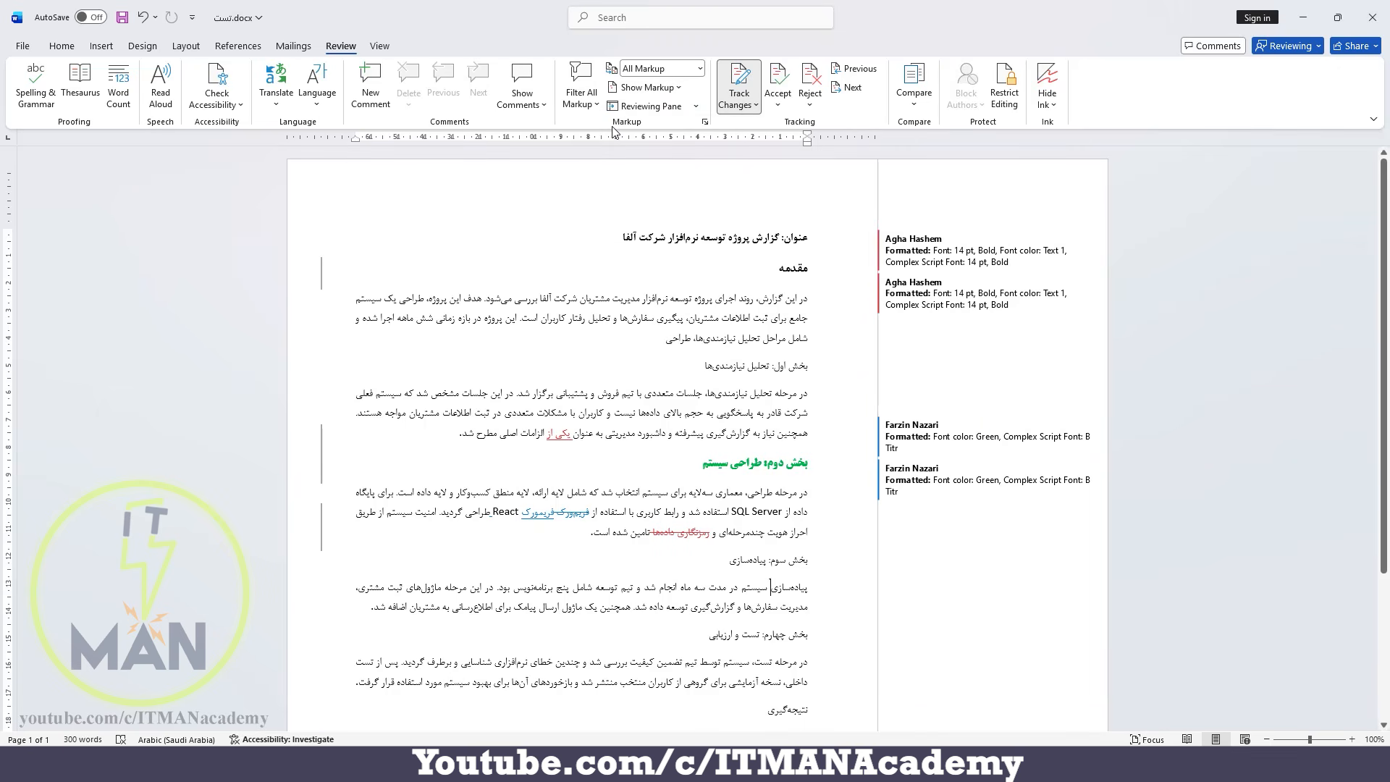
{"action": "left_click", "coordinate": [655, 87]}
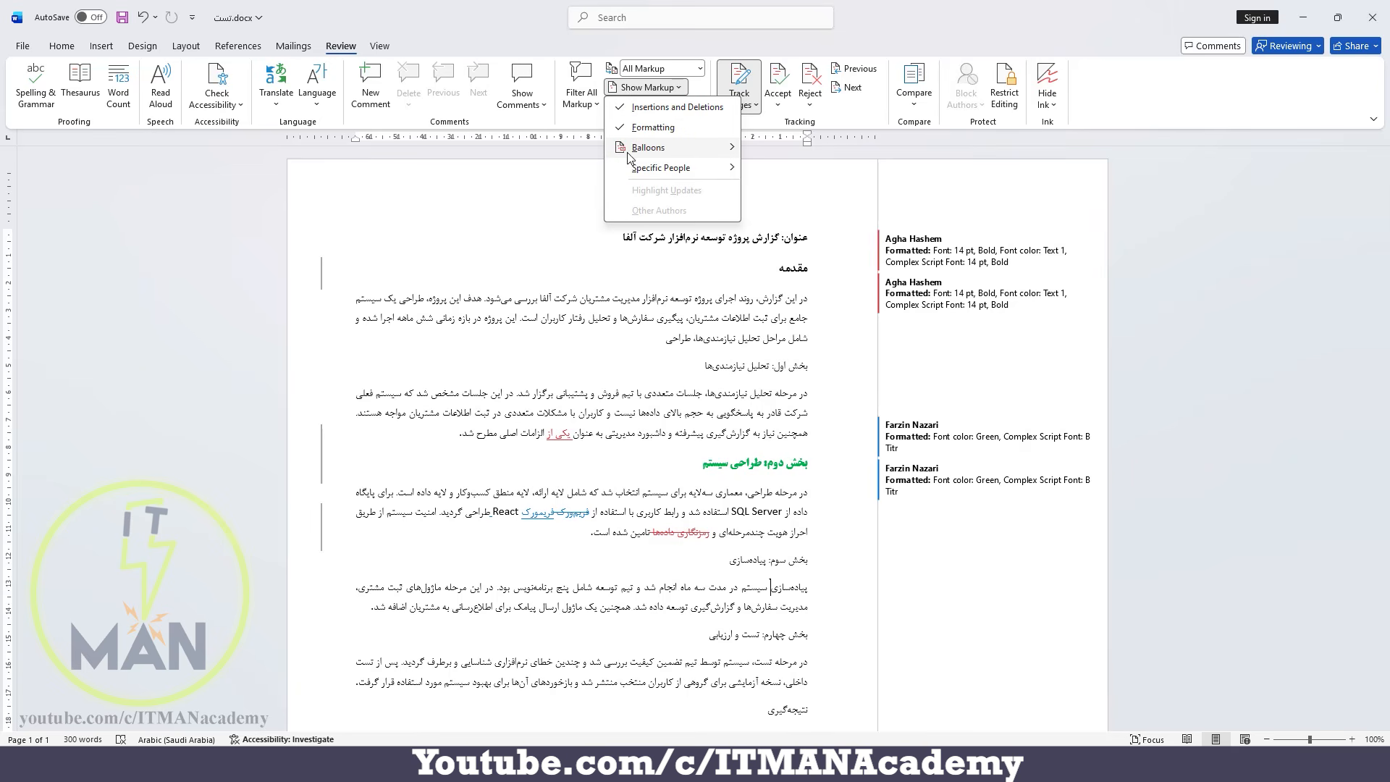
{"action": "mouse_move", "coordinate": [655, 153]}
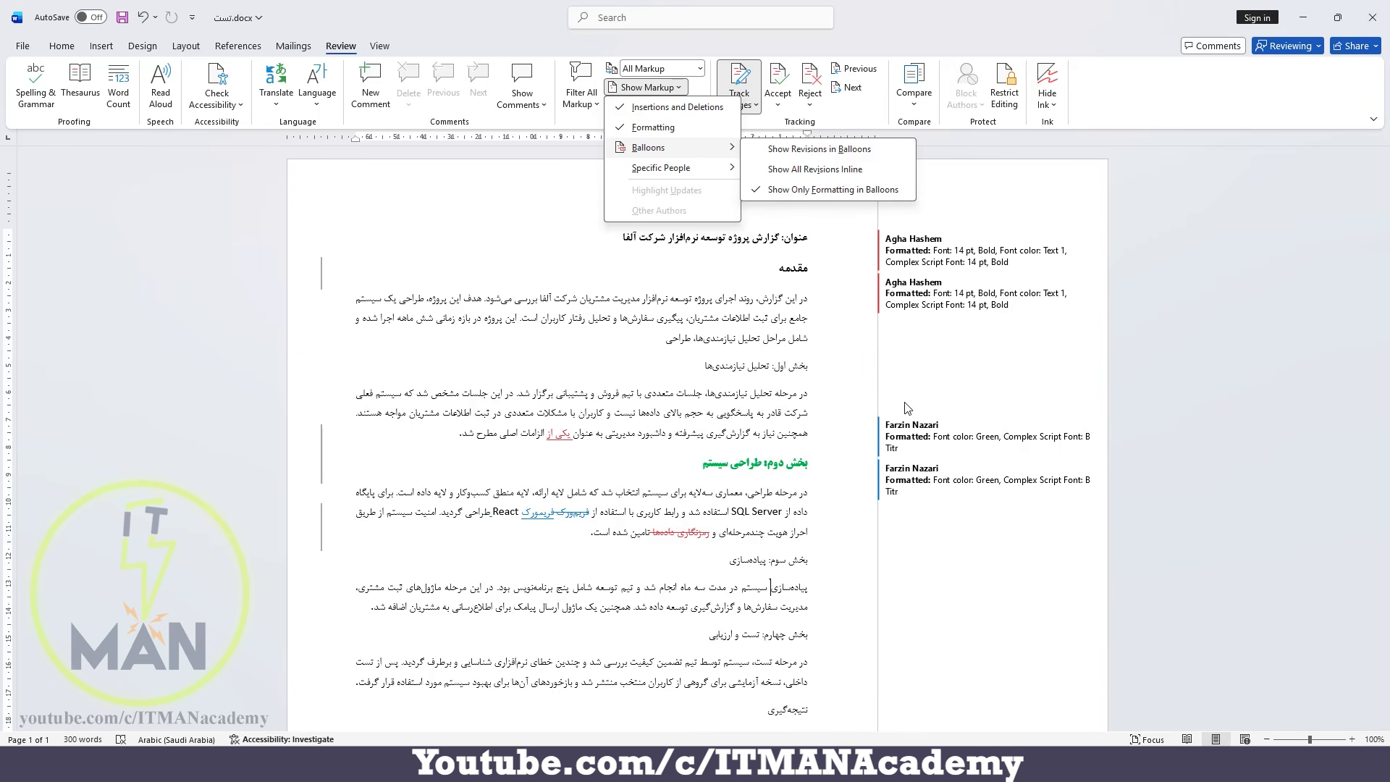
{"action": "left_click", "coordinate": [854, 152]}
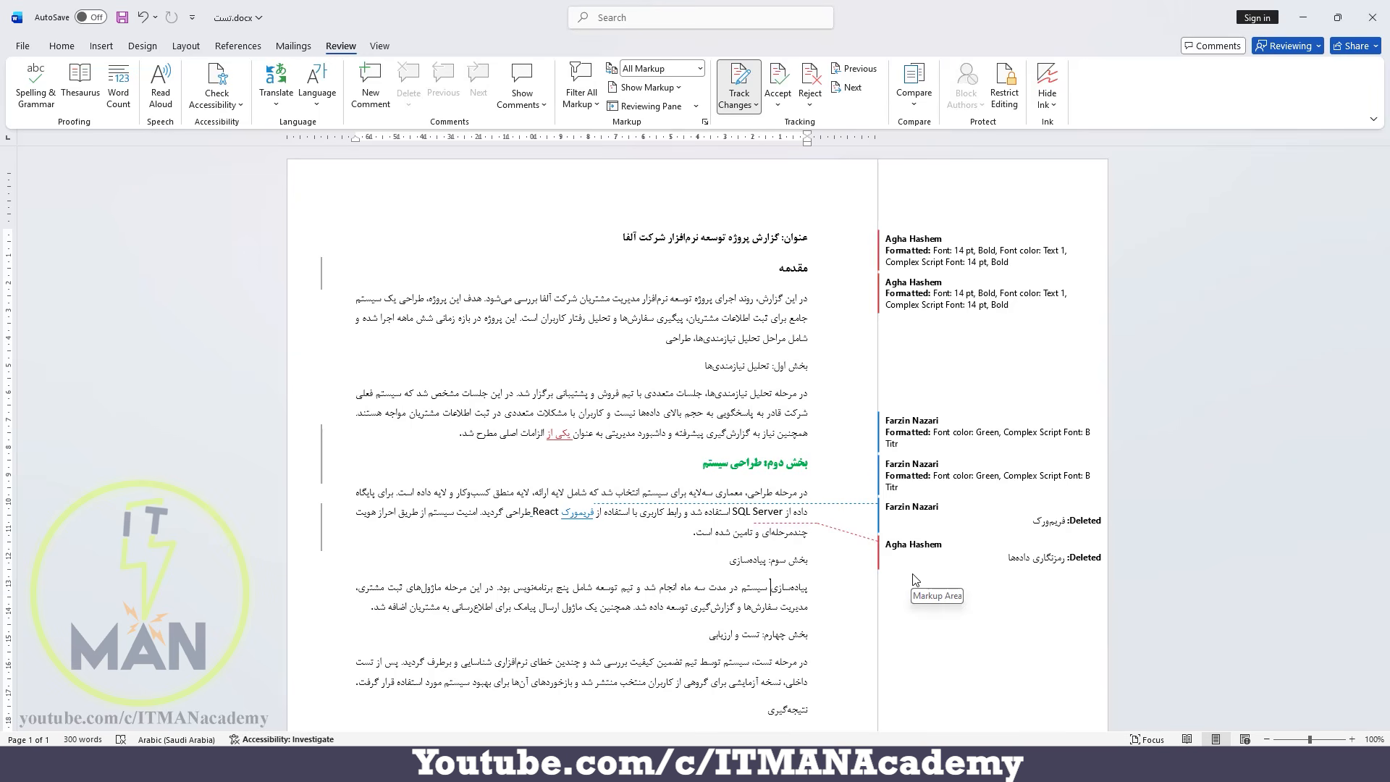
Show all revisions inline, and inspect the tracked formatting details on the «مقدمه» heading.
{"action": "left_click", "coordinate": [649, 88]}
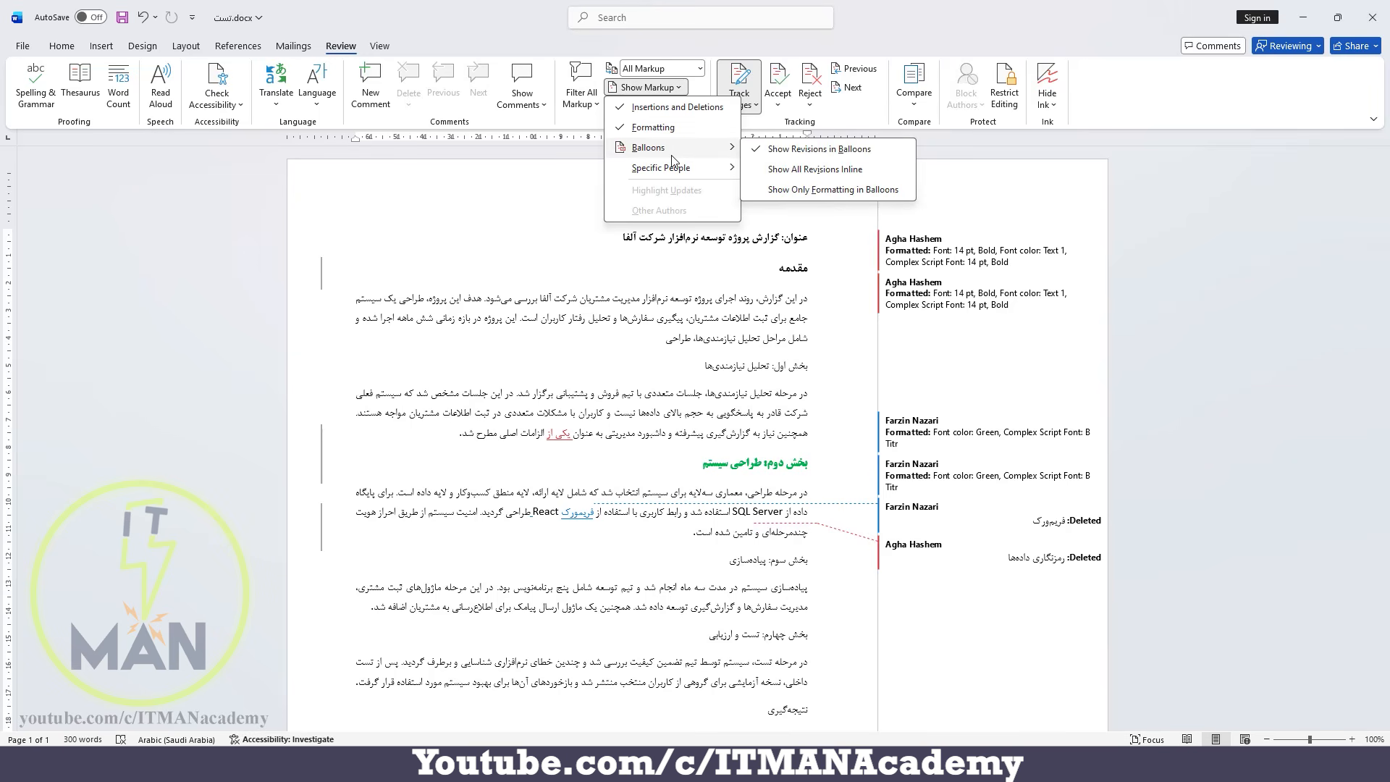
{"action": "left_click", "coordinate": [856, 173]}
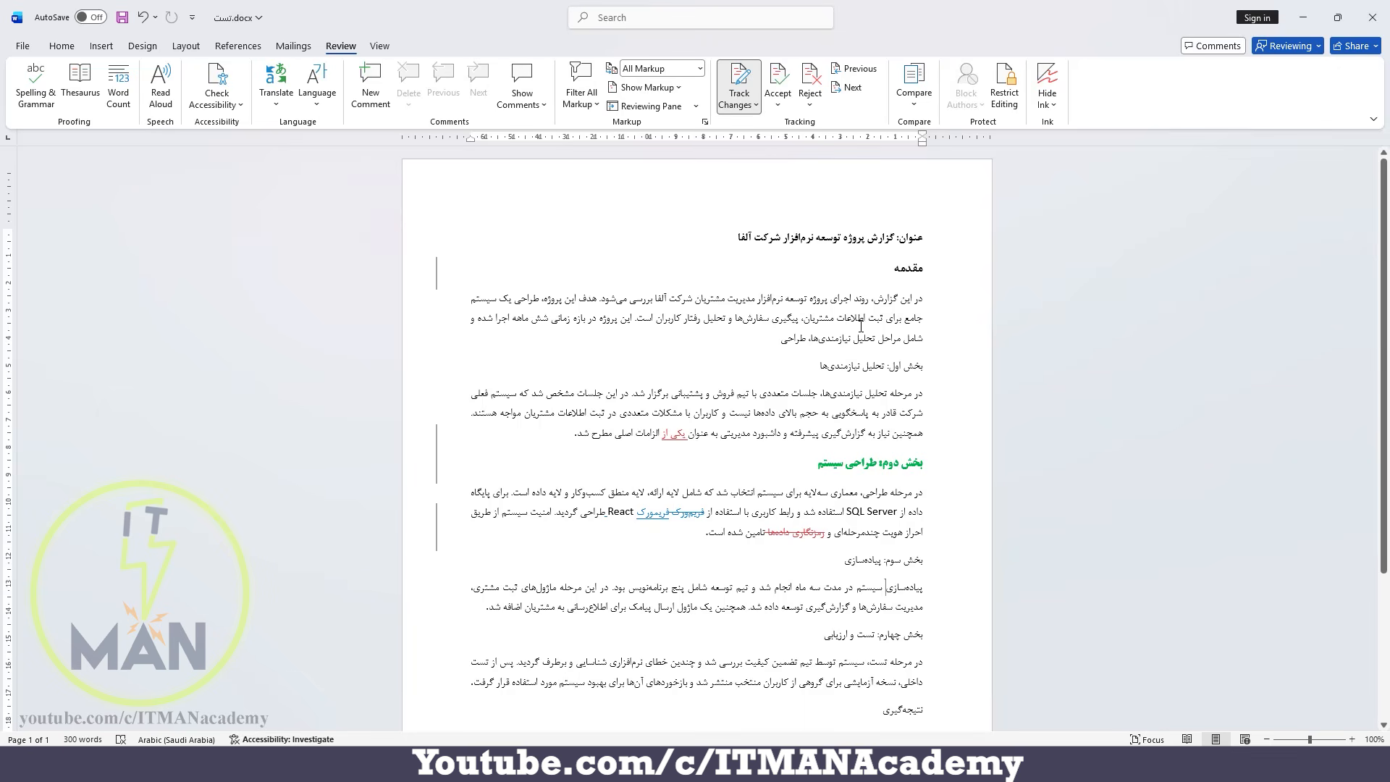
{"action": "mouse_move", "coordinate": [910, 269]}
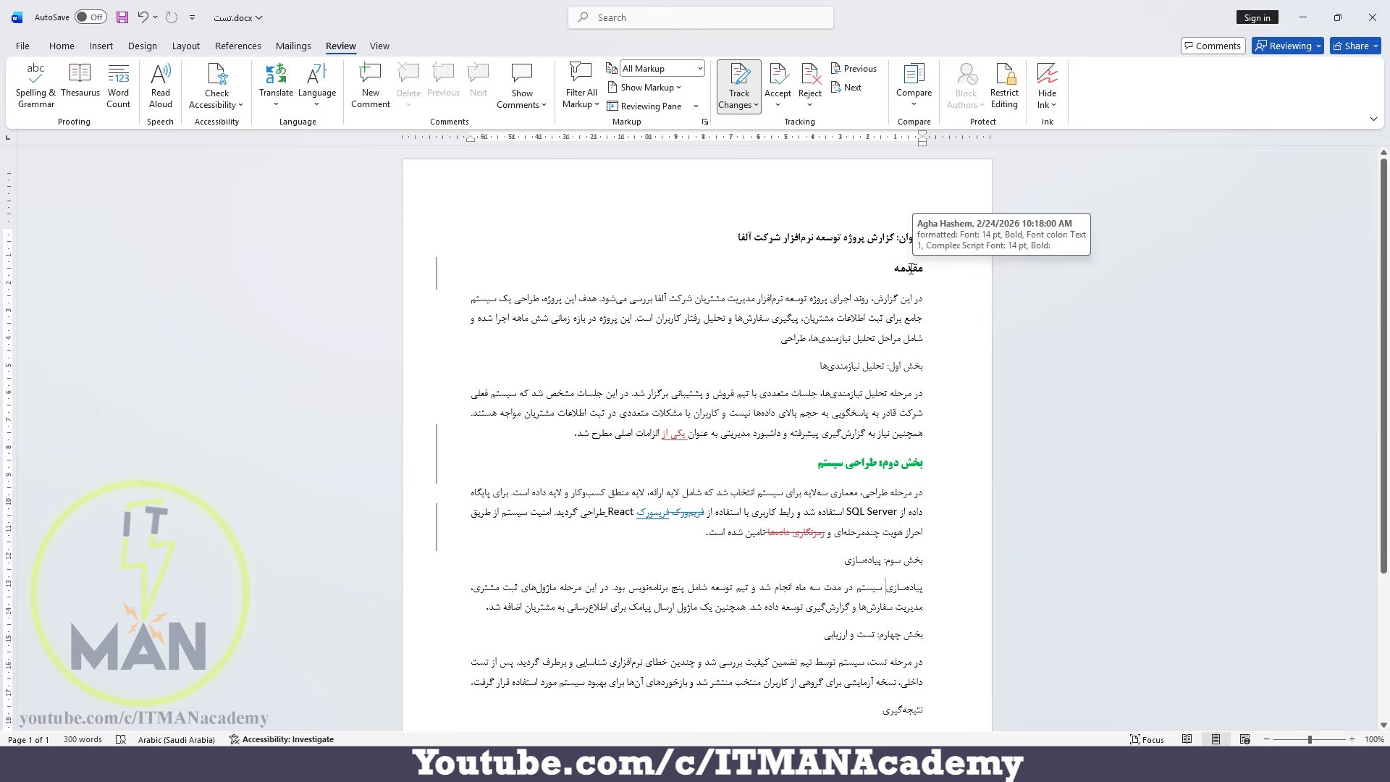
Set the balloons to show only formatting, and view the list of specific people whose markup can be shown.
{"action": "left_click", "coordinate": [670, 91]}
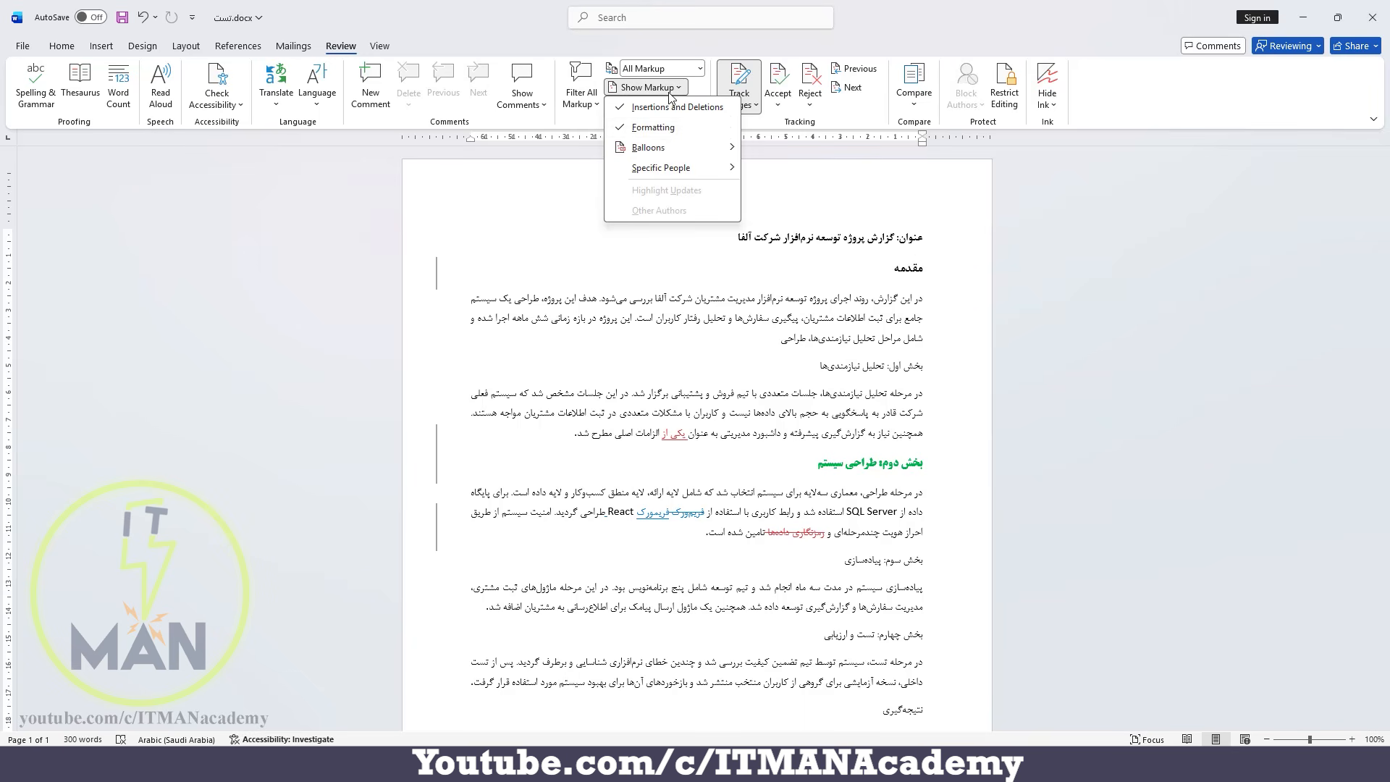
{"action": "mouse_move", "coordinate": [688, 147]}
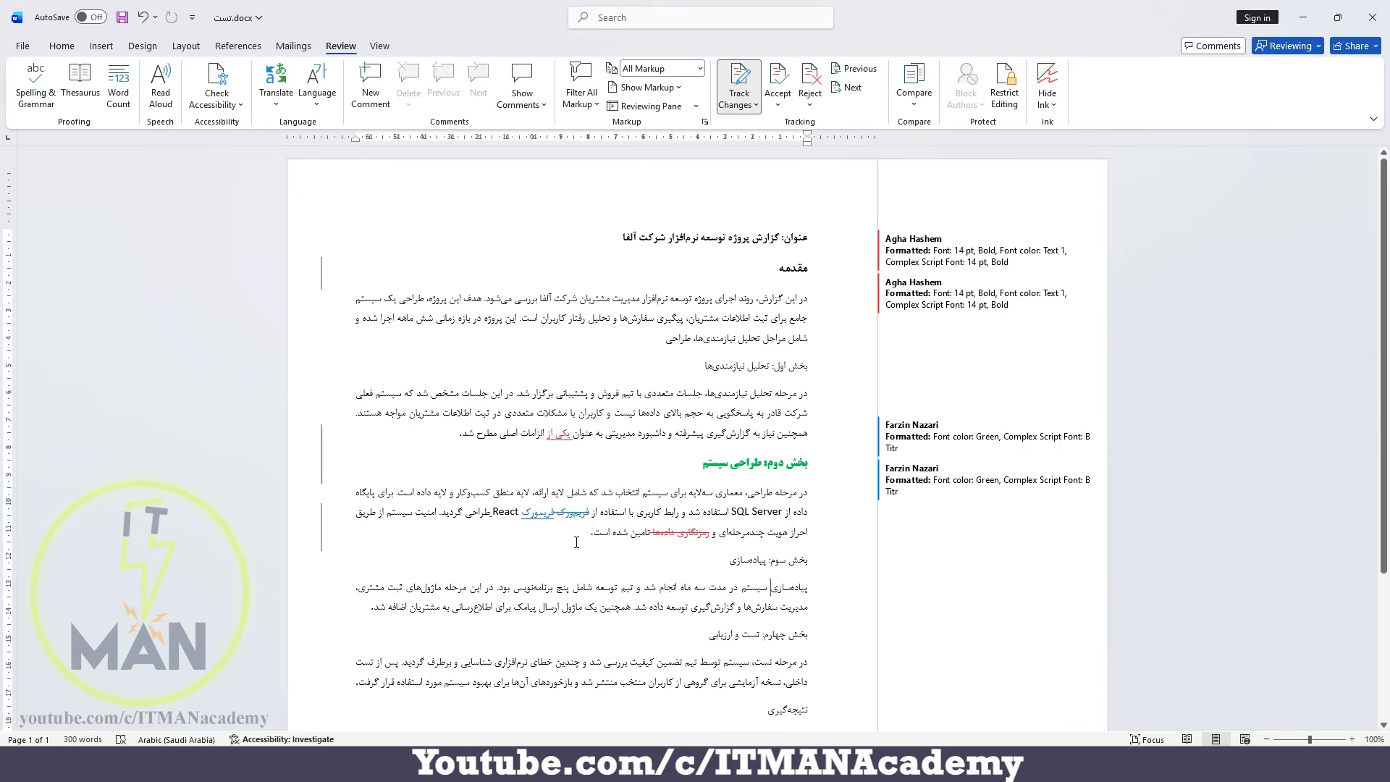
{"action": "left_click", "coordinate": [656, 89]}
{"action": "mouse_move", "coordinate": [677, 174]}
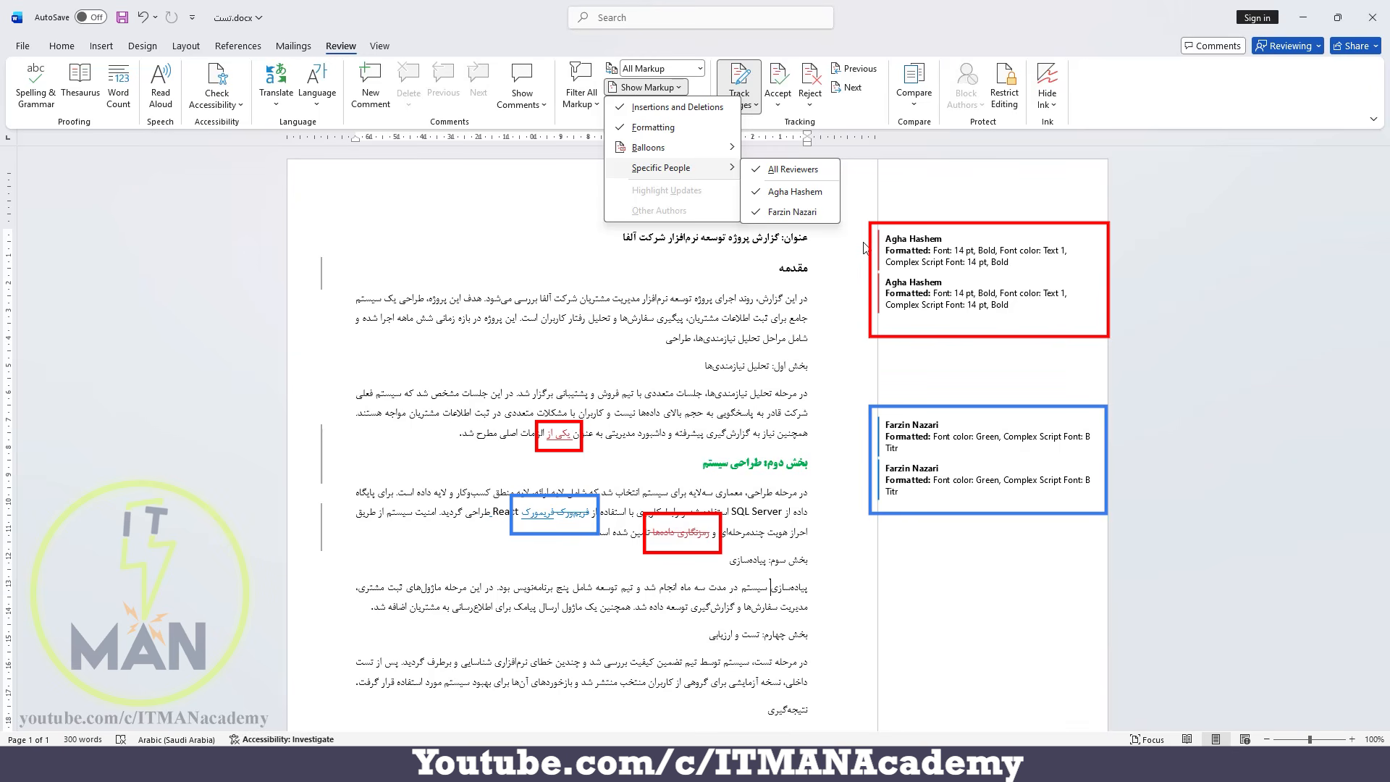
Make the «نتیجه‌گیری» heading bold as a tracked formatting change.
{"action": "scroll", "coordinate": [788, 655], "scroll_direction": "down", "scroll_amount": 2}
{"action": "left_click", "coordinate": [765, 645]}
{"action": "double_click", "coordinate": [781, 644]}
{"action": "left_click", "coordinate": [794, 621]}
{"action": "left_click", "coordinate": [858, 660]}
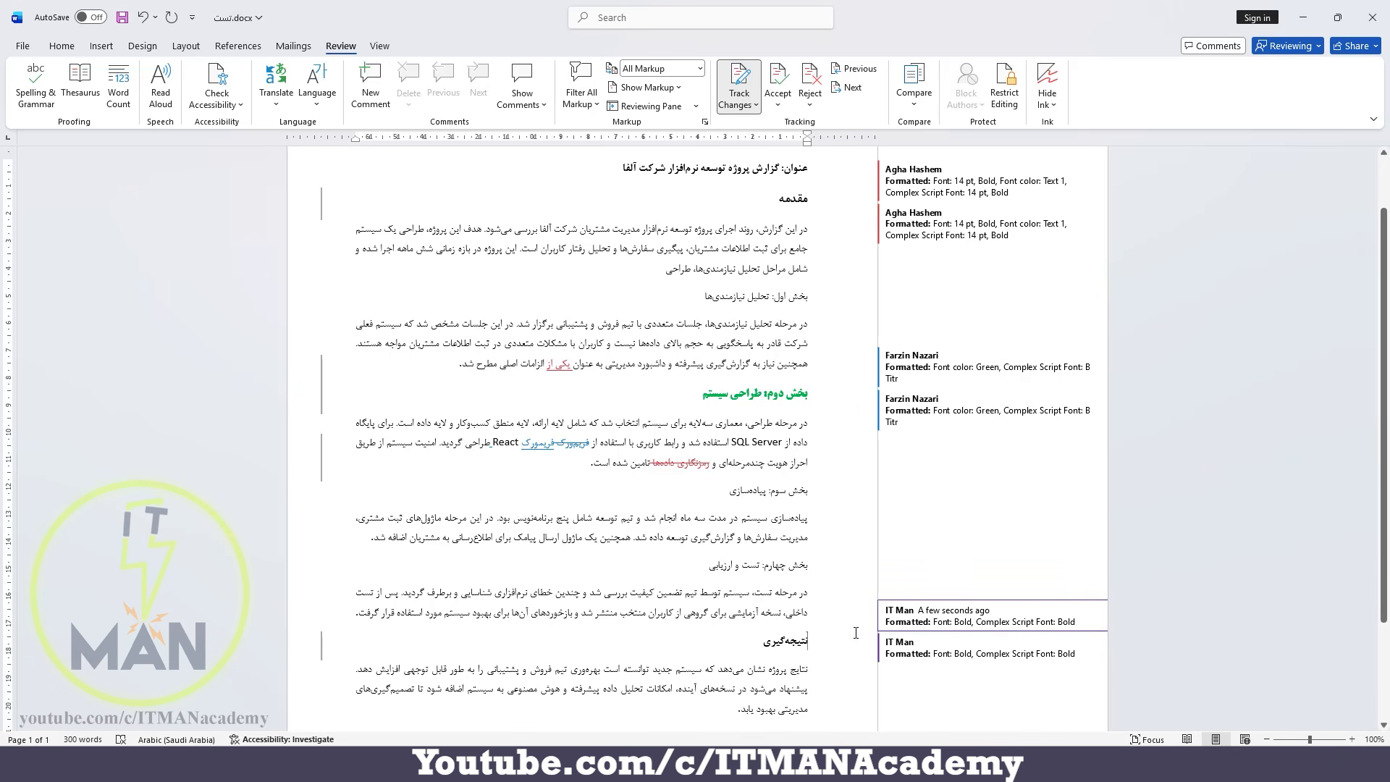
Hide the revisions made by the reviewer whose changes are marked in blue.
{"action": "scroll", "coordinate": [855, 633], "scroll_direction": "up", "scroll_amount": 2}
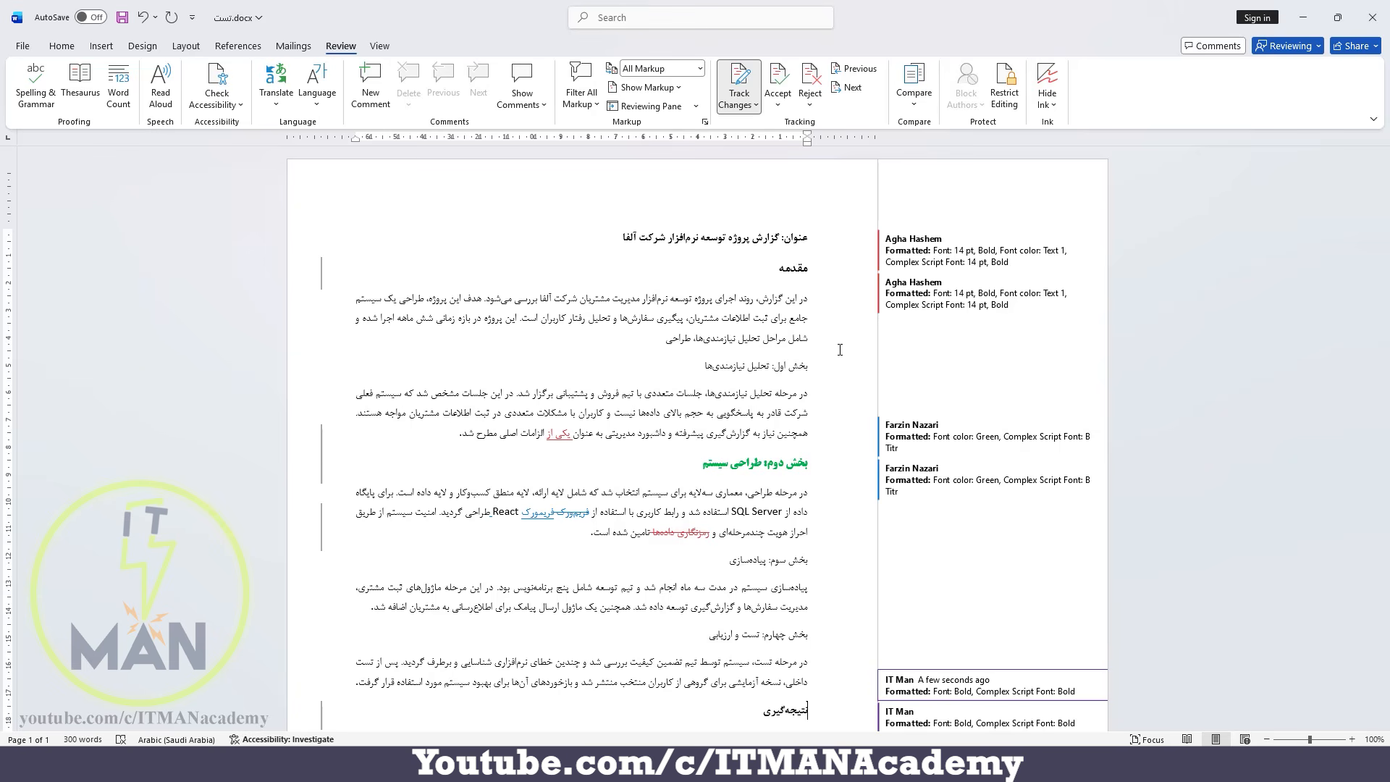
{"action": "left_click", "coordinate": [650, 88]}
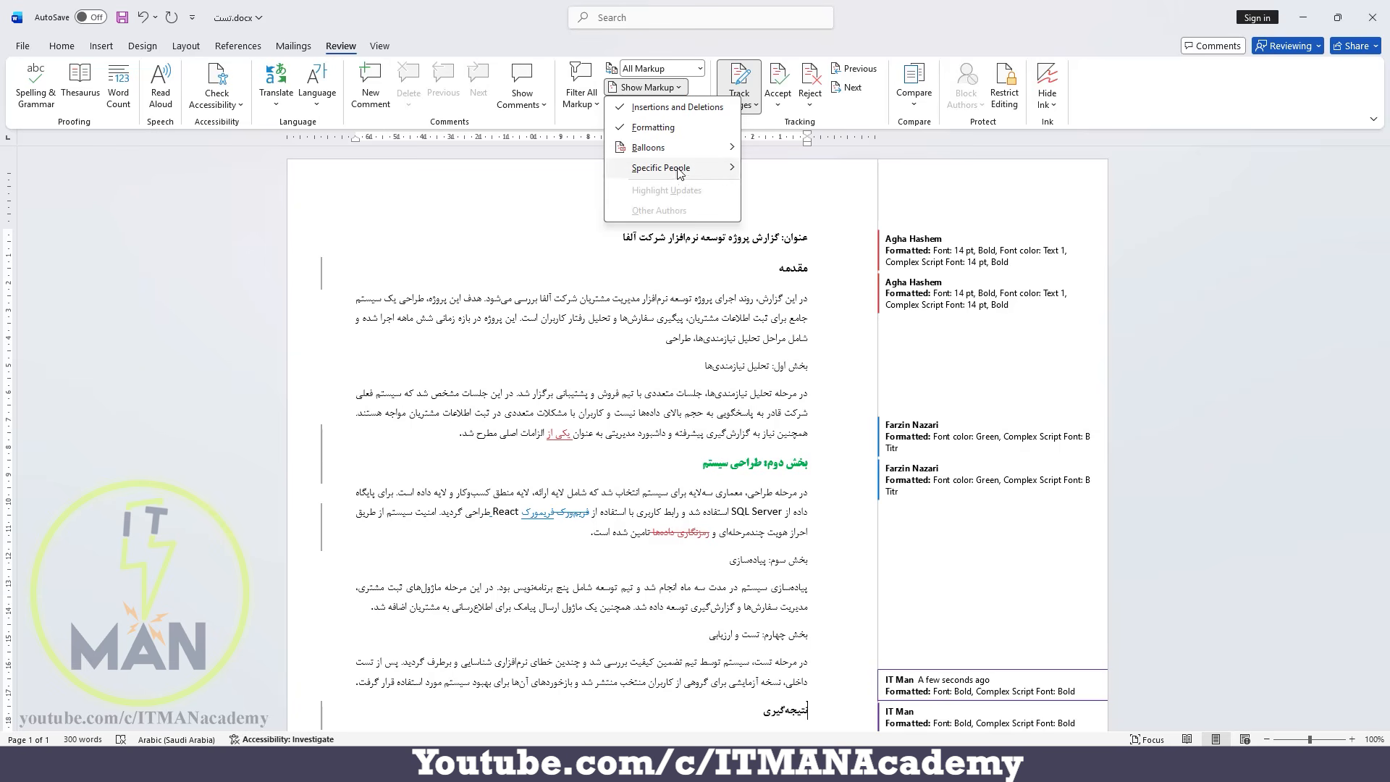
{"action": "mouse_move", "coordinate": [670, 169]}
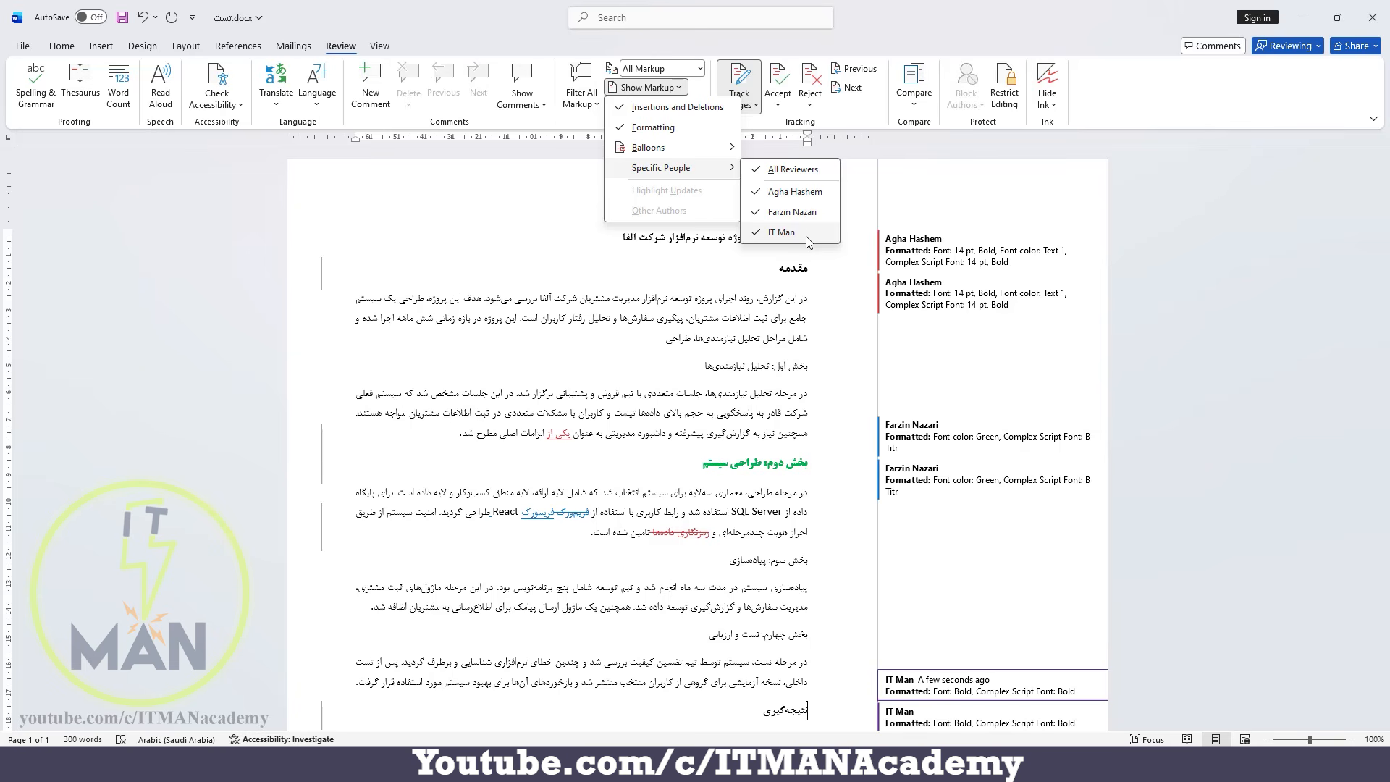
{"action": "left_click", "coordinate": [761, 214]}
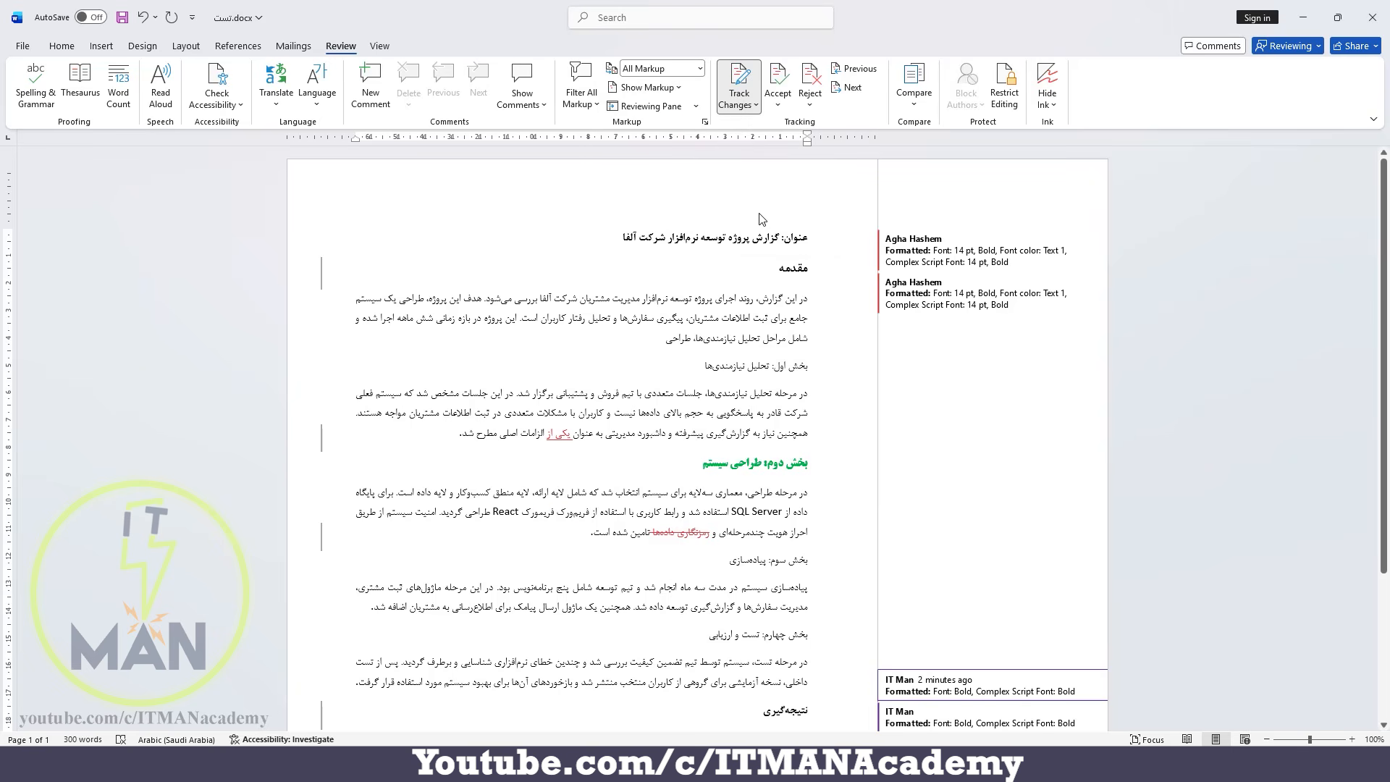
Show the markup of all reviewers again, and undo the bold formatting on the «نتیجه‌گیری» heading.
{"action": "left_click", "coordinate": [646, 87]}
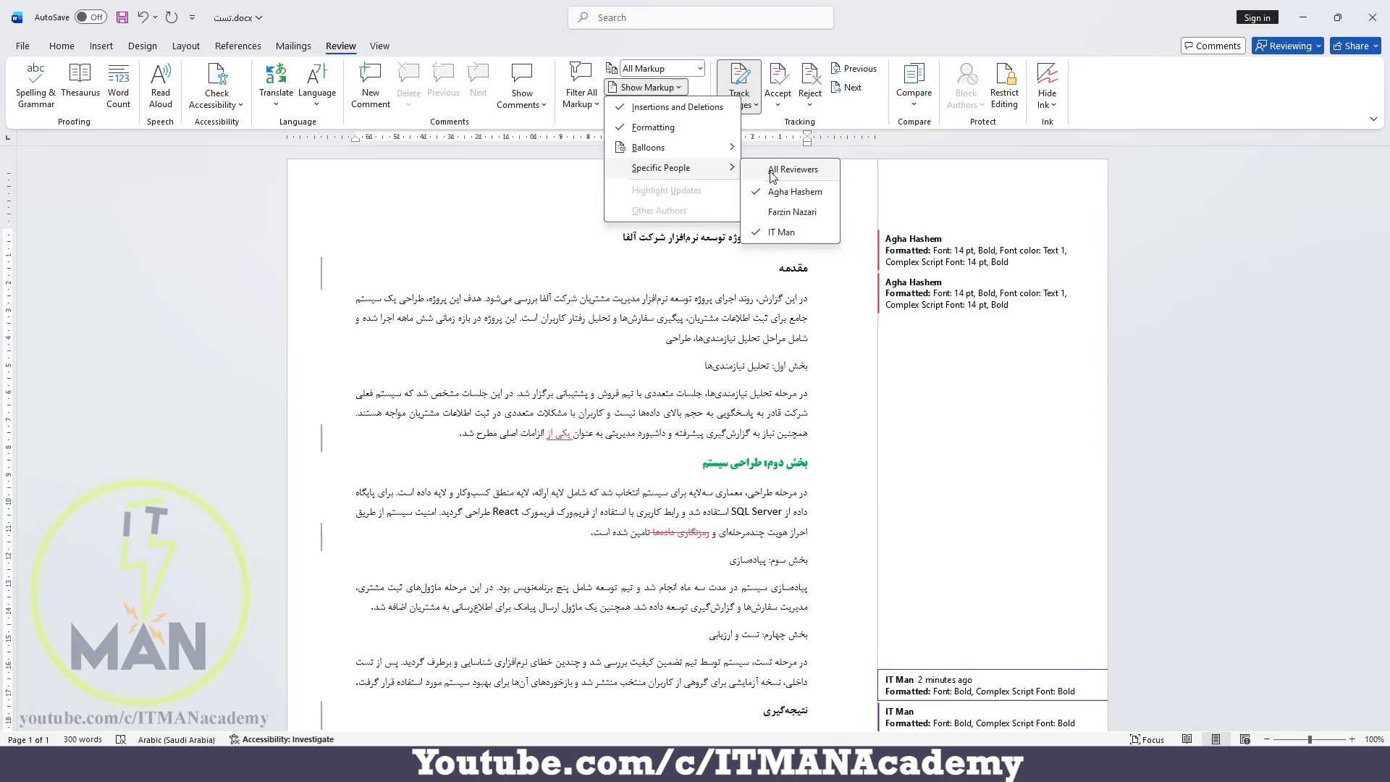
{"action": "left_click", "coordinate": [774, 171]}
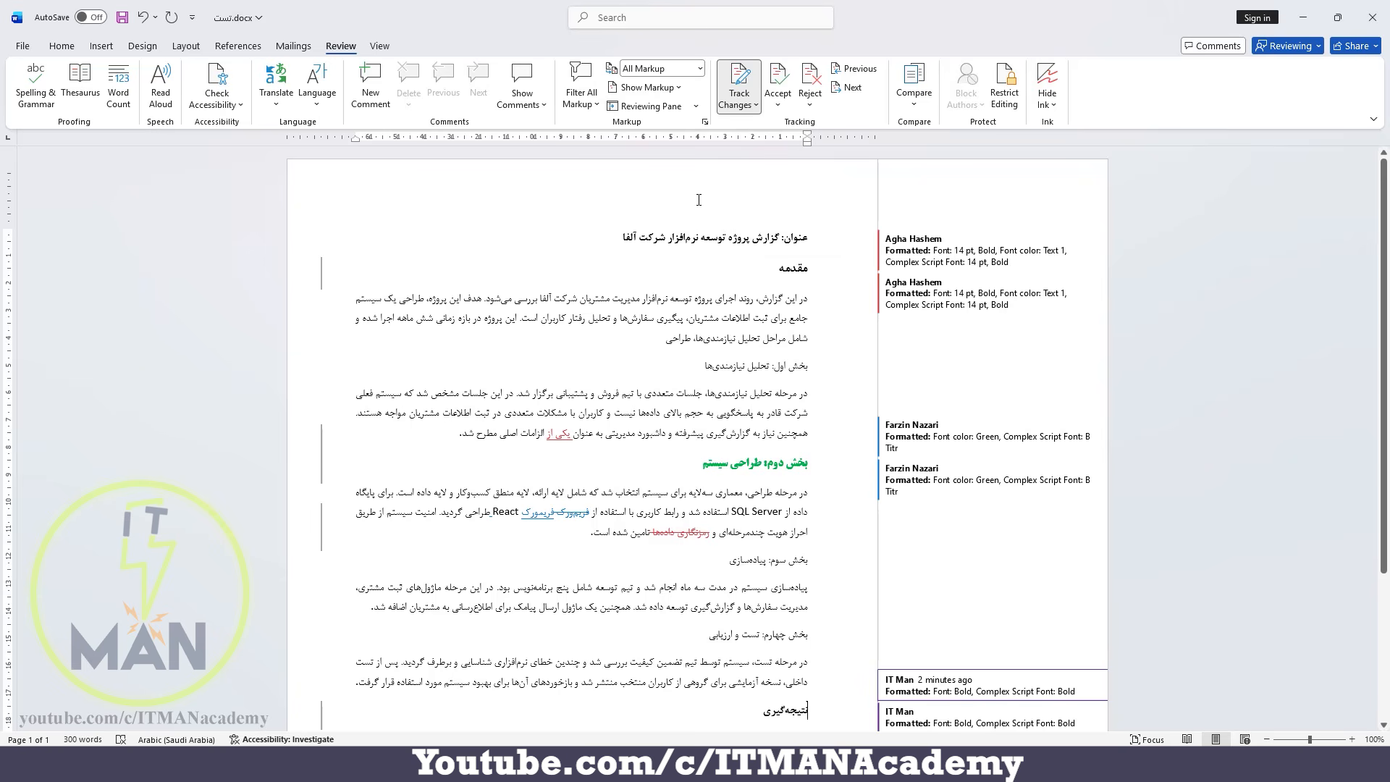
{"action": "key", "text": "ctrl+z"}
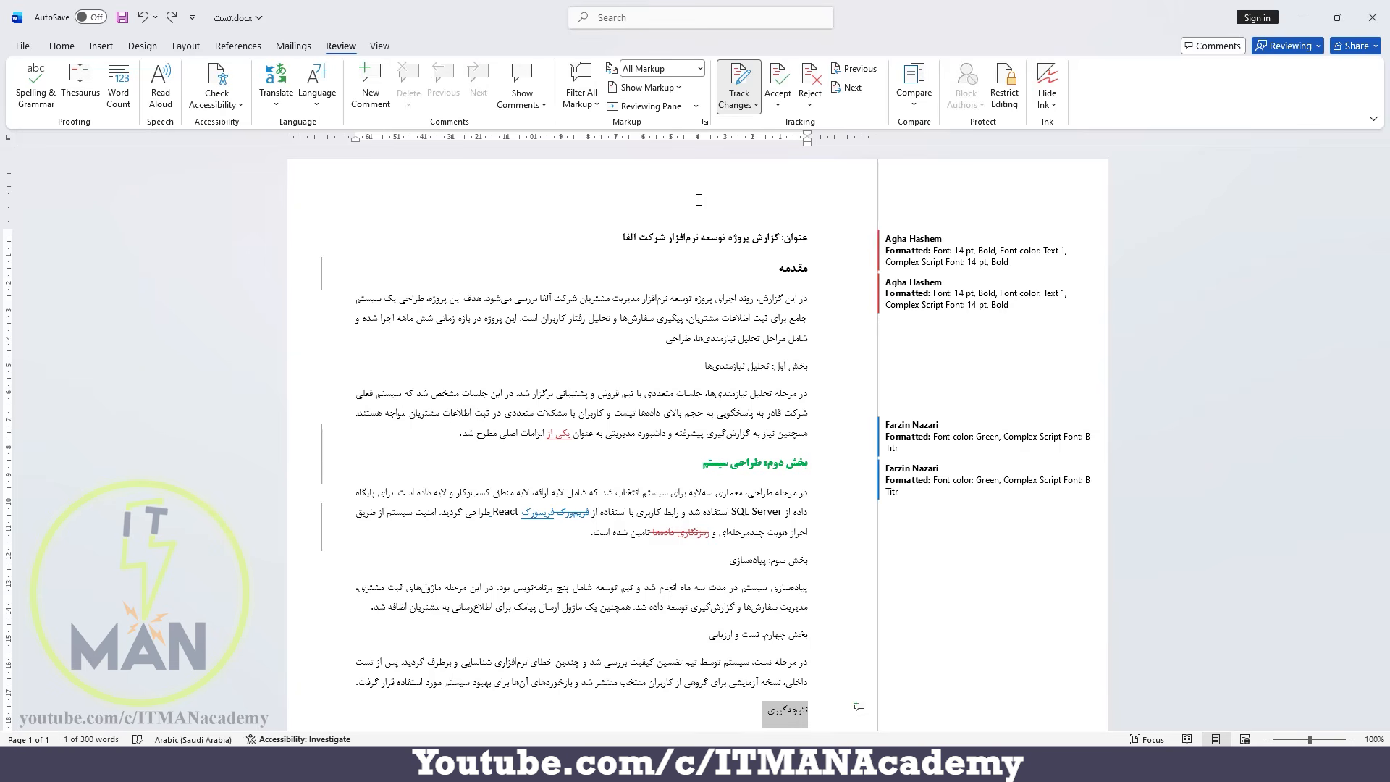
Display the vertical reviewing pane and look through the listed revisions.
{"action": "left_click", "coordinate": [697, 107]}
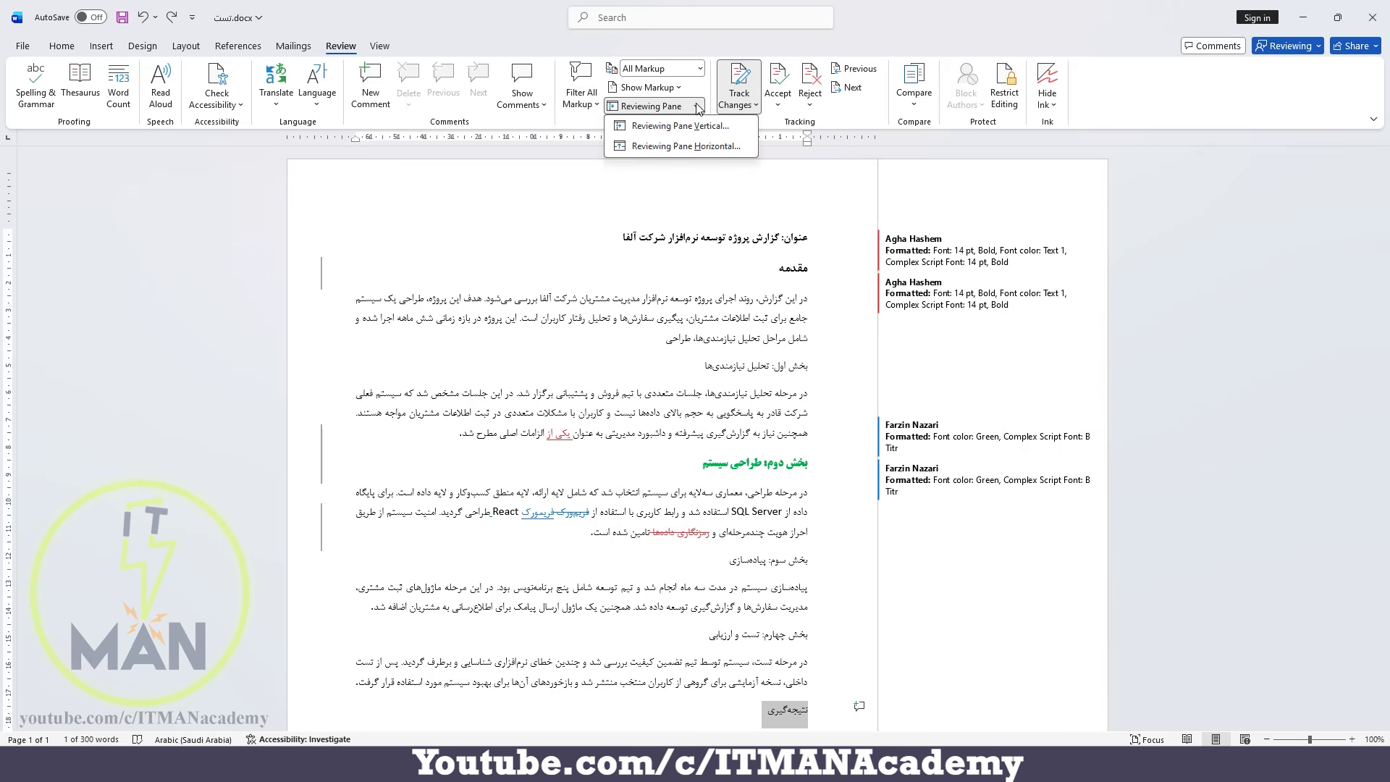
{"action": "left_click", "coordinate": [684, 128]}
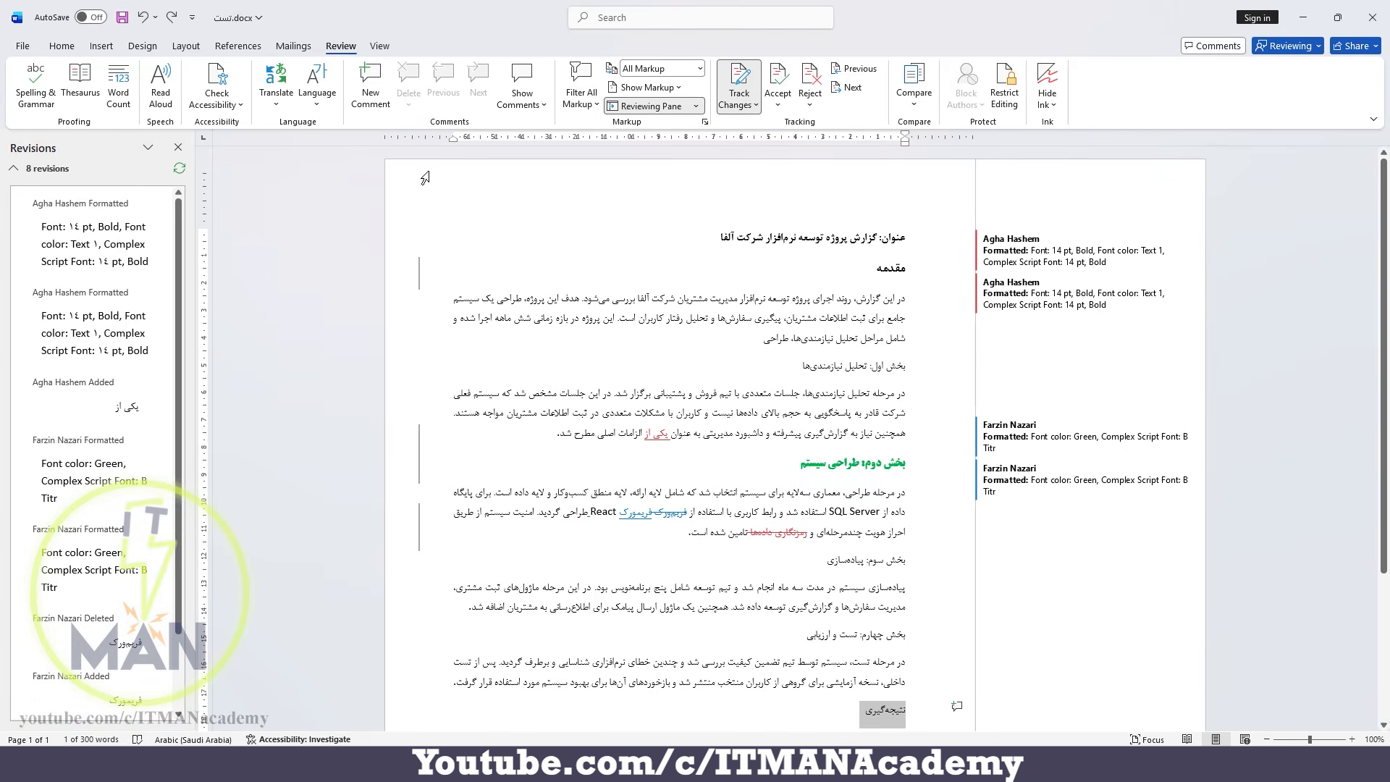
{"action": "scroll", "coordinate": [64, 275], "scroll_direction": "down", "scroll_amount": 3}
{"action": "scroll", "coordinate": [142, 693], "scroll_direction": "up", "scroll_amount": 3}
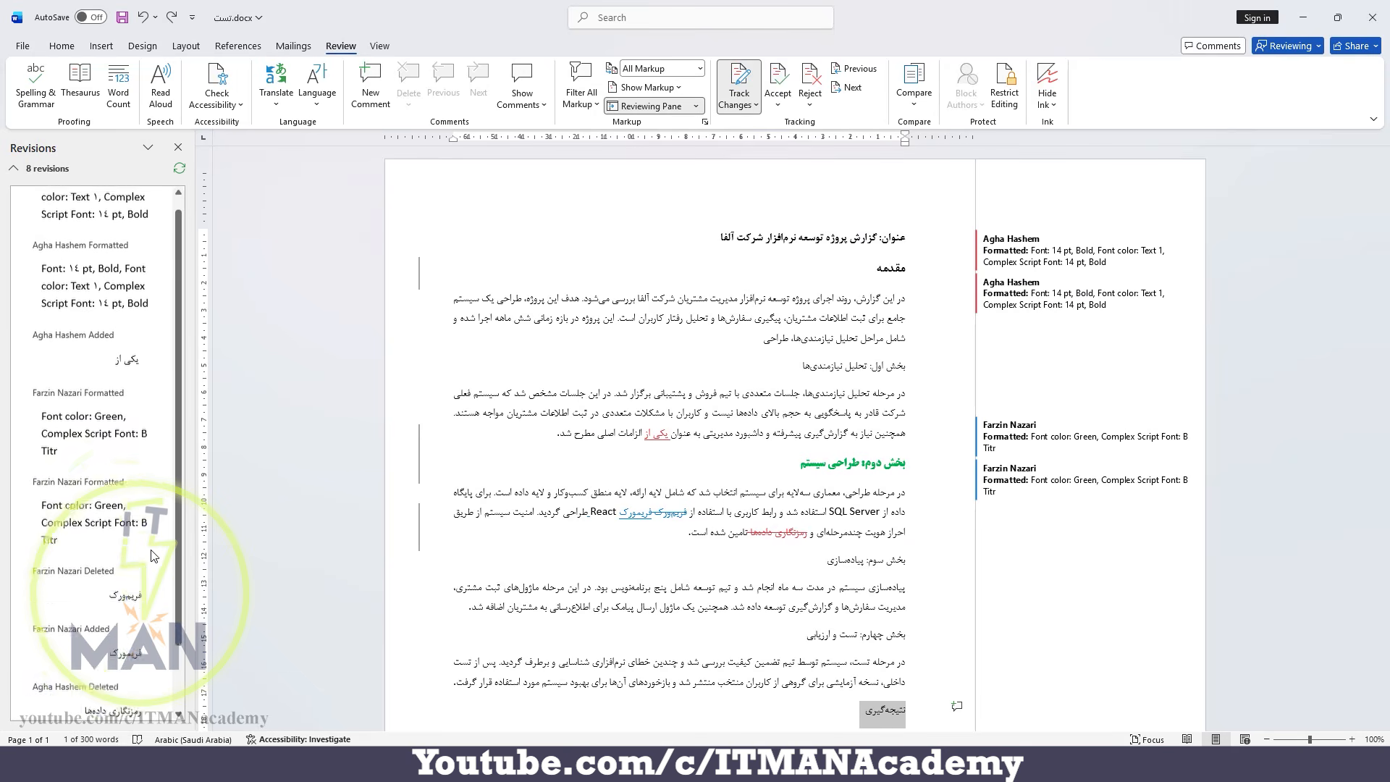
Switch the reviewing pane to the horizontal layout, look through the revisions, and close the pane.
{"action": "left_click", "coordinate": [695, 106]}
{"action": "left_click", "coordinate": [655, 153]}
{"action": "scroll", "coordinate": [200, 625], "scroll_direction": "down", "scroll_amount": 3}
{"action": "scroll", "coordinate": [196, 630], "scroll_direction": "up", "scroll_amount": 3}
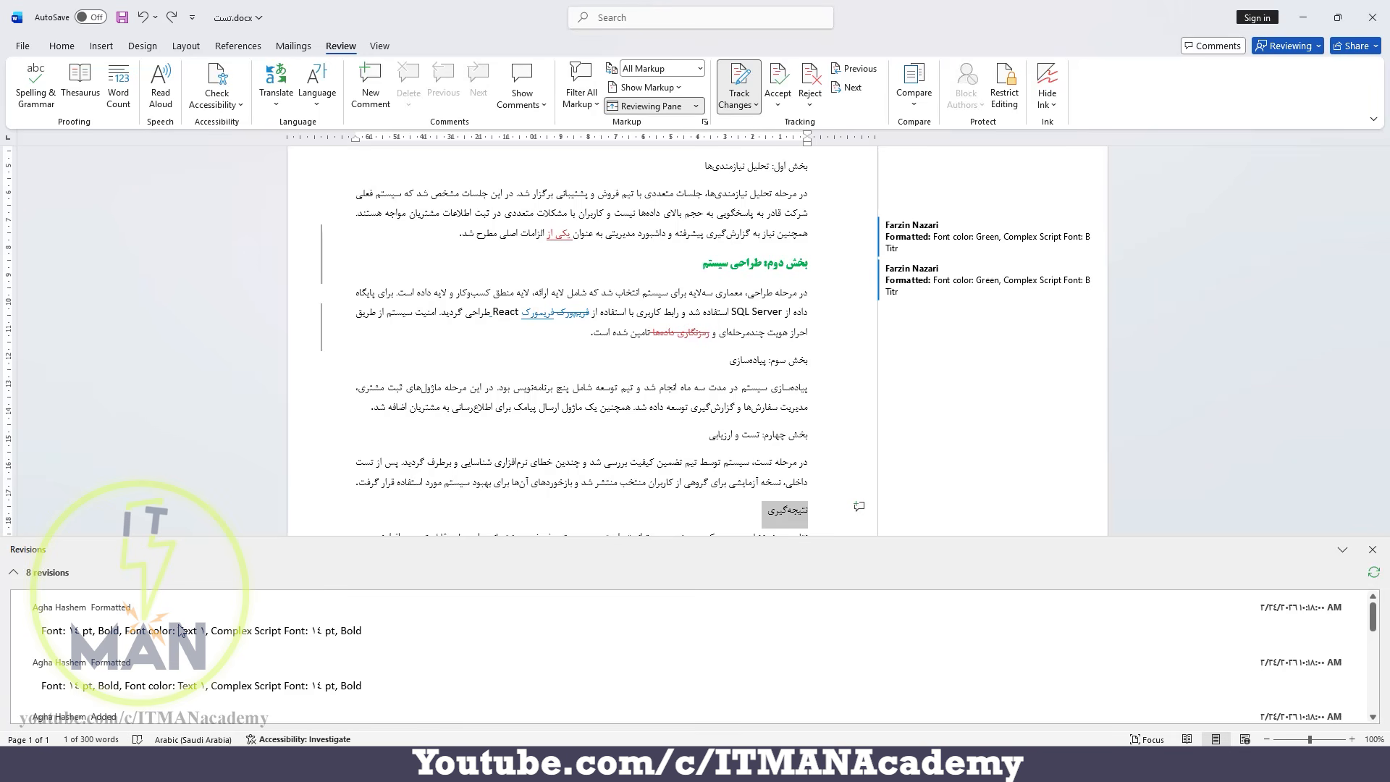
{"action": "left_click", "coordinate": [1372, 551]}
Turn off Track Changes and delete the last sentence of the conclusion paragraph, starting with «پیشنهاد می‌شود».
{"action": "scroll", "coordinate": [951, 410], "scroll_direction": "up", "scroll_amount": 3}
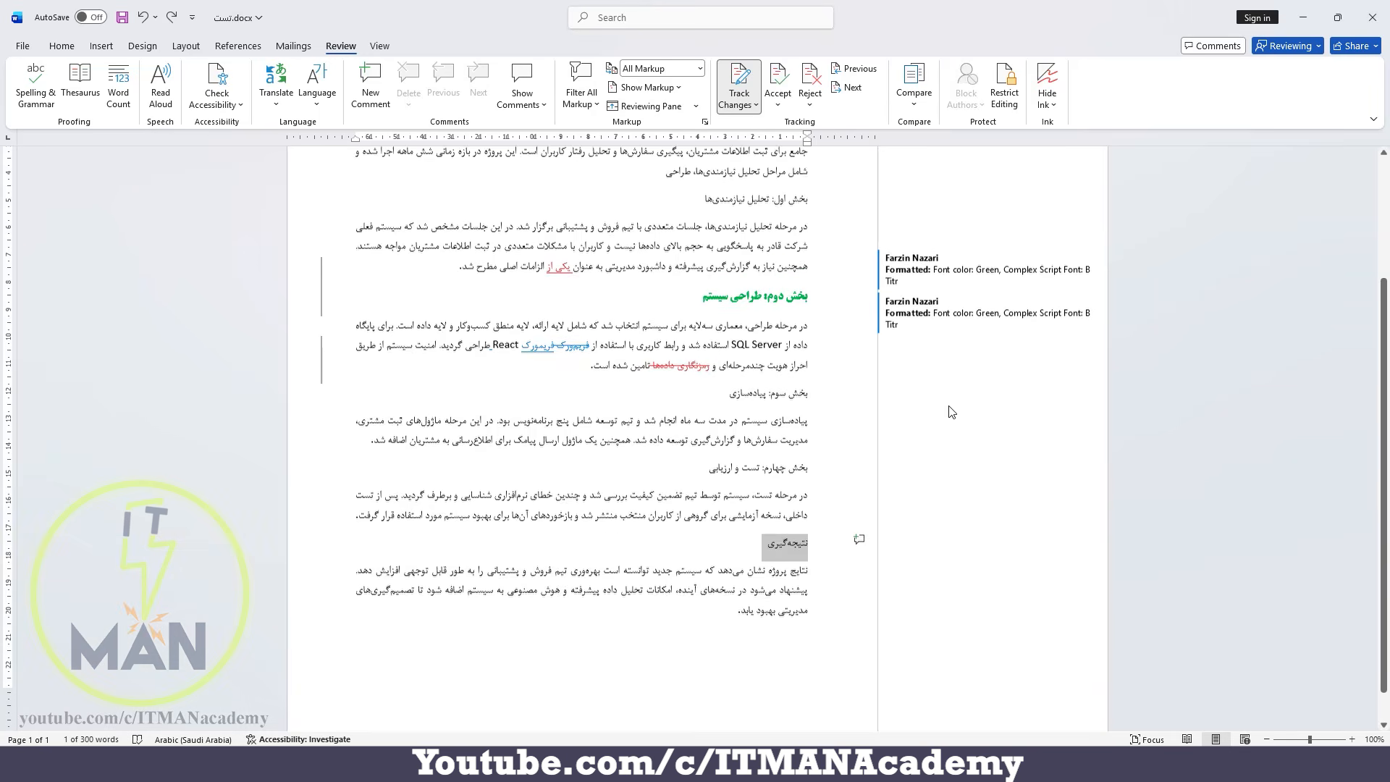
{"action": "scroll", "coordinate": [950, 411], "scroll_direction": "up", "scroll_amount": 1}
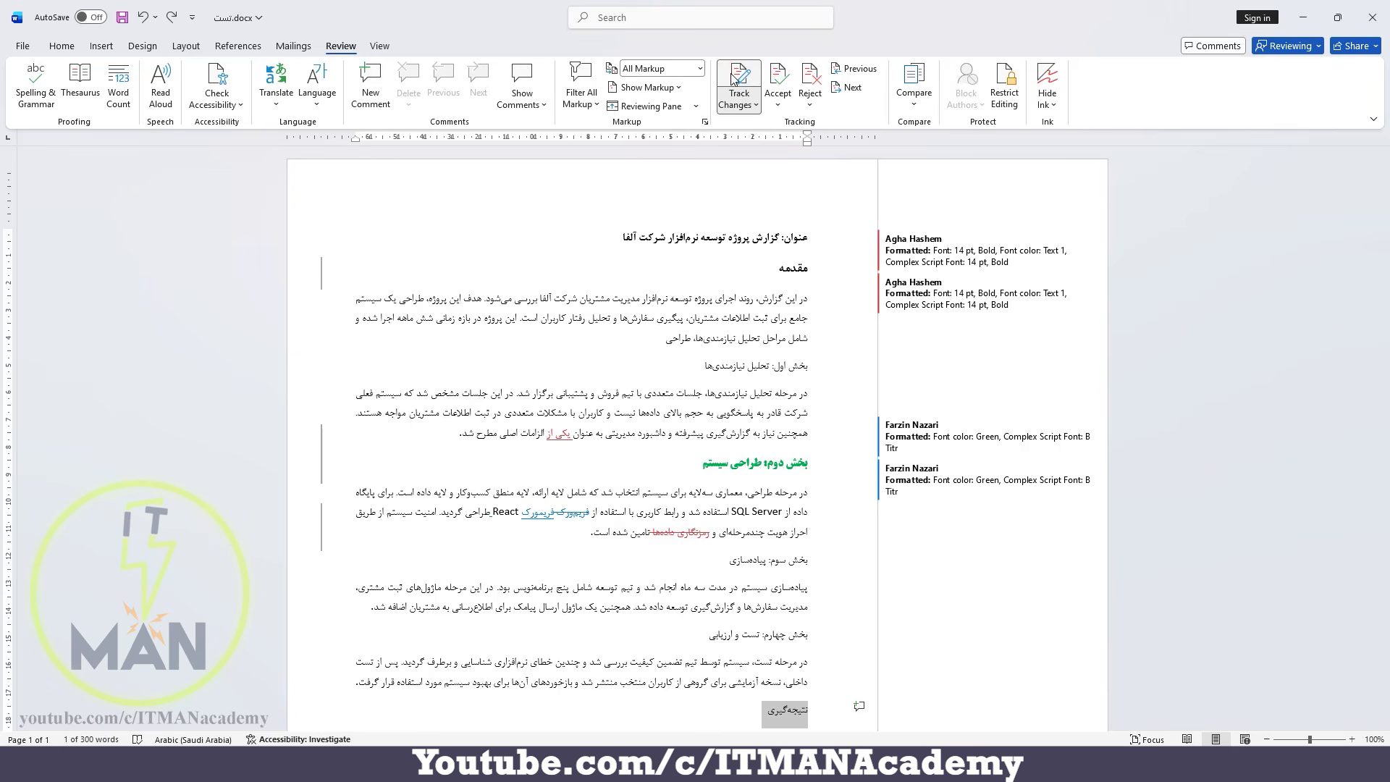
{"action": "left_click", "coordinate": [744, 94]}
{"action": "key", "text": "ctrl+shift+e"}
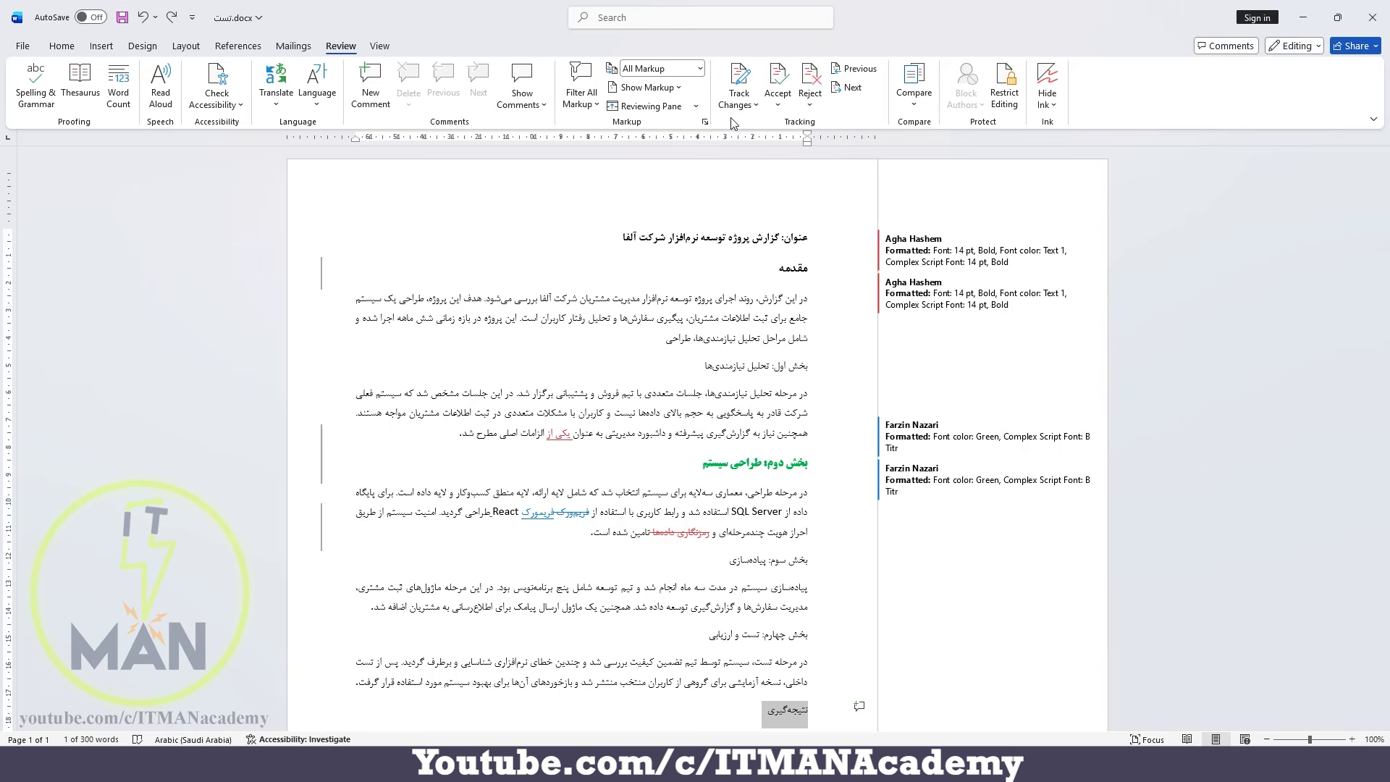
{"action": "scroll", "coordinate": [724, 574], "scroll_direction": "down", "scroll_amount": 3}
{"action": "left_click_drag", "start_coordinate": [738, 574], "coordinate": [809, 551]}
{"action": "key", "text": "BackSpace"}
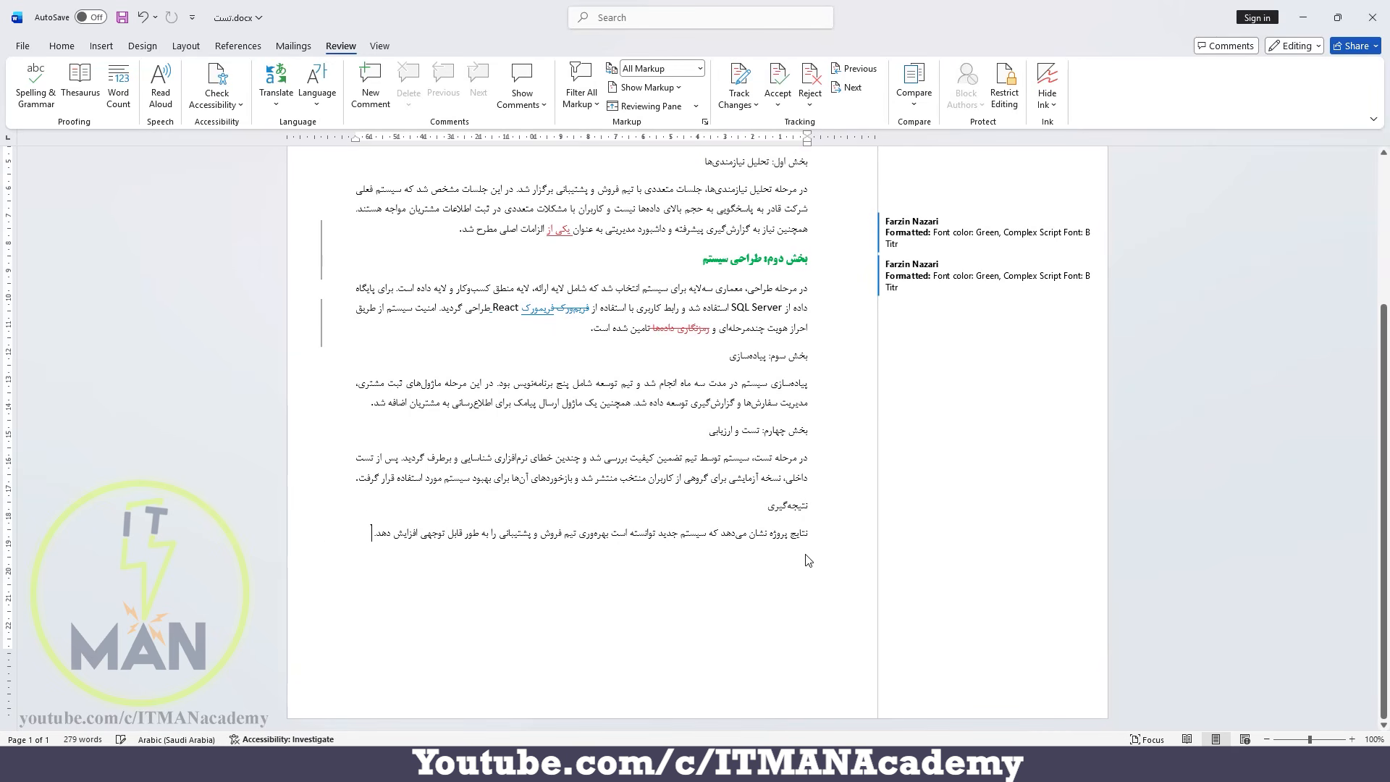
Turn Track Changes back on, and check the conclusion section for markup of the deleted sentence.
{"action": "scroll", "coordinate": [808, 561], "scroll_direction": "up", "scroll_amount": 3}
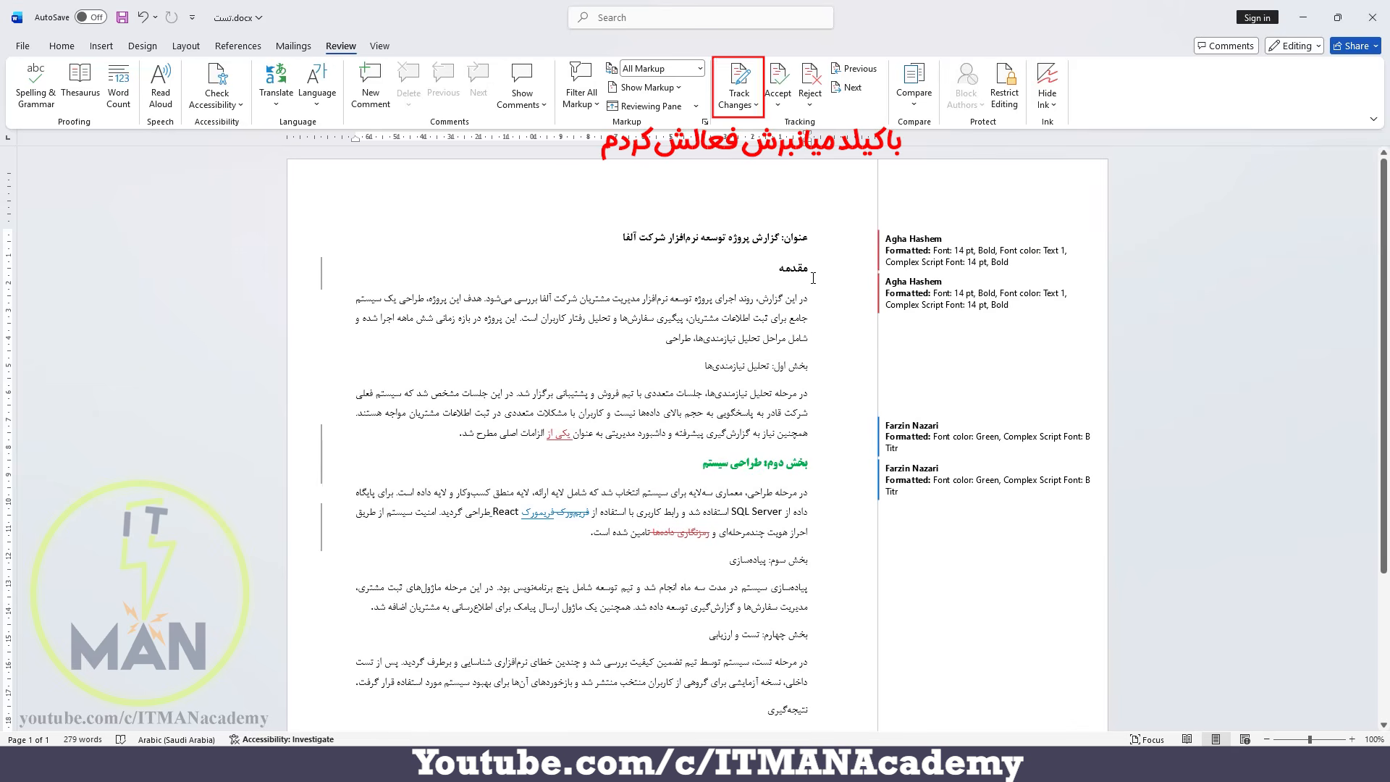
{"action": "key", "text": "ctrl+shift+e"}
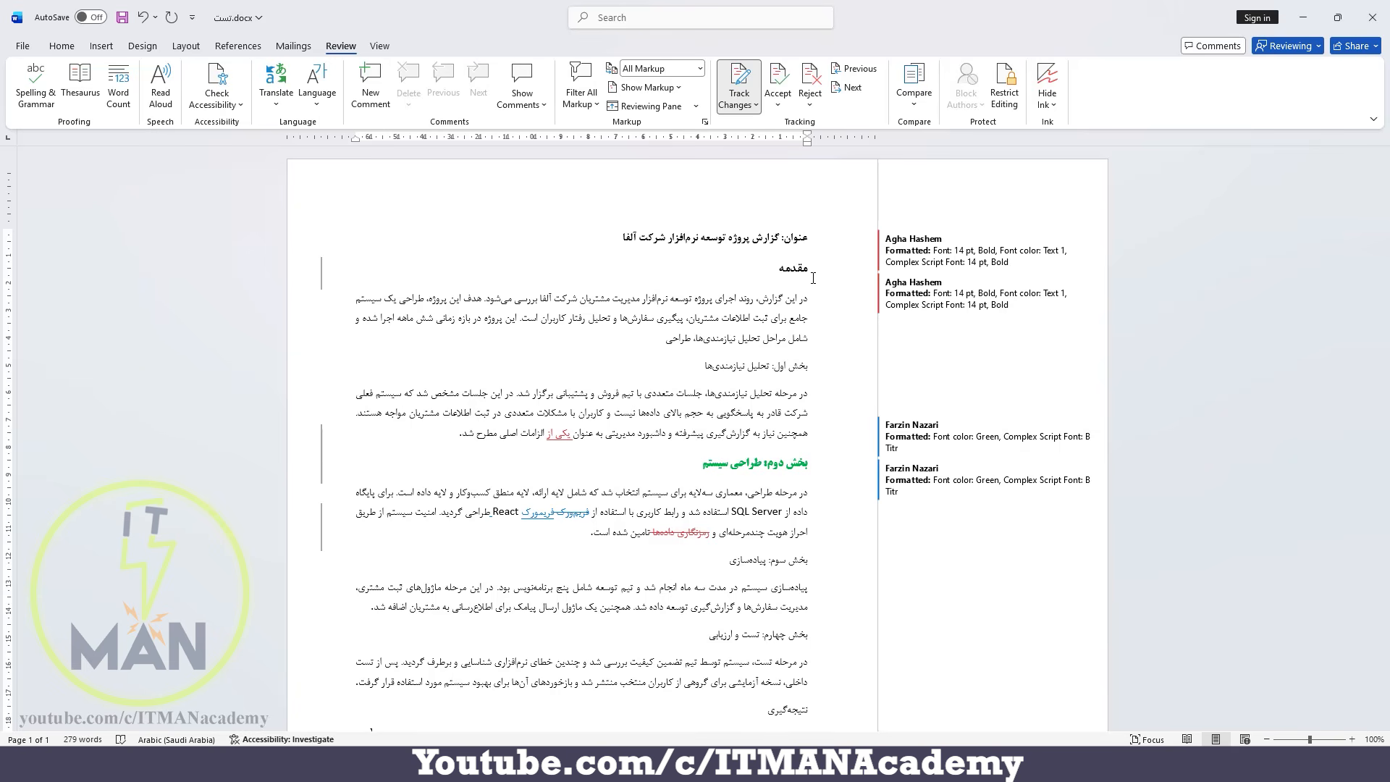
{"action": "scroll", "coordinate": [812, 278], "scroll_direction": "down", "scroll_amount": 5}
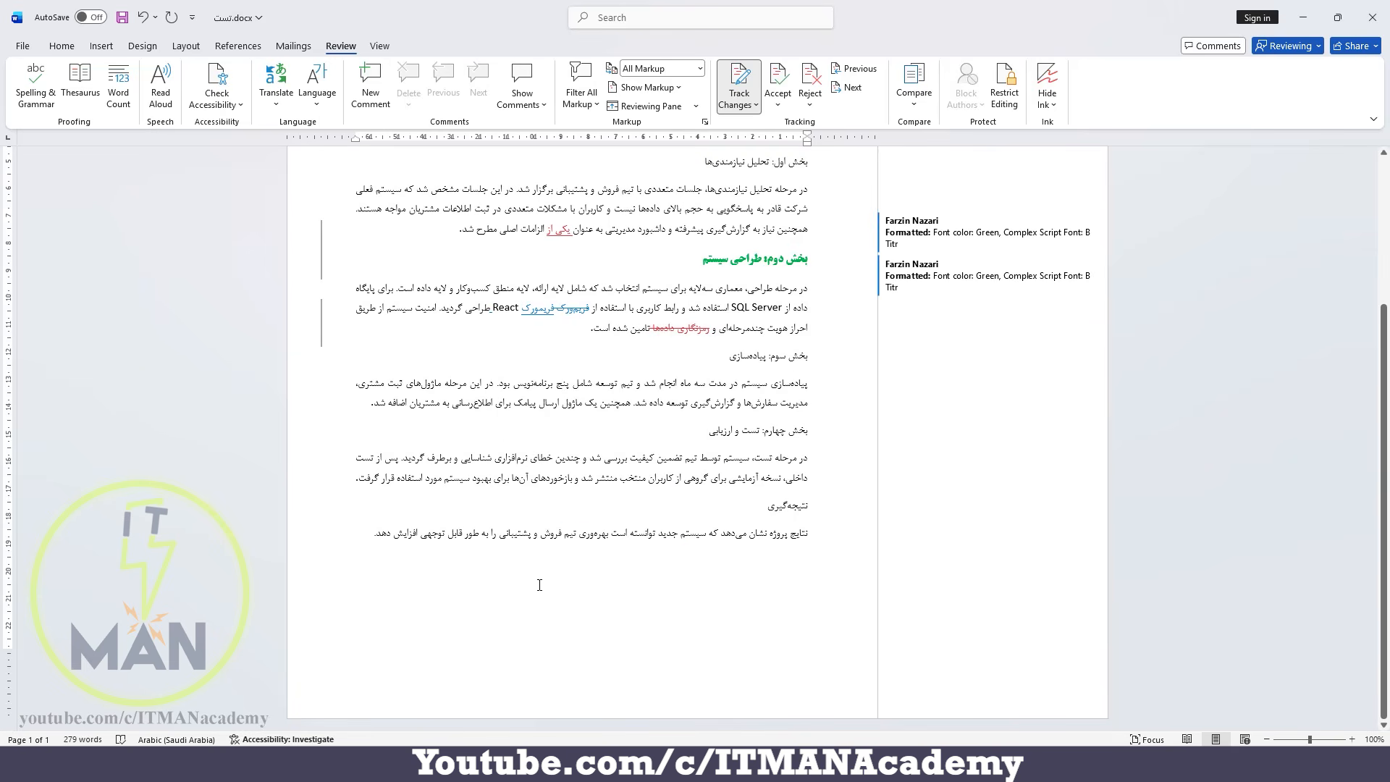
{"action": "scroll", "coordinate": [652, 557], "scroll_direction": "up", "scroll_amount": 5}
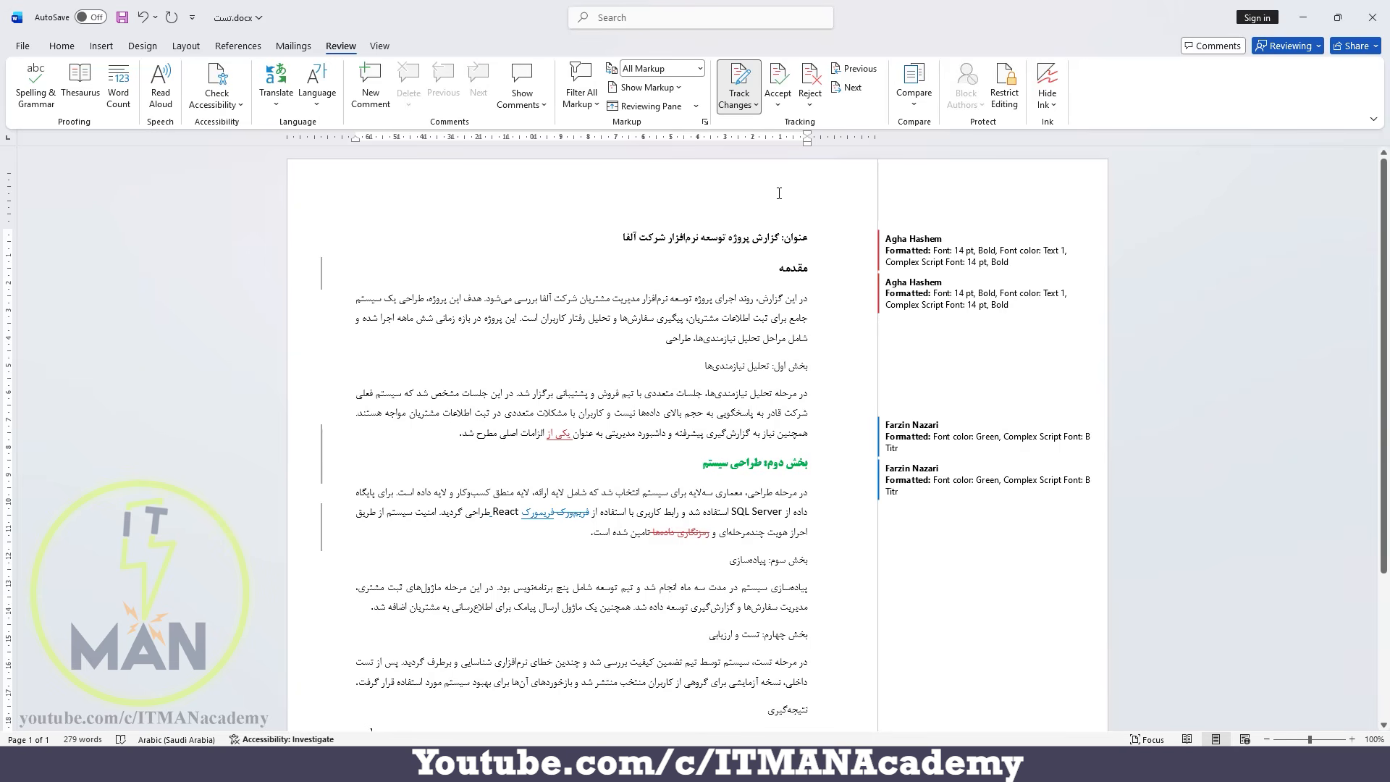
Lock tracking for the document with a password, entering and confirming the password.
{"action": "left_click", "coordinate": [746, 106]}
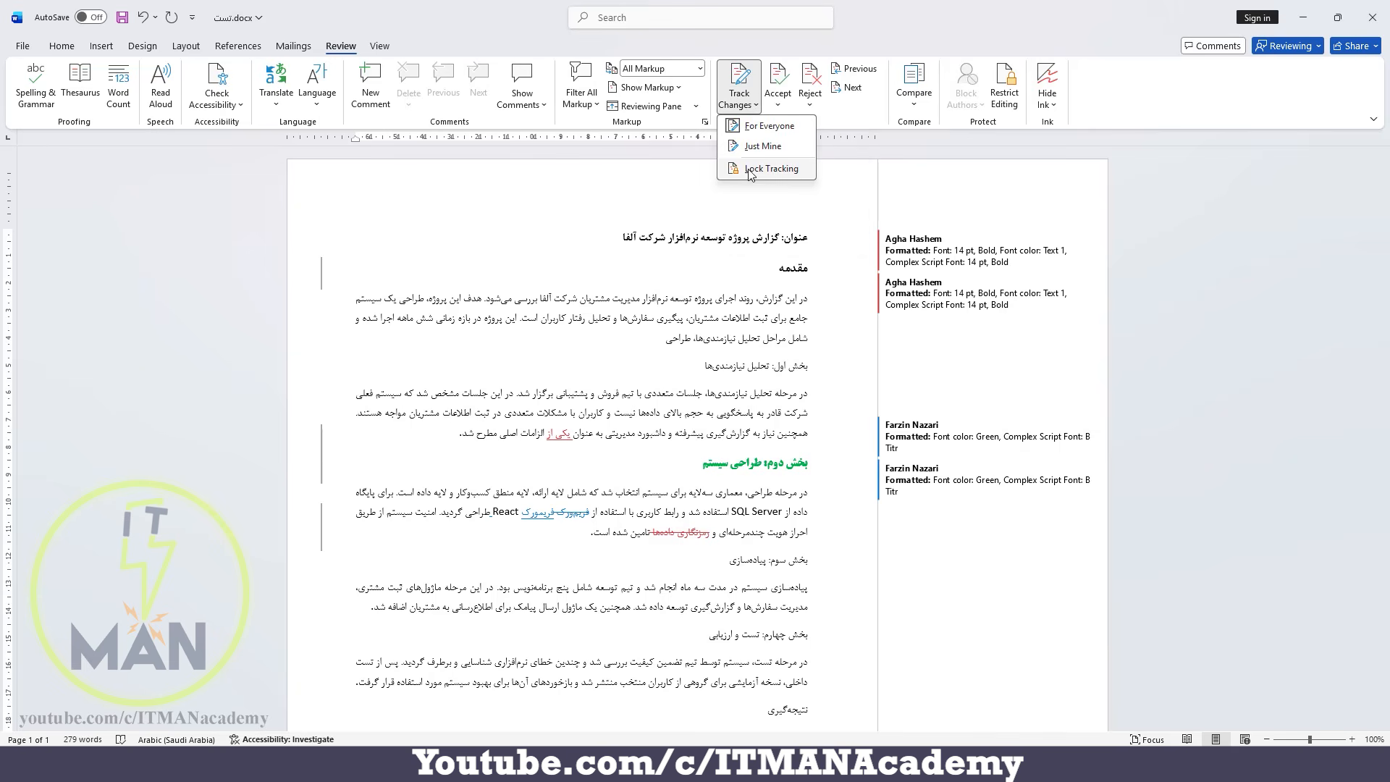
{"action": "left_click", "coordinate": [791, 171]}
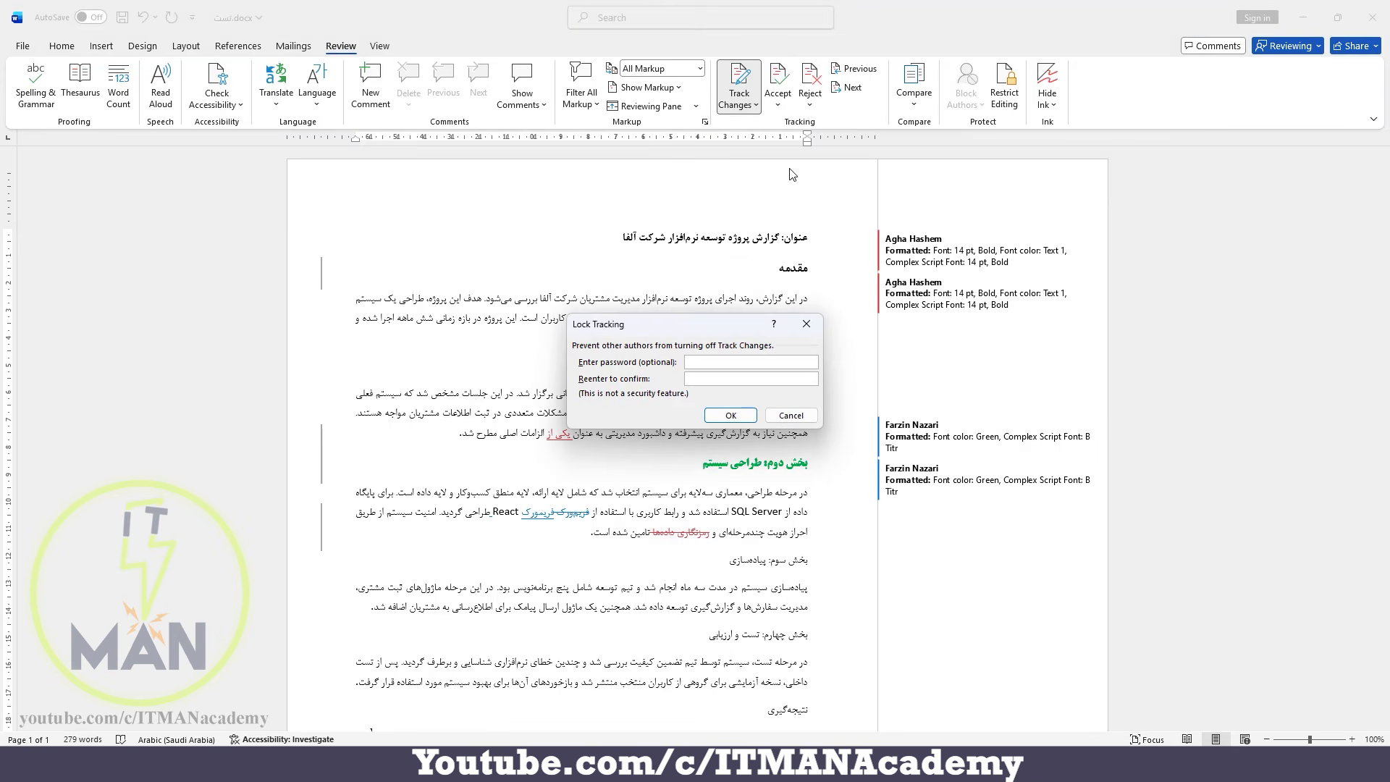
{"action": "type", "text": "******"}
{"action": "key", "text": "Return"}
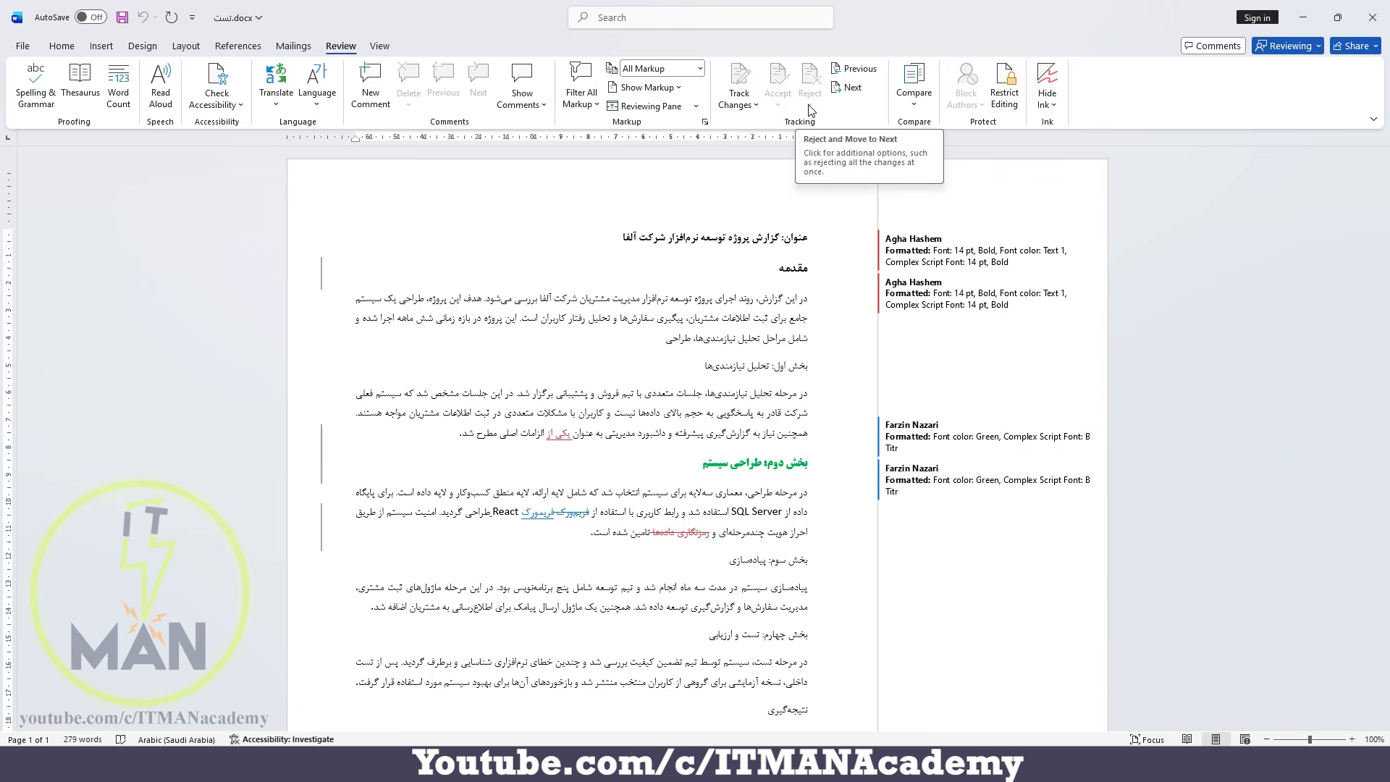
Unlock tracking for the document by entering the tracking password.
{"action": "left_click", "coordinate": [743, 107]}
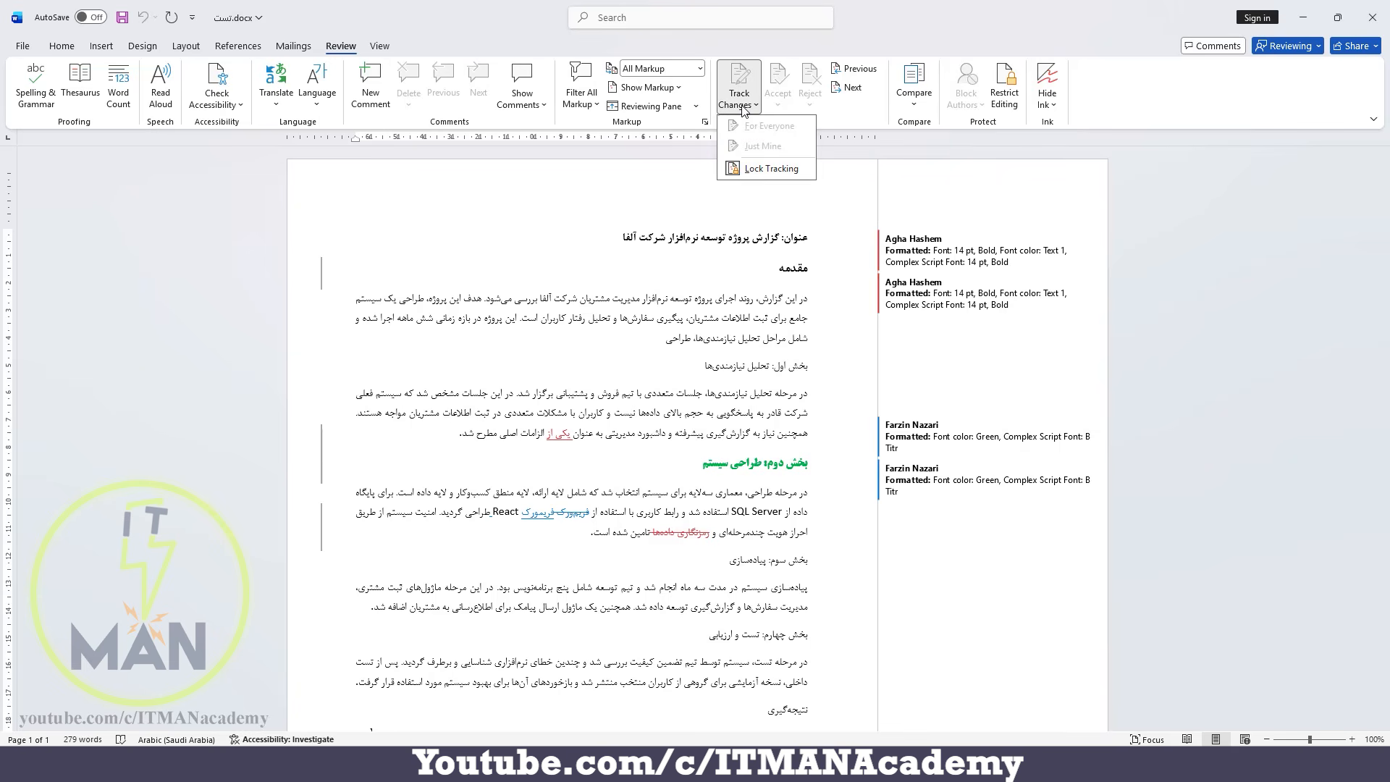
{"action": "left_click", "coordinate": [755, 168]}
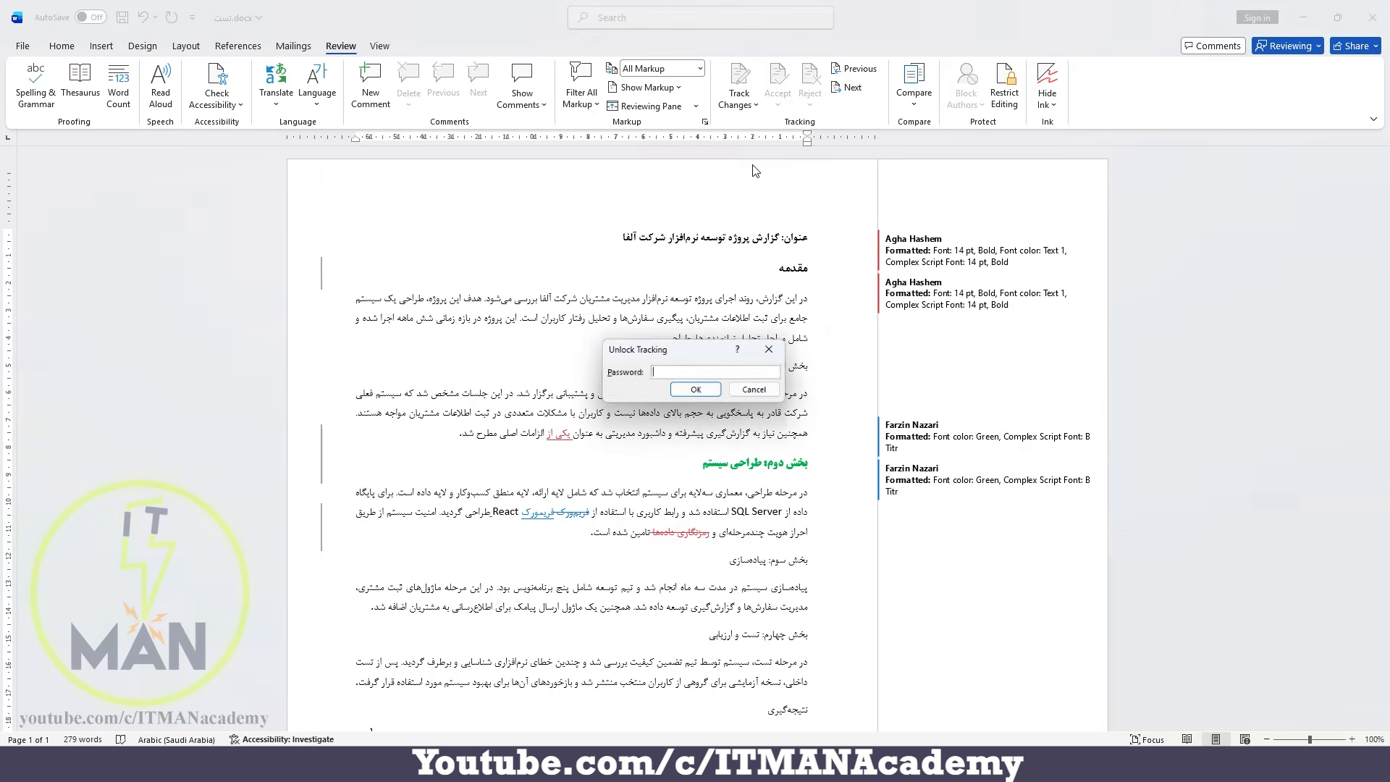
{"action": "type", "text": "12"}
{"action": "key", "text": "Return"}
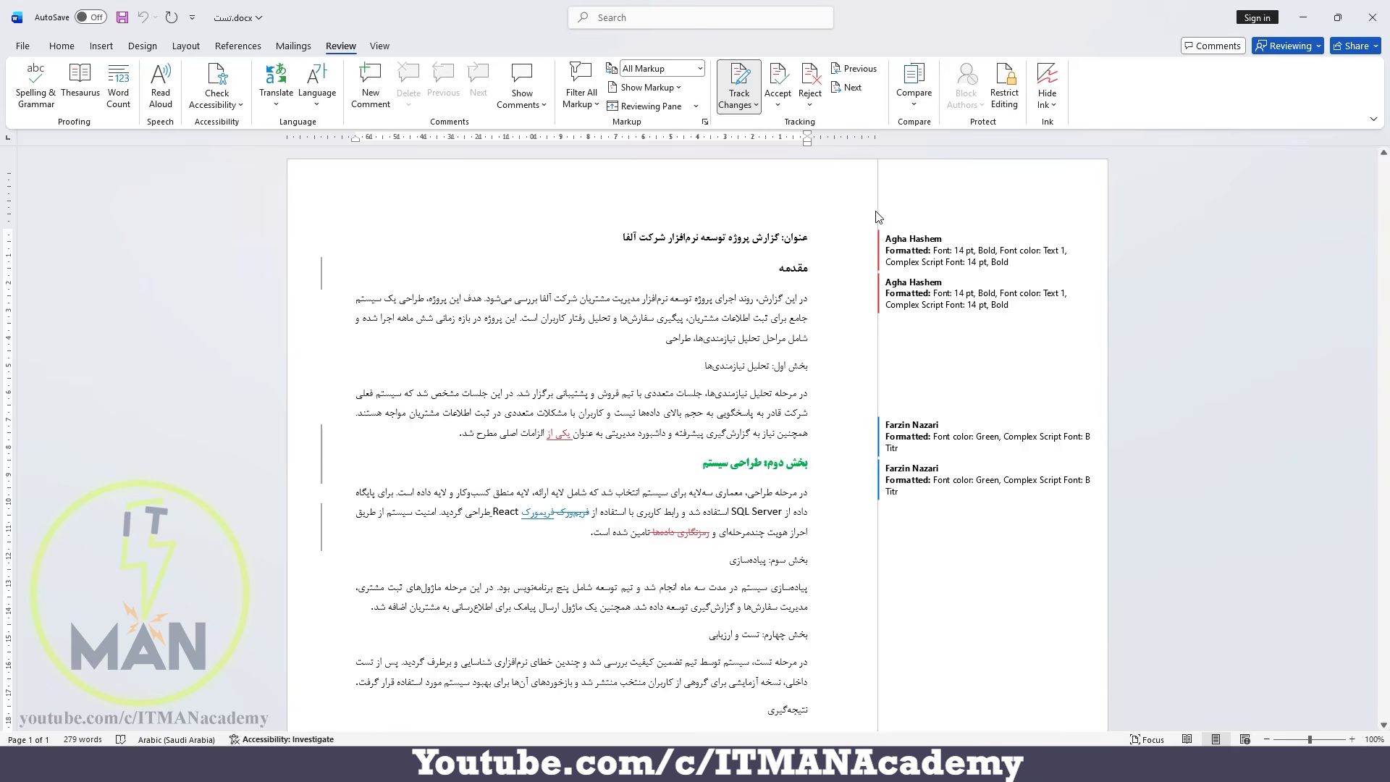
Accept the formatting change on the «مقدمه» heading and reject the following one on its paragraph mark.
{"action": "left_click", "coordinate": [793, 269]}
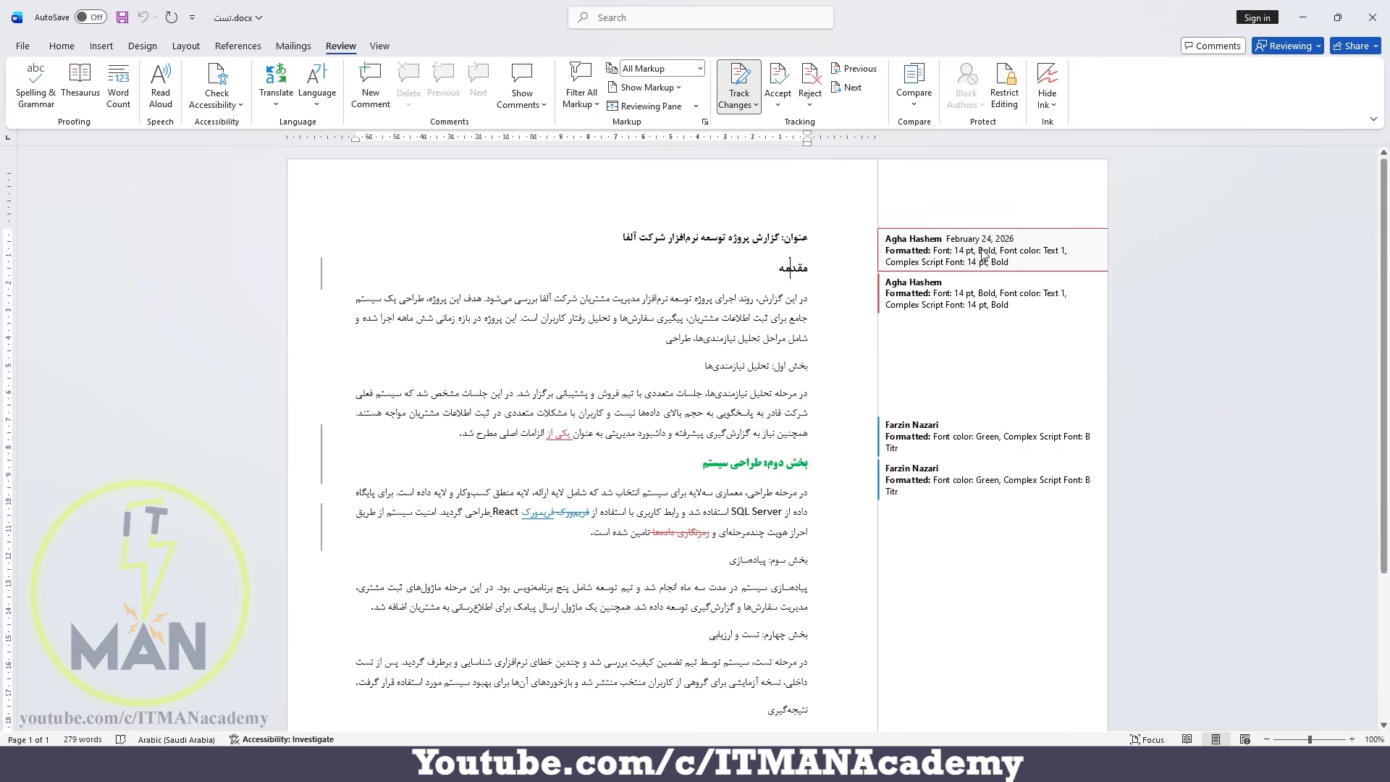
{"action": "left_click", "coordinate": [782, 76]}
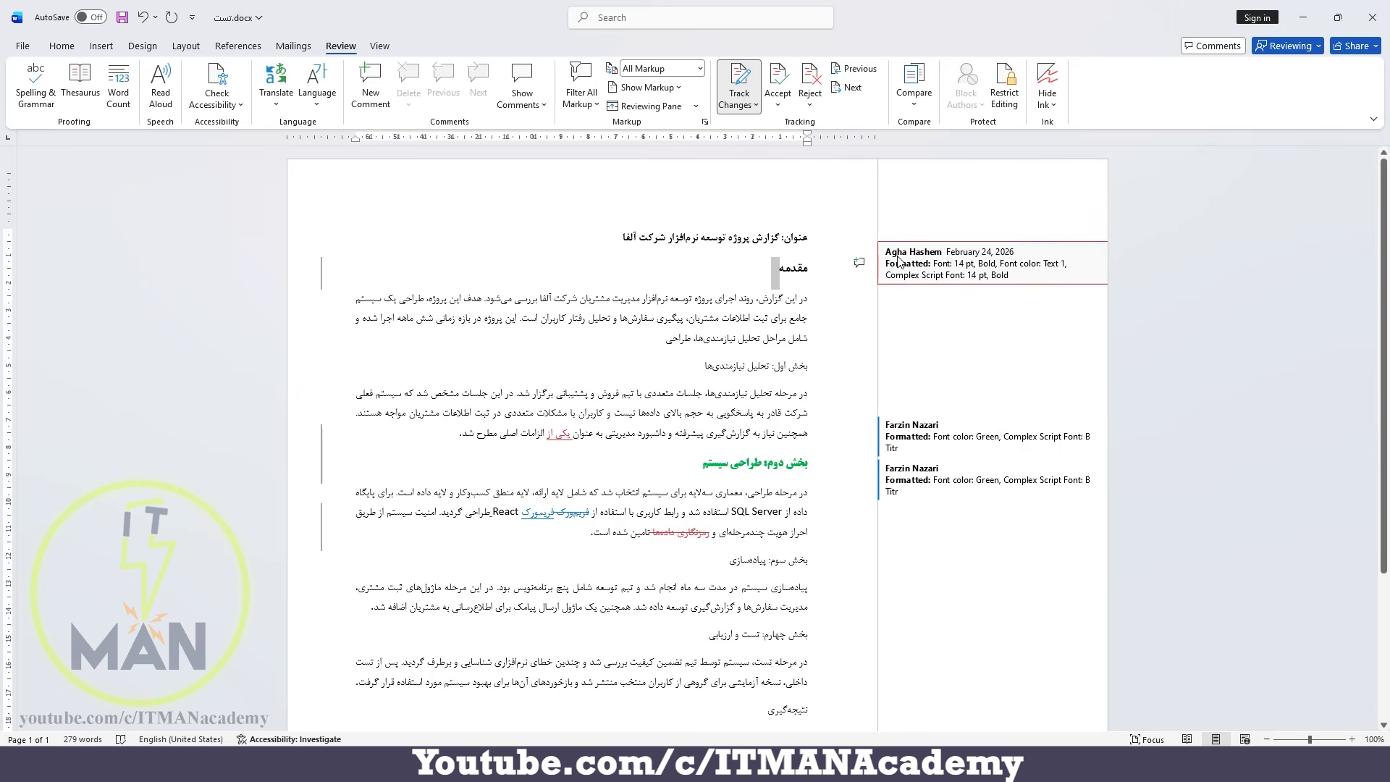
{"action": "left_click", "coordinate": [811, 75]}
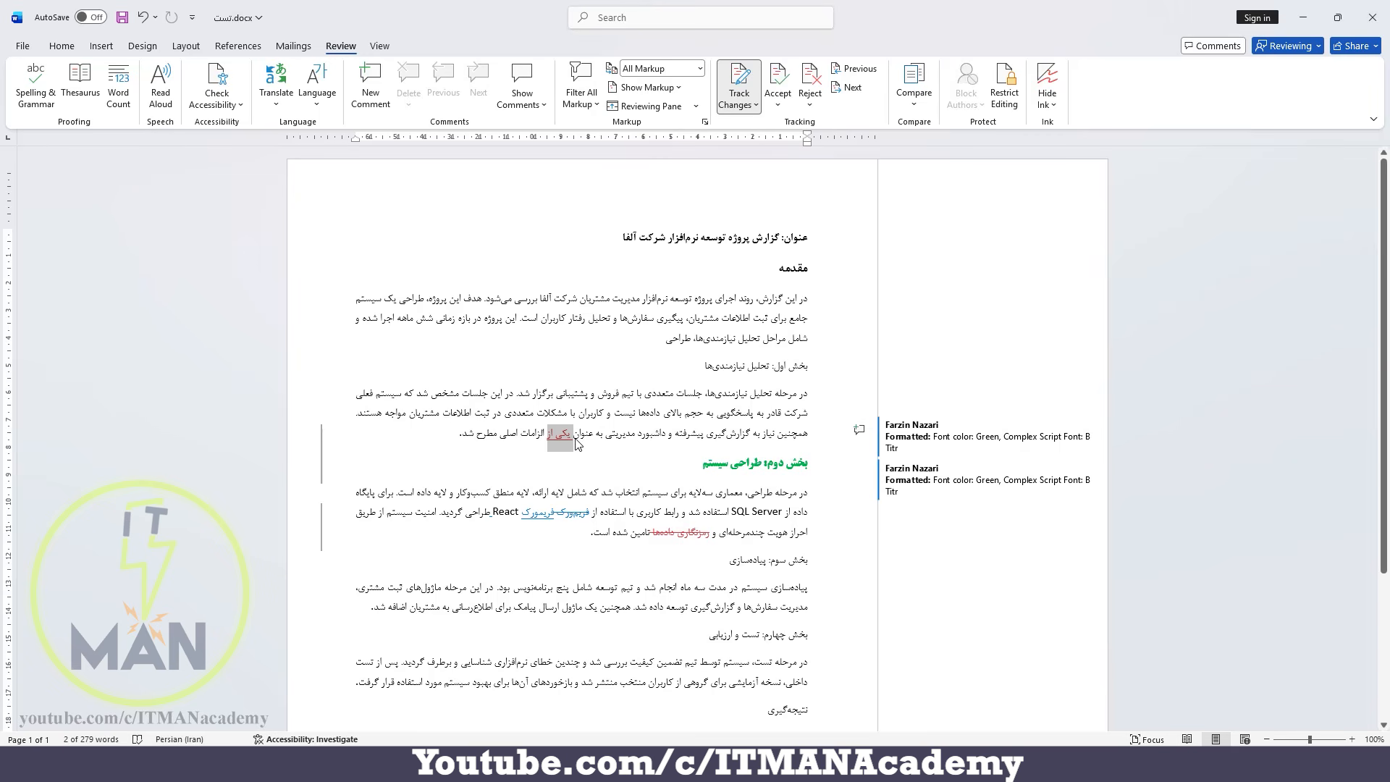
Accept the inserted words «یکی از» in the first section and move to the next change.
{"action": "mouse_move", "coordinate": [576, 443]}
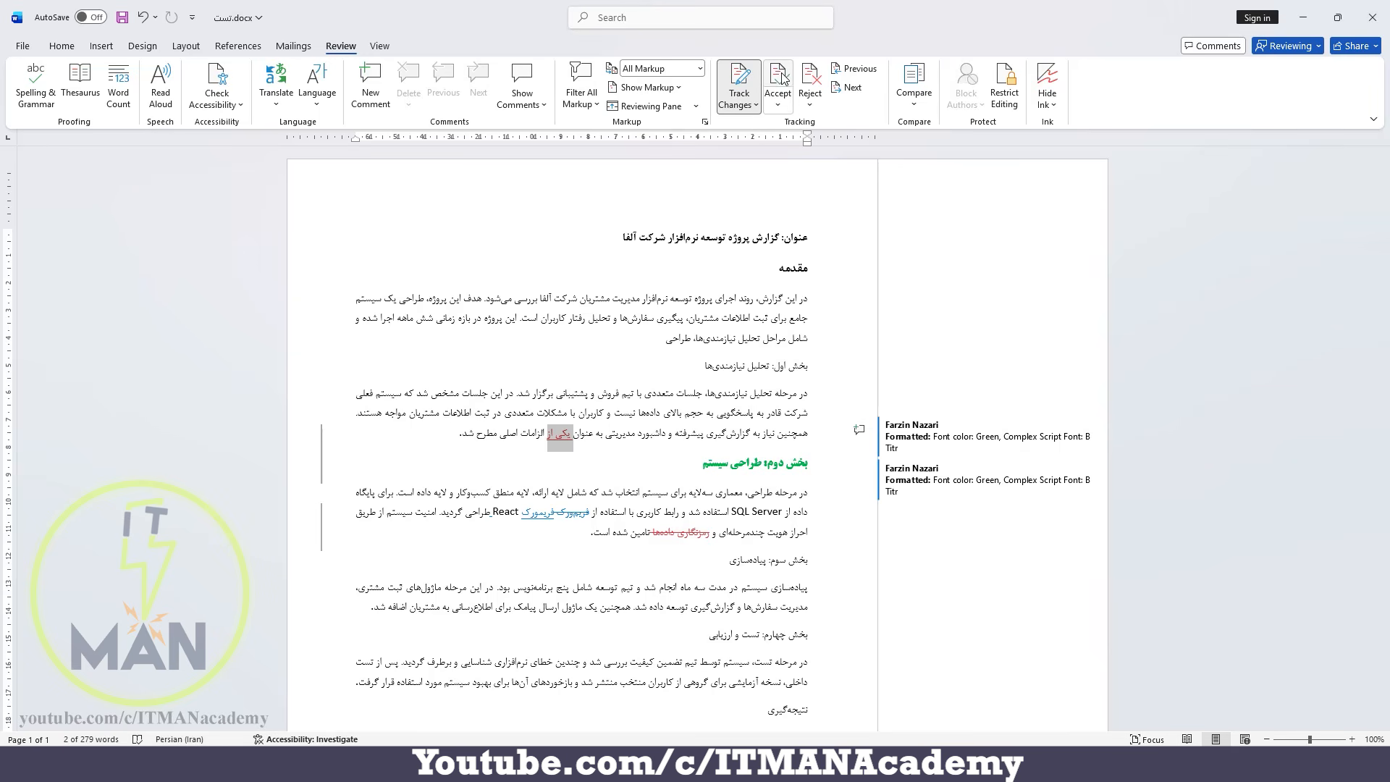
{"action": "left_click", "coordinate": [779, 108]}
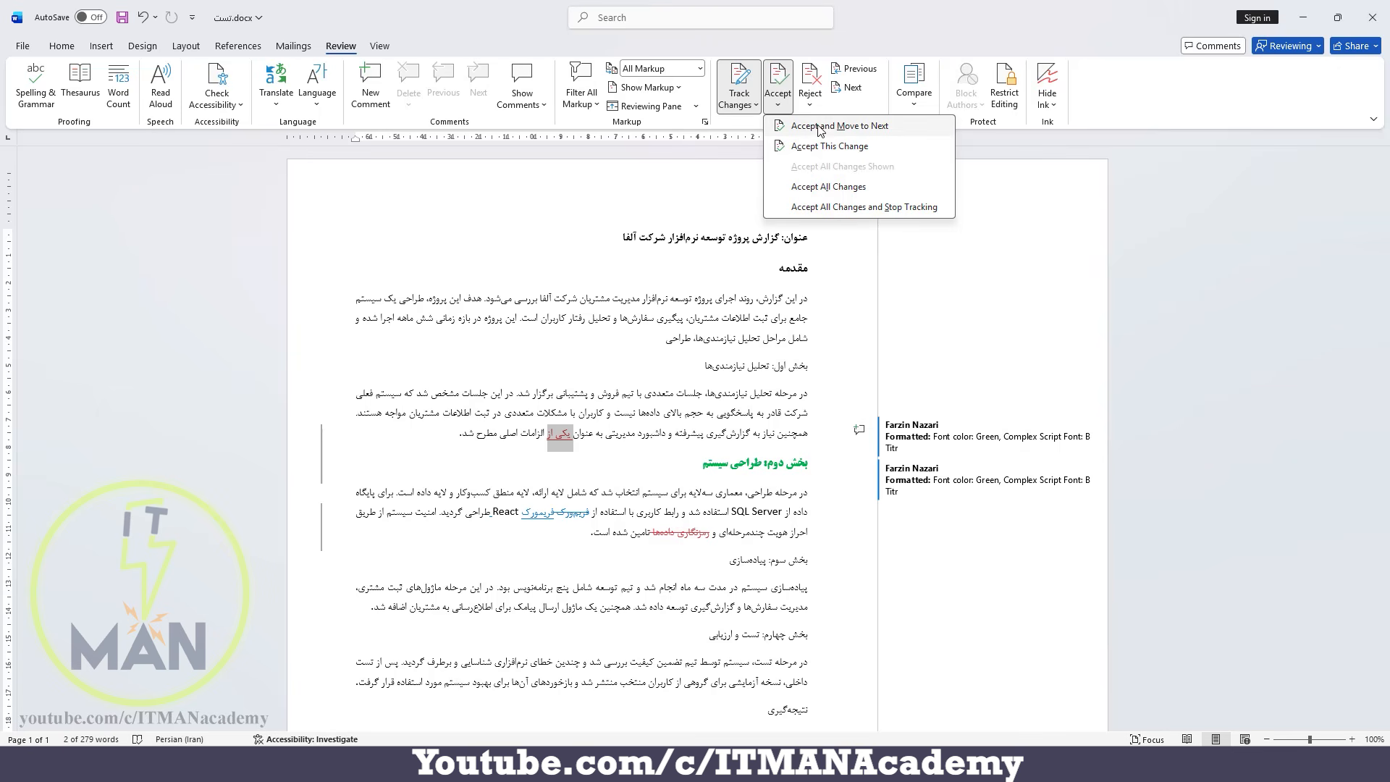
{"action": "left_click", "coordinate": [864, 126]}
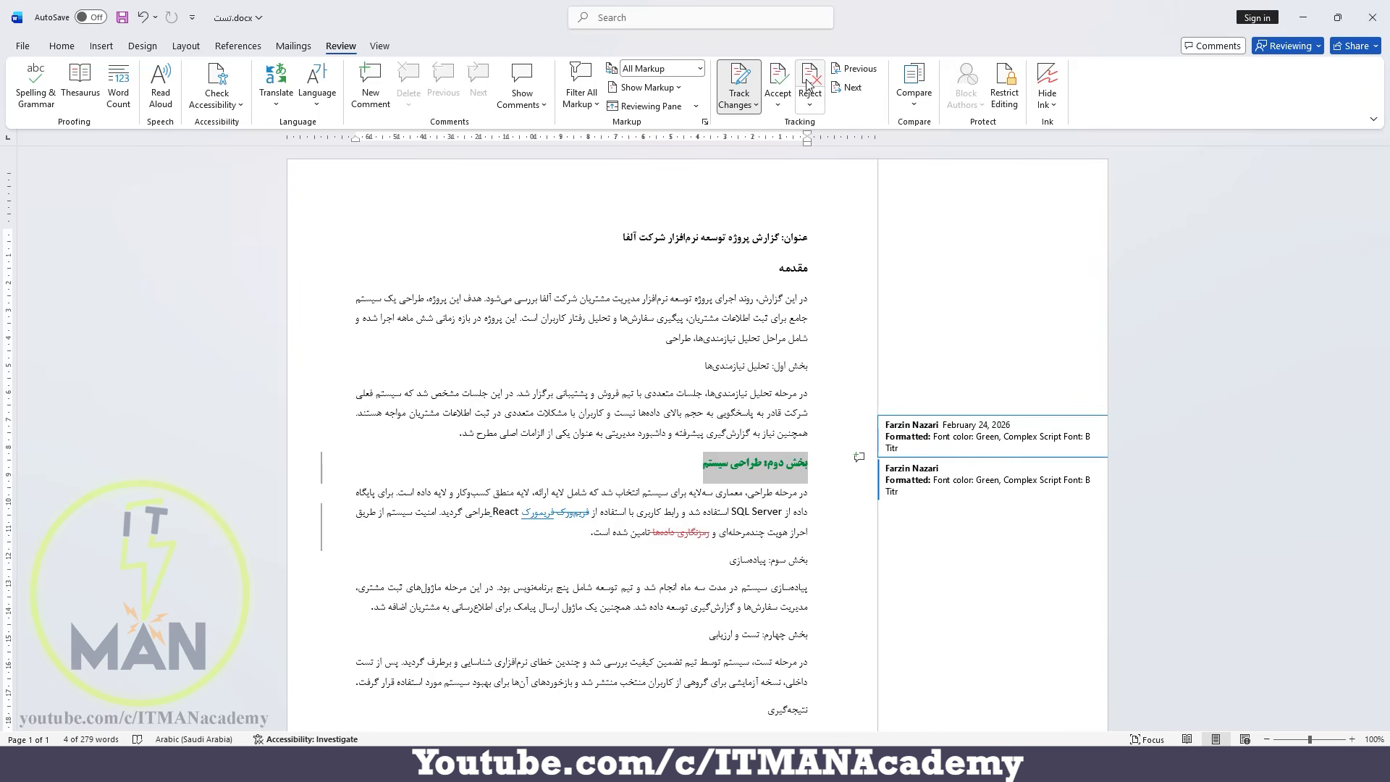
Reject both formatting changes on the «بخش دوم: طراحی سیستم» heading, moving on to the next change each time.
{"action": "left_click", "coordinate": [811, 108]}
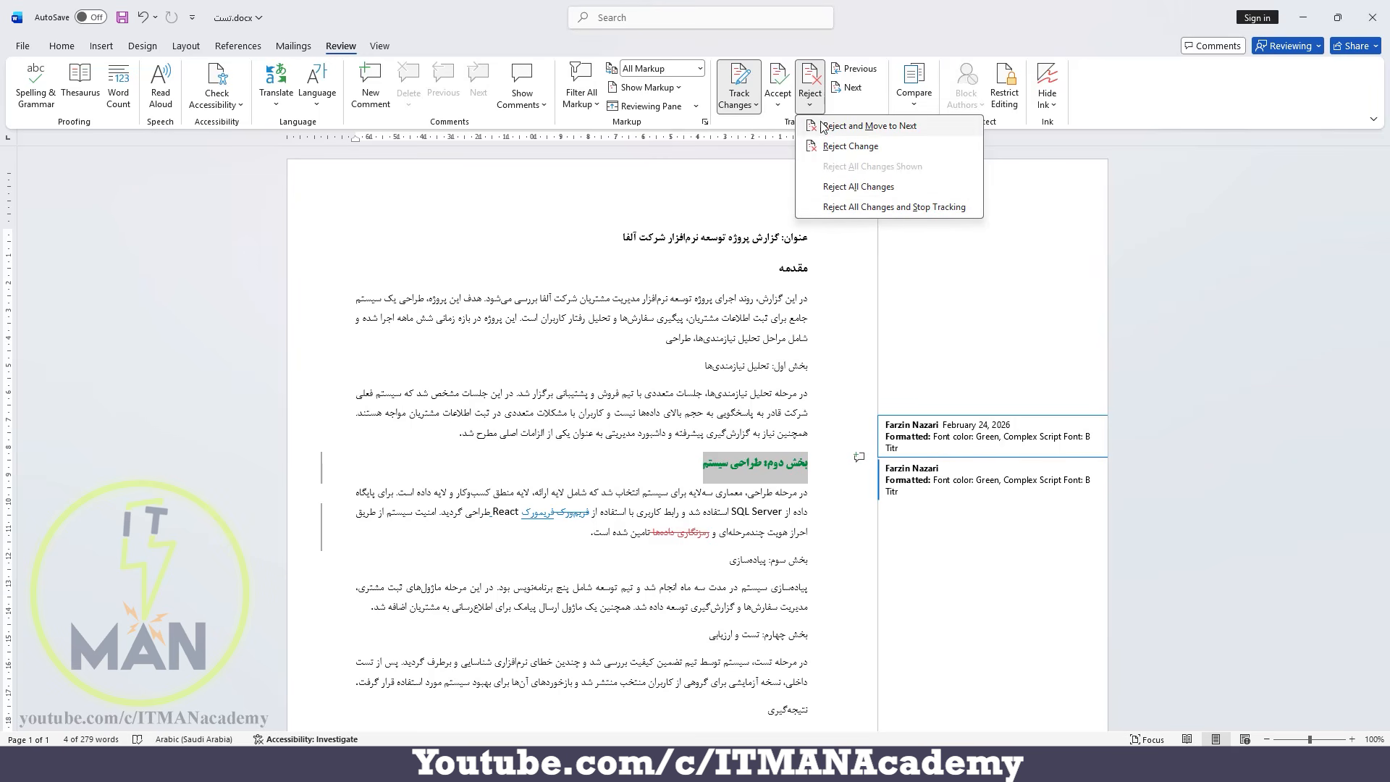
{"action": "left_click", "coordinate": [875, 128]}
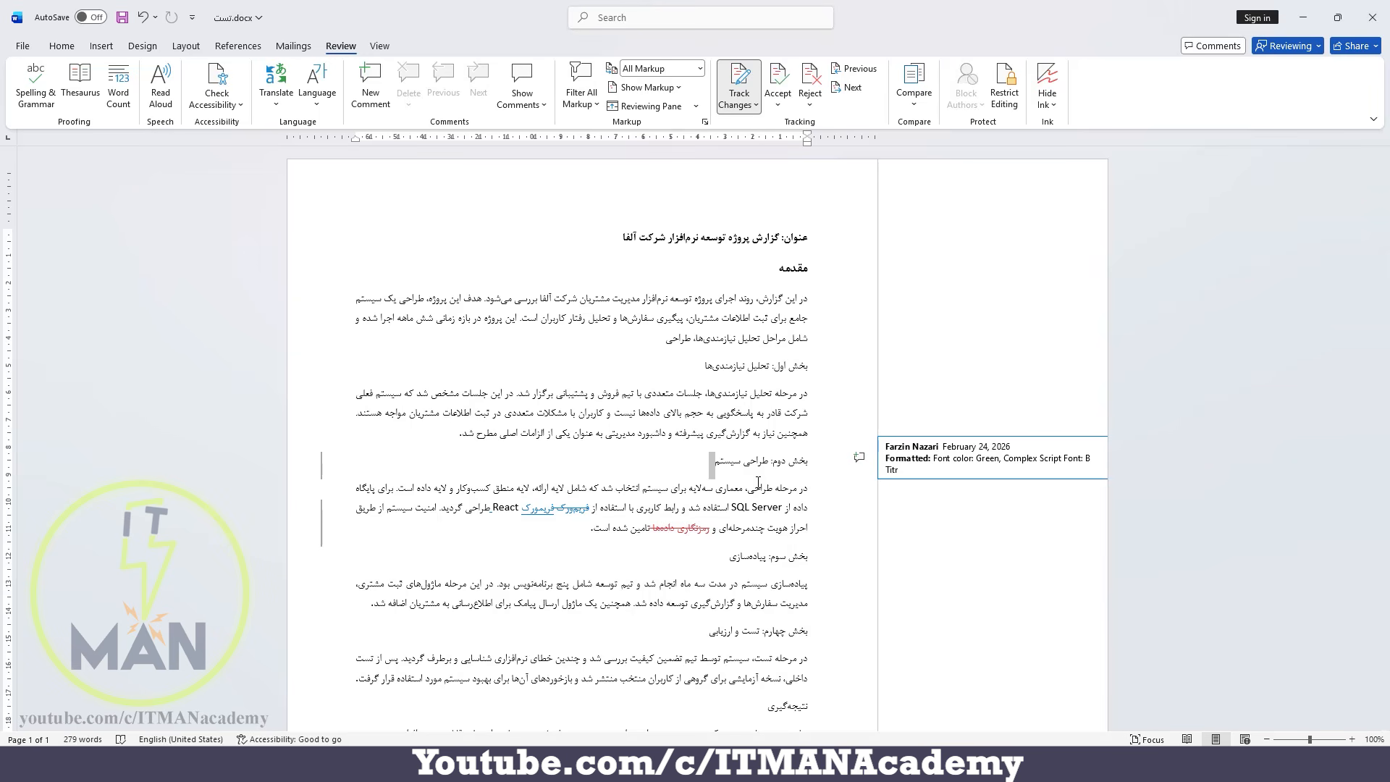
{"action": "left_click", "coordinate": [805, 83]}
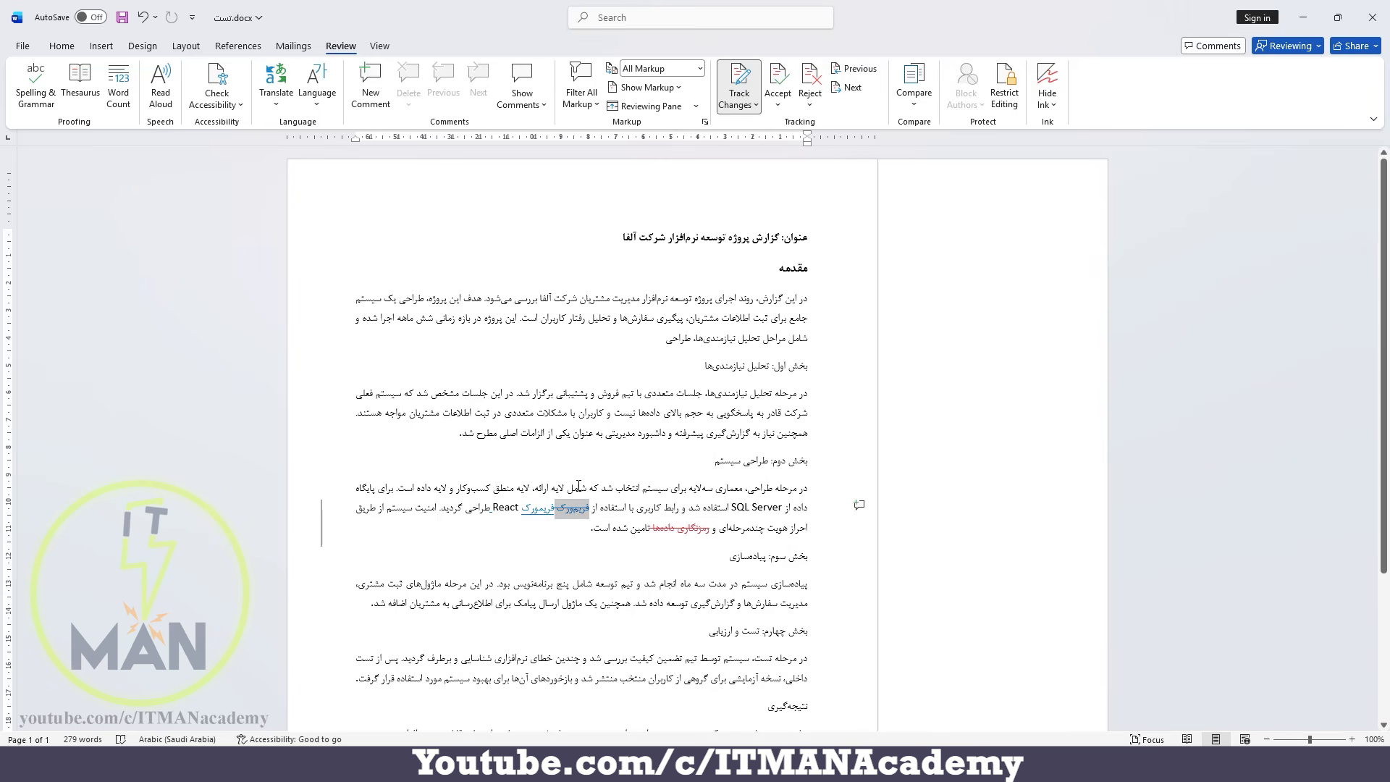
Go forward to the deleted «رمزنگاری داده‌ها», and return to the deleted word ahead of React in the second section.
{"action": "left_click", "coordinate": [853, 89]}
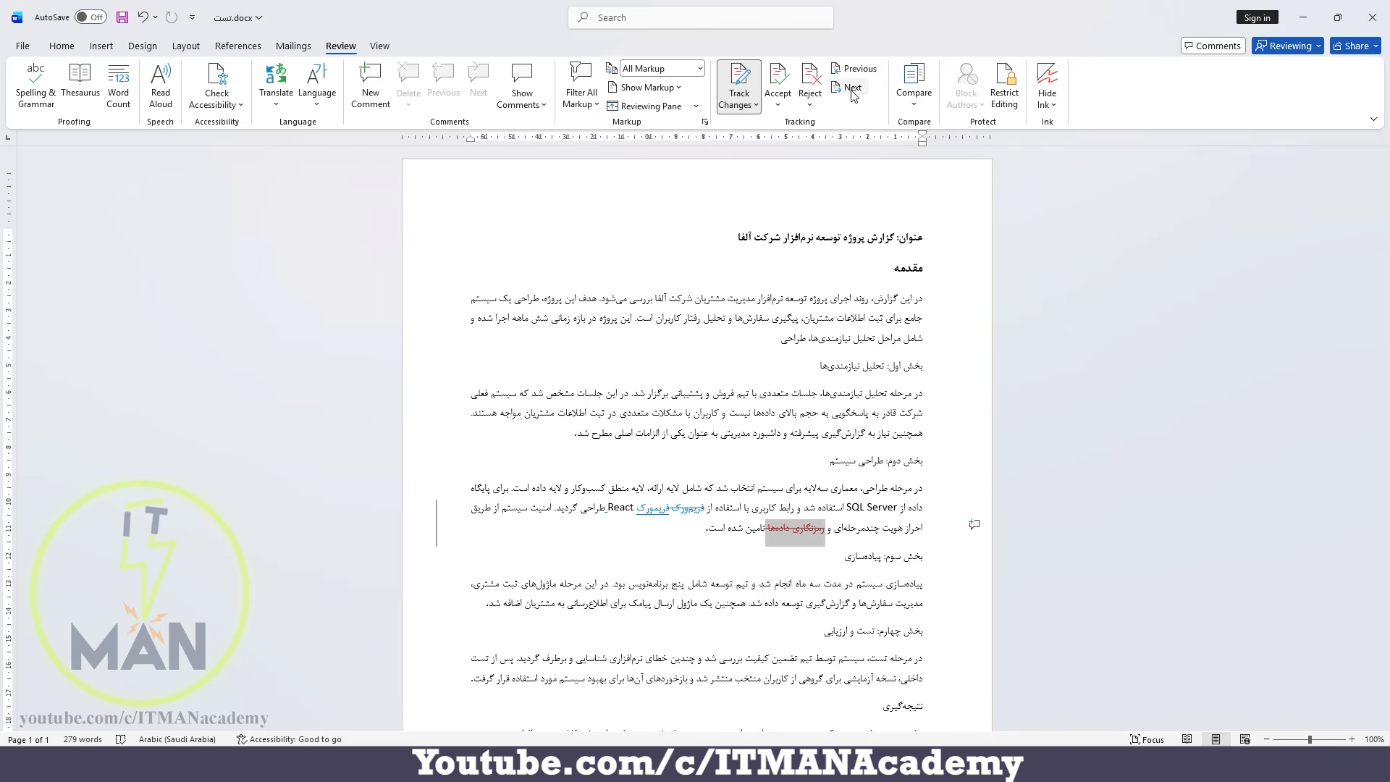
{"action": "left_click", "coordinate": [857, 73]}
{"action": "left_click", "coordinate": [858, 74]}
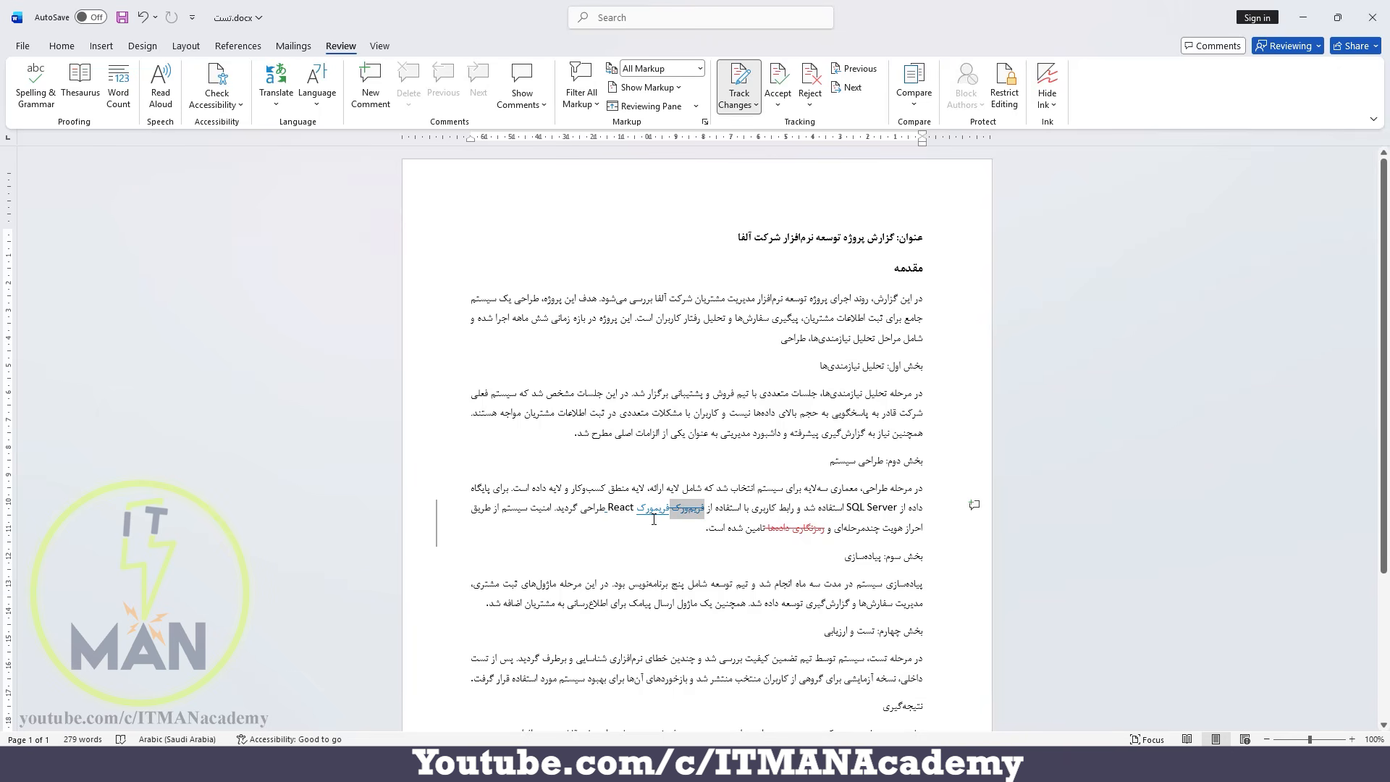
Accept all remaining changes in the document while leaving Track Changes on.
{"action": "mouse_move", "coordinate": [672, 507]}
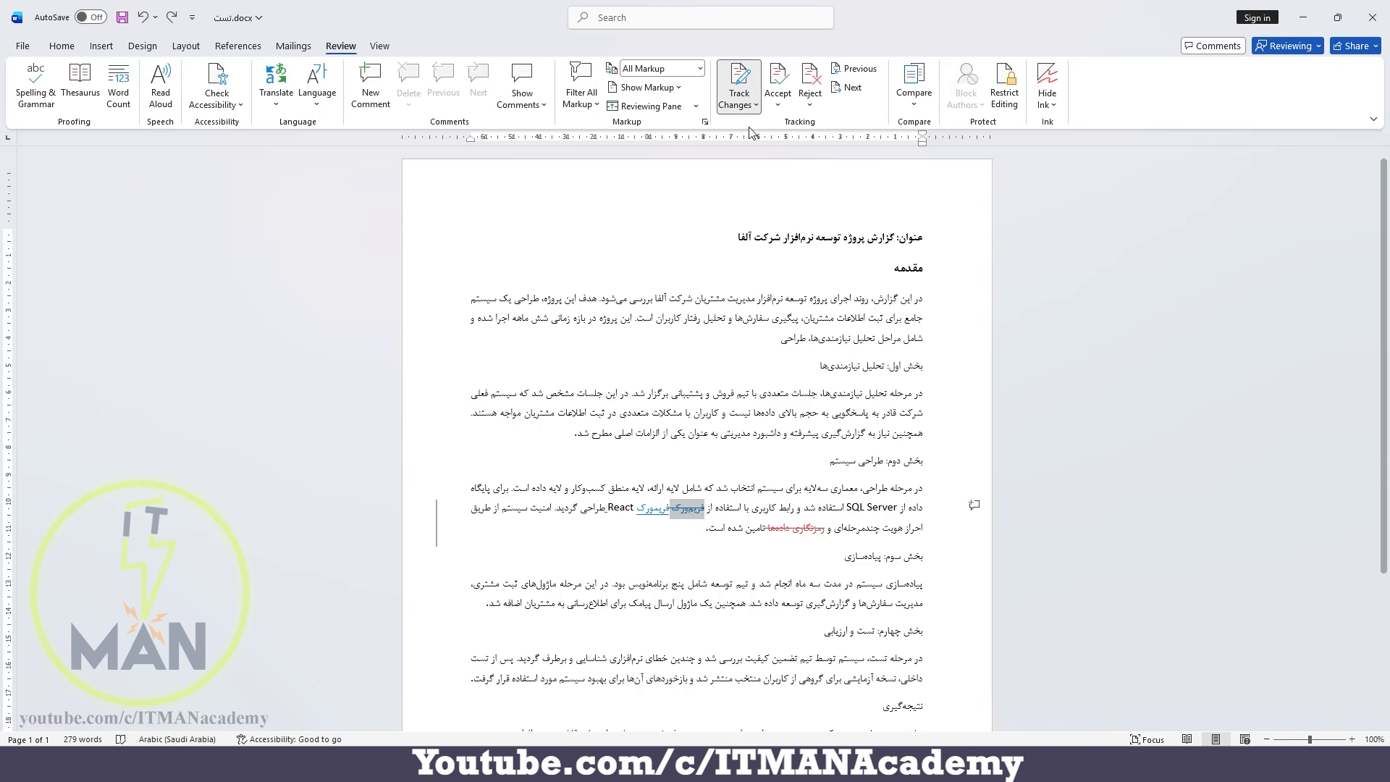
{"action": "left_click", "coordinate": [785, 102]}
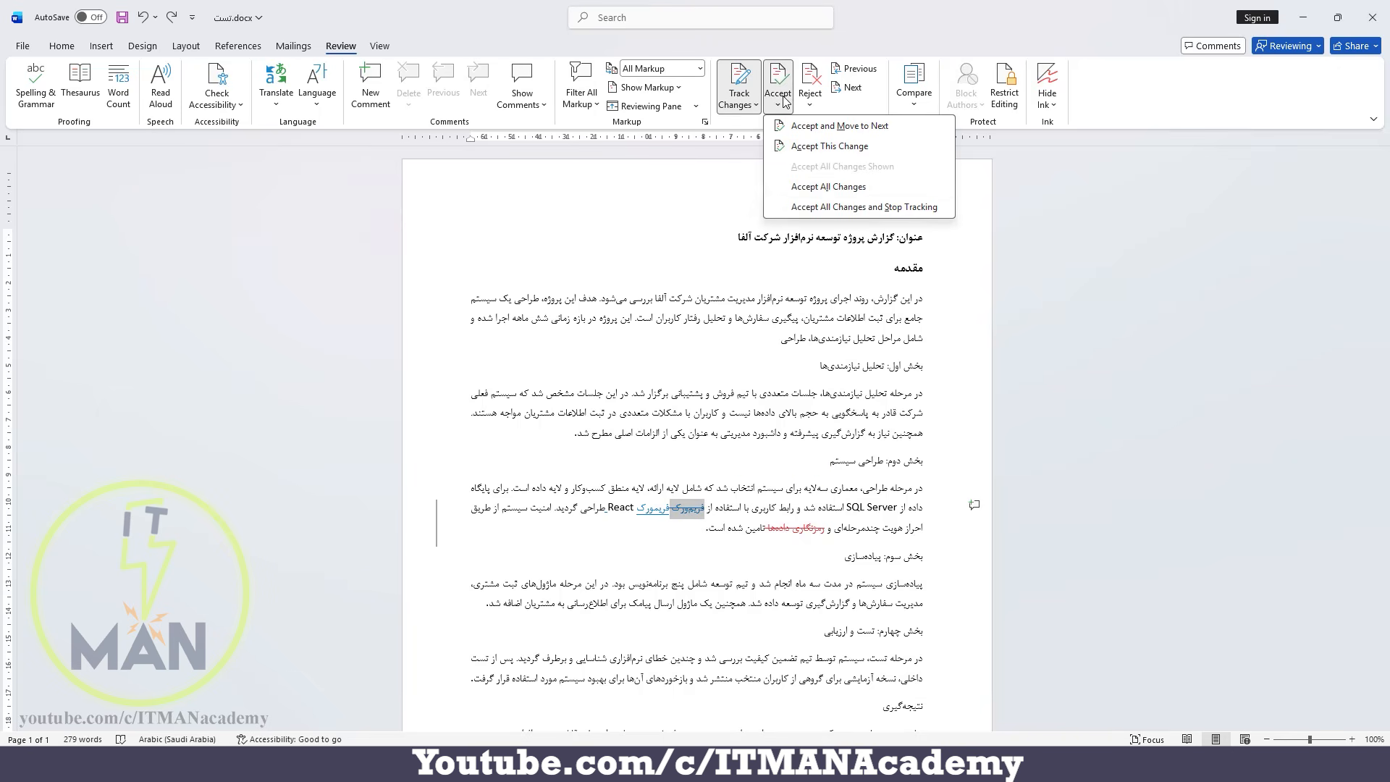
{"action": "left_click", "coordinate": [826, 192]}
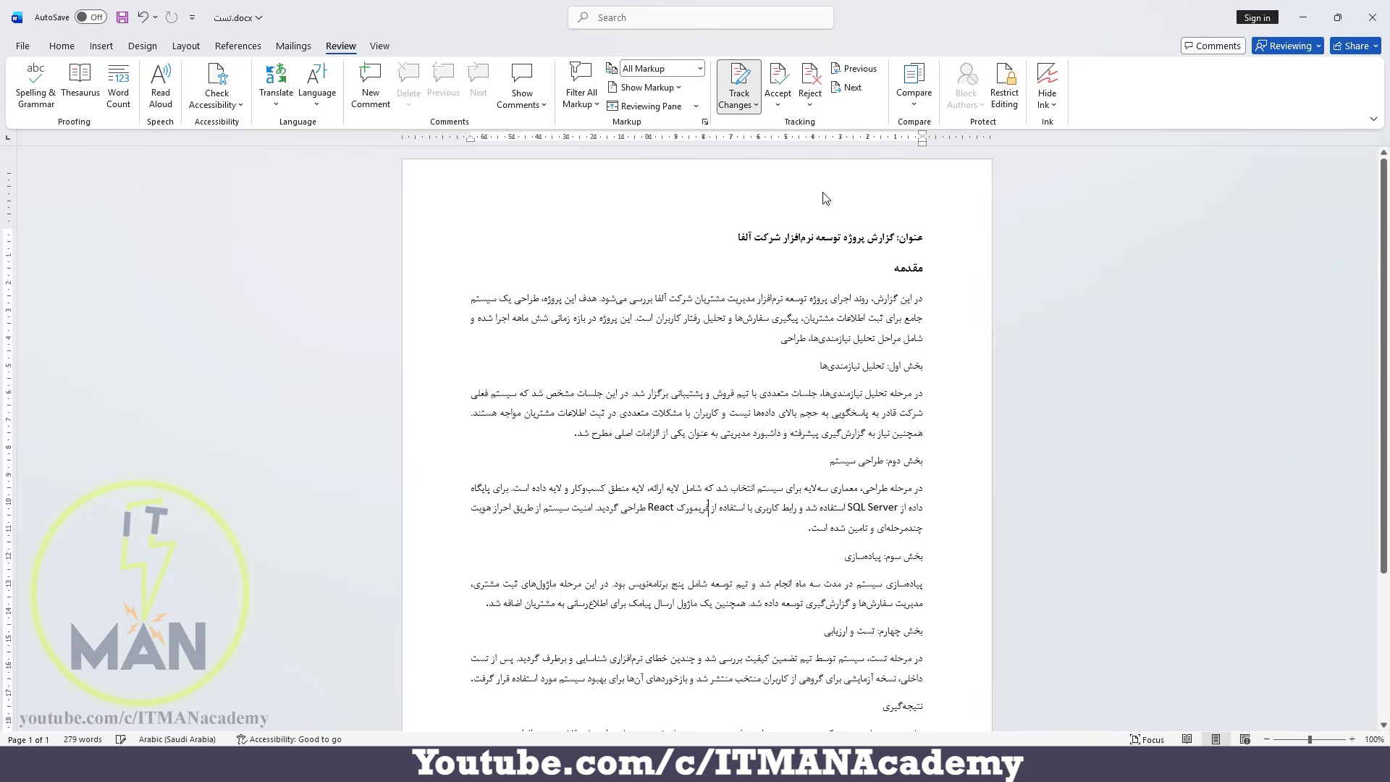
Delete the «نتیجه‌گیری» heading to check that tracking is active, and undo both the deletion and the acceptance of all changes.
{"action": "scroll", "coordinate": [827, 548], "scroll_direction": "down", "scroll_amount": 5}
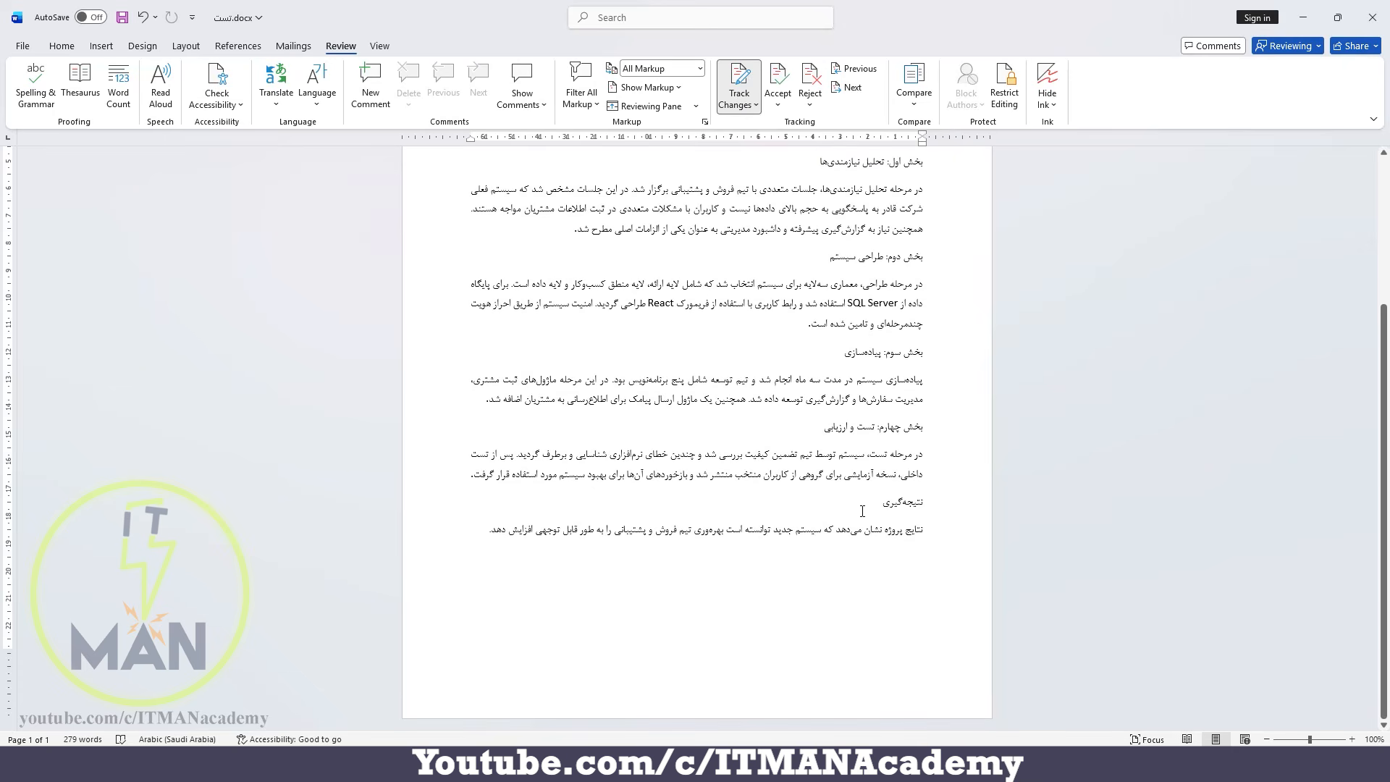
{"action": "double_click", "coordinate": [977, 507]}
{"action": "key", "text": "Delete"}
{"action": "mouse_move", "coordinate": [912, 500]}
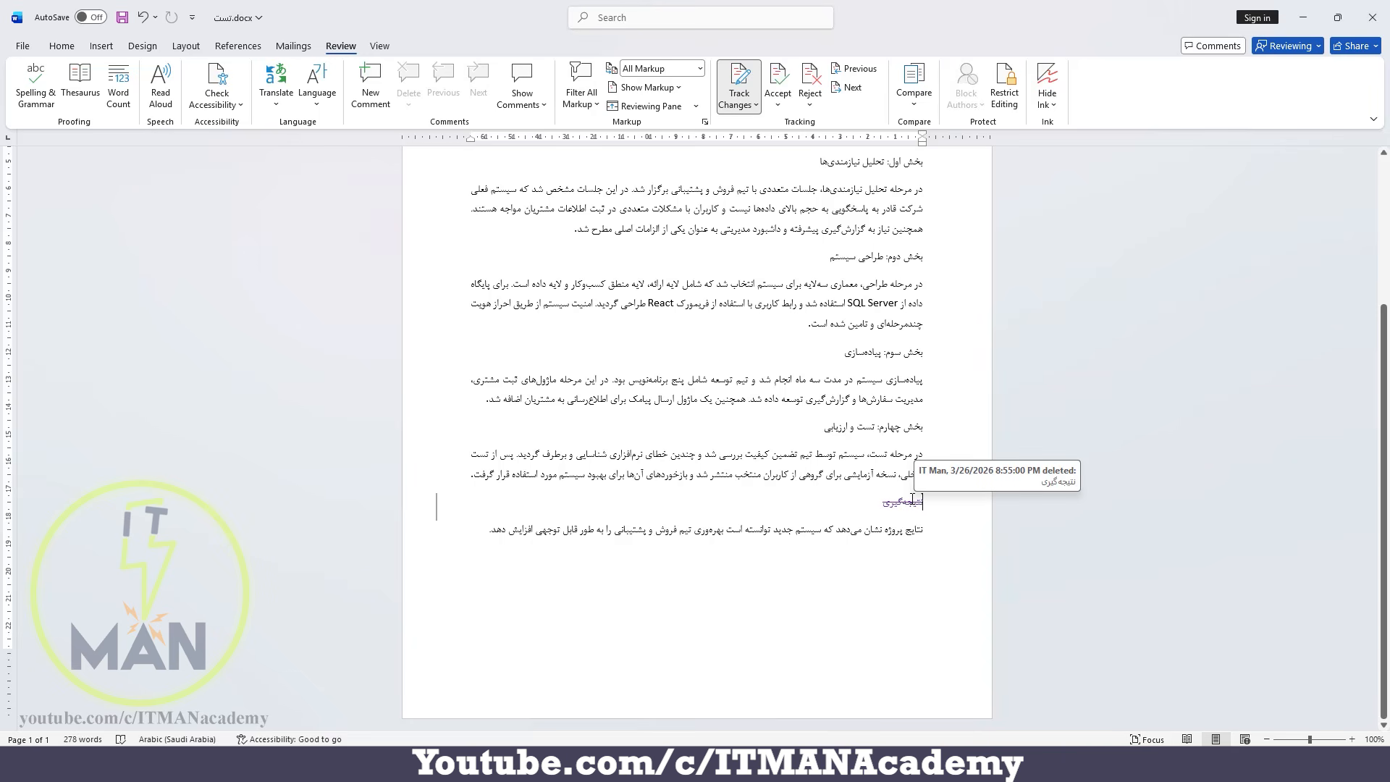
{"action": "key", "text": "ctrl+z"}
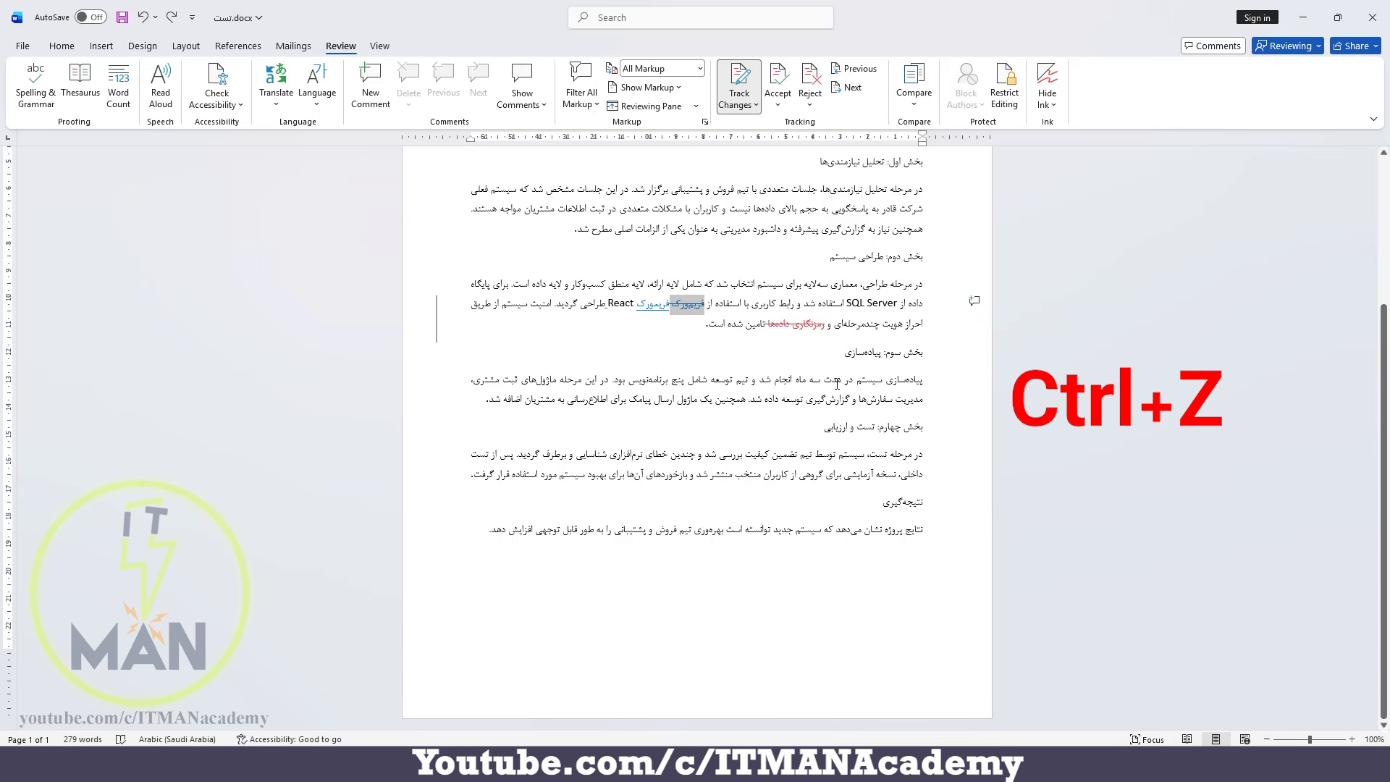
Accept all changes in the document and stop tracking.
{"action": "left_click", "coordinate": [778, 97]}
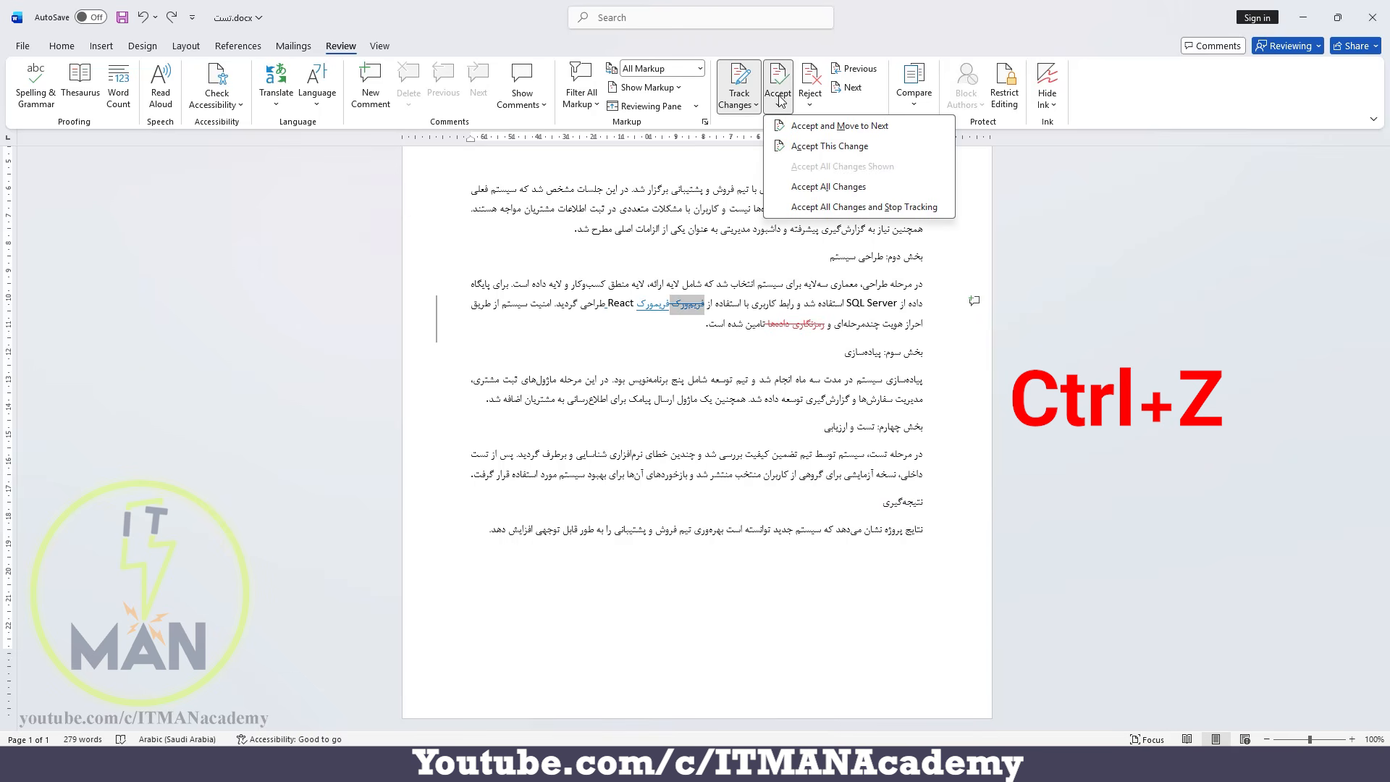
{"action": "left_click", "coordinate": [879, 208]}
Delete the «نتیجه‌گیری» heading with tracking off, and undo the deletion.
{"action": "left_click_drag", "start_coordinate": [877, 513], "coordinate": [929, 519]}
{"action": "key", "text": "Delete"}
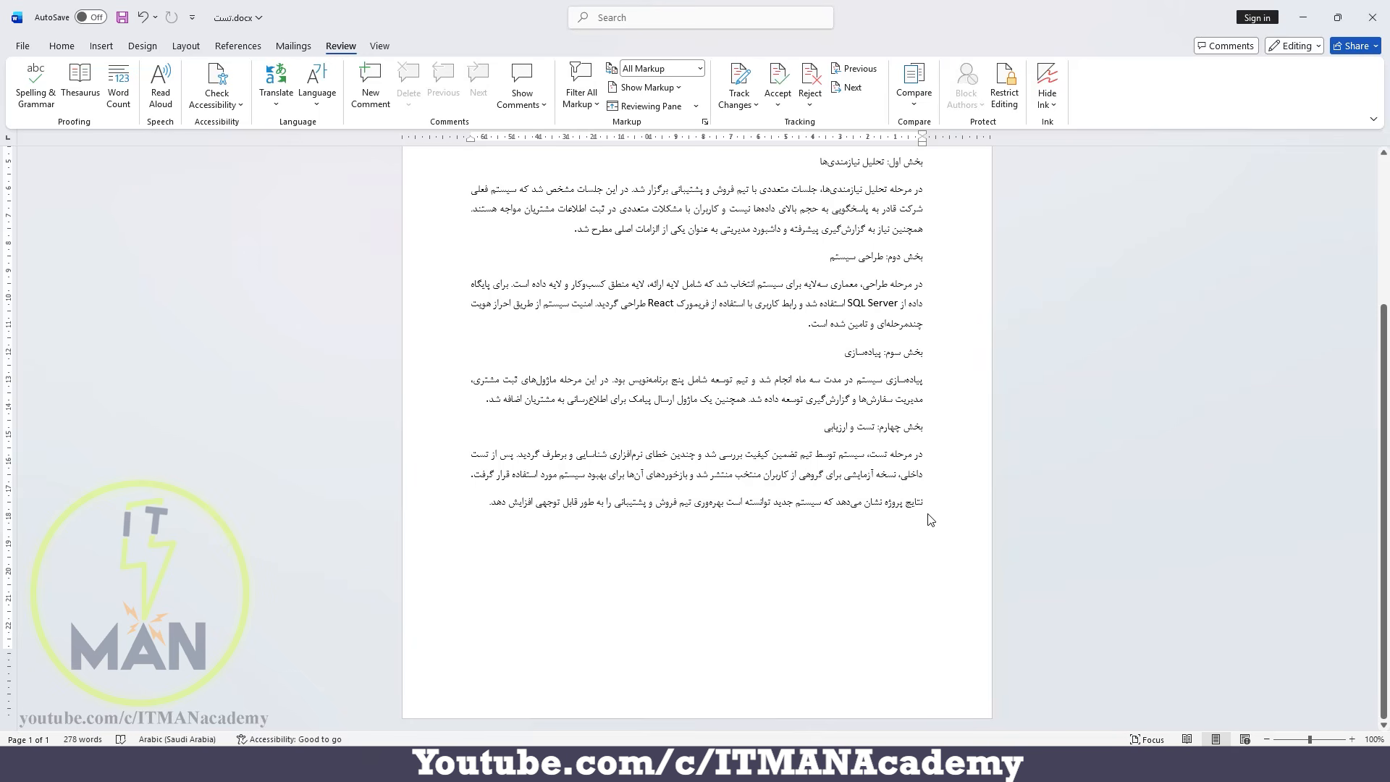
{"action": "key", "text": "ctrl+z"}
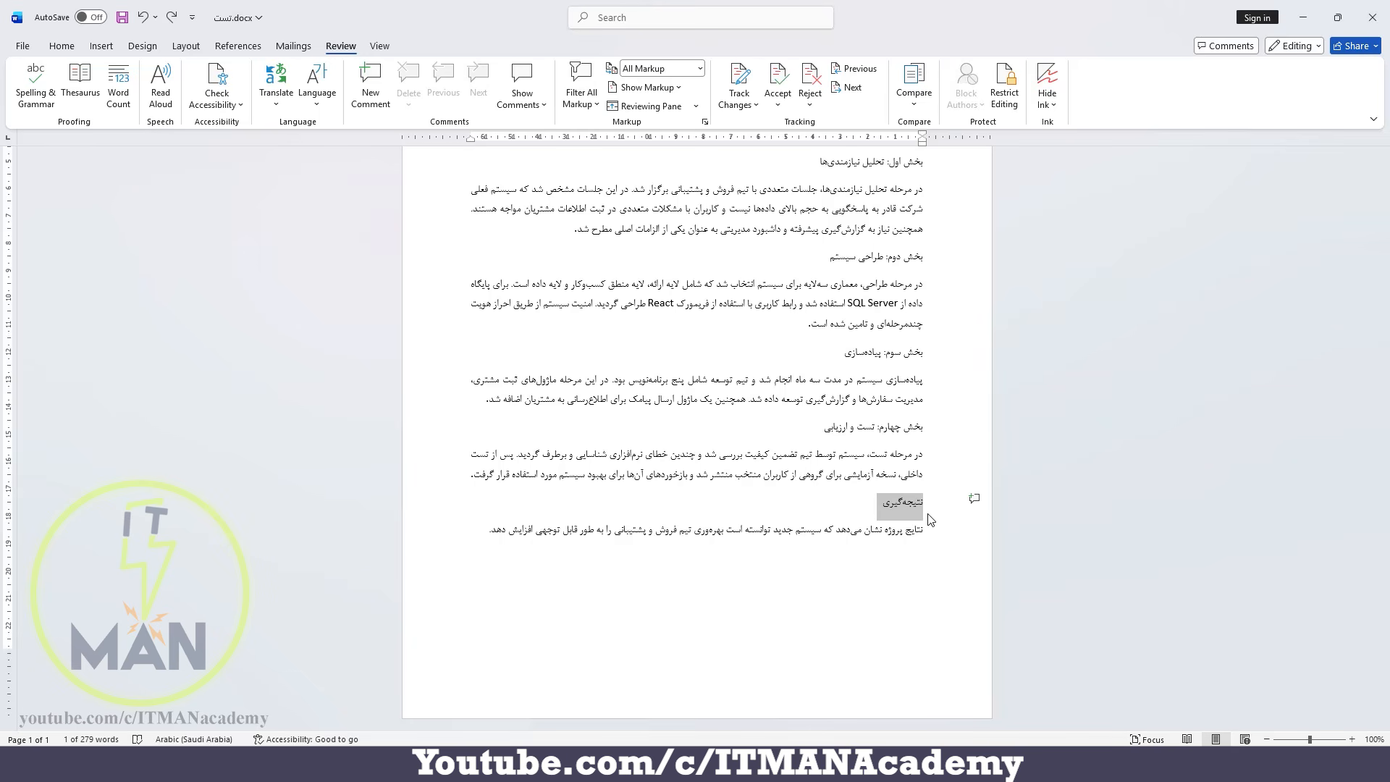
{"action": "scroll", "coordinate": [931, 520], "scroll_direction": "up", "scroll_amount": 3}
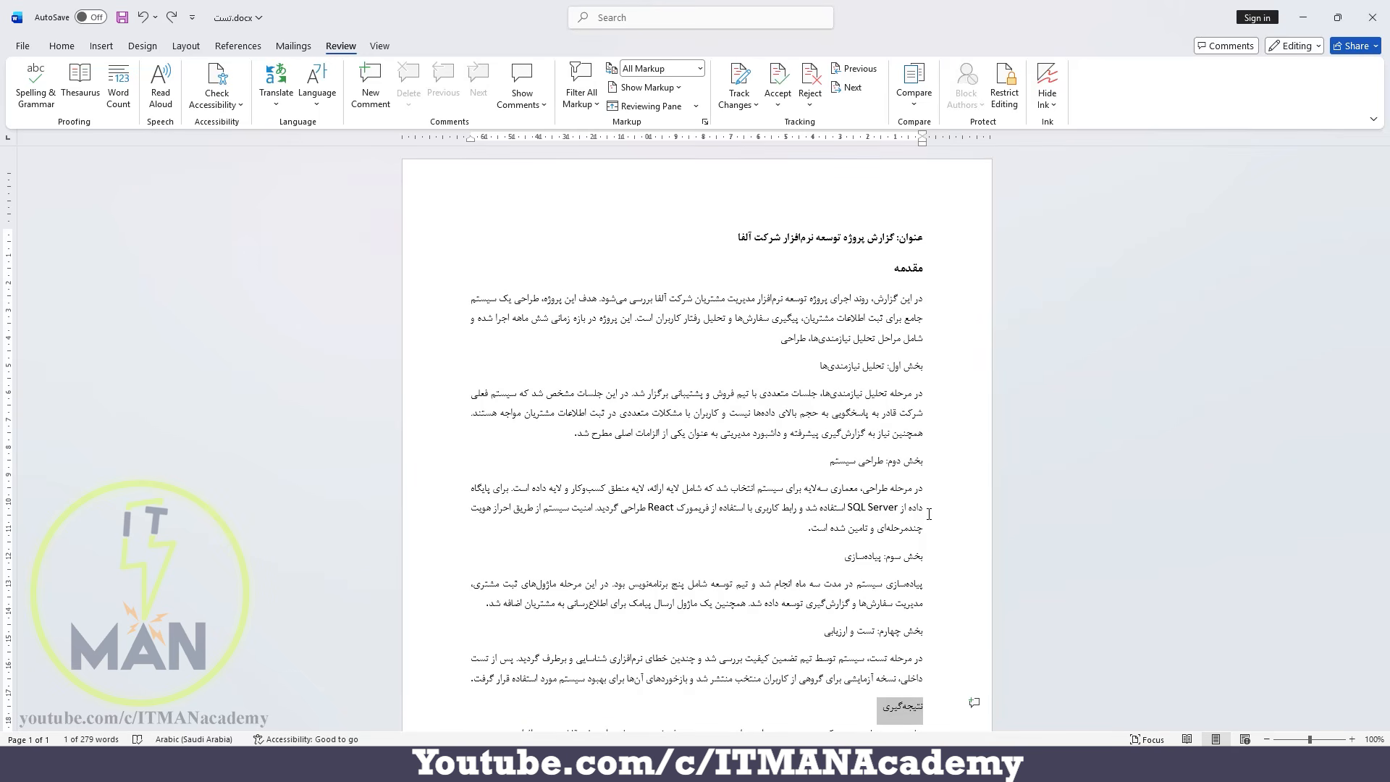